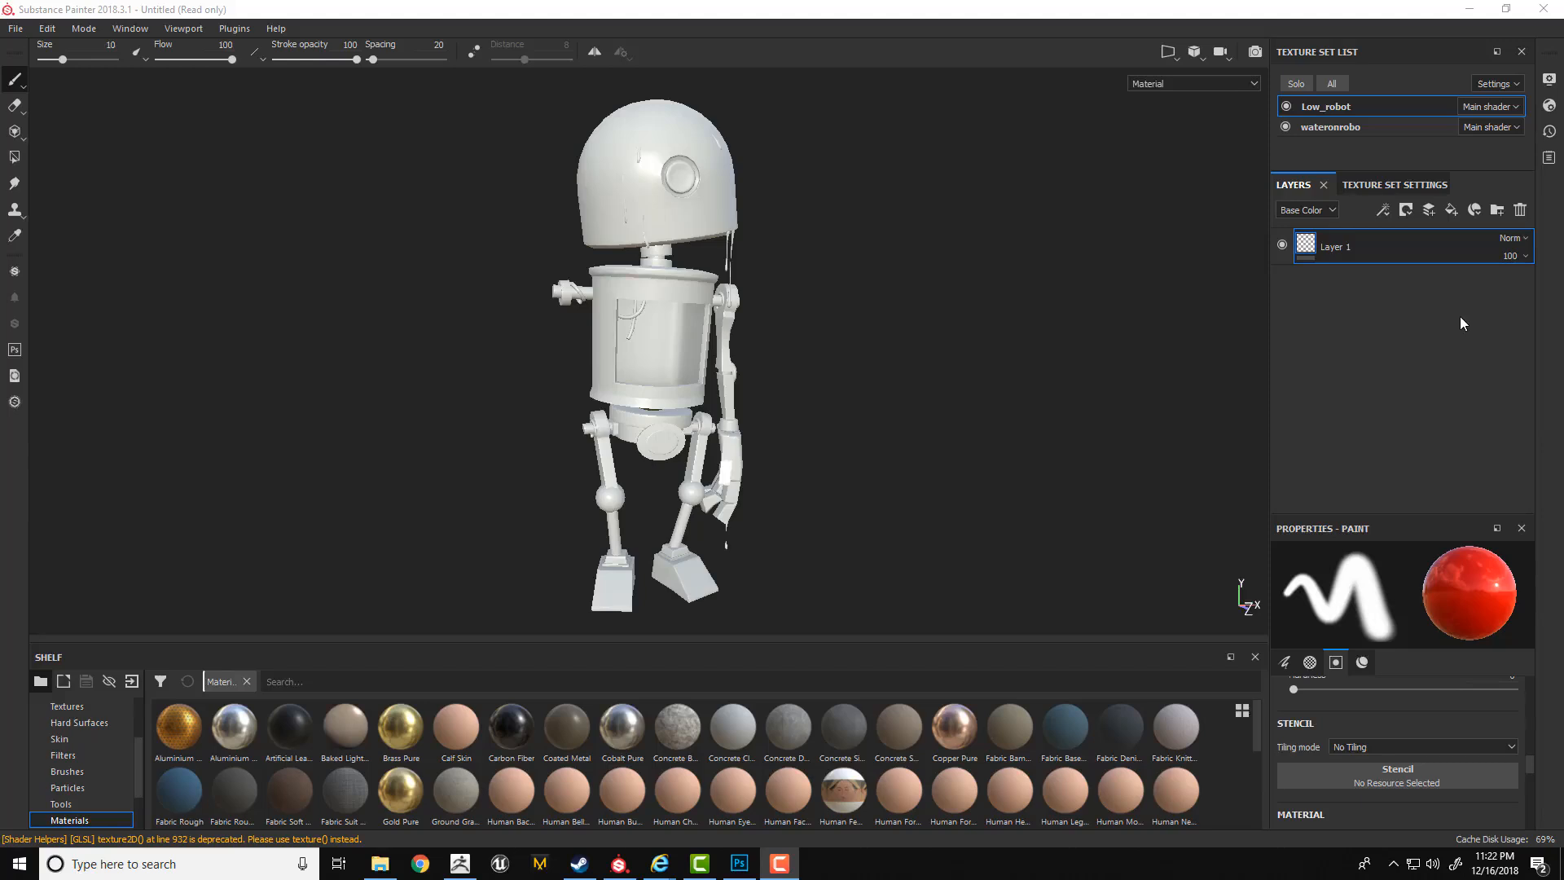
Add a paint layer above Layer 1 and enable pen pressure for the brush flow.
left_click(1428, 213)
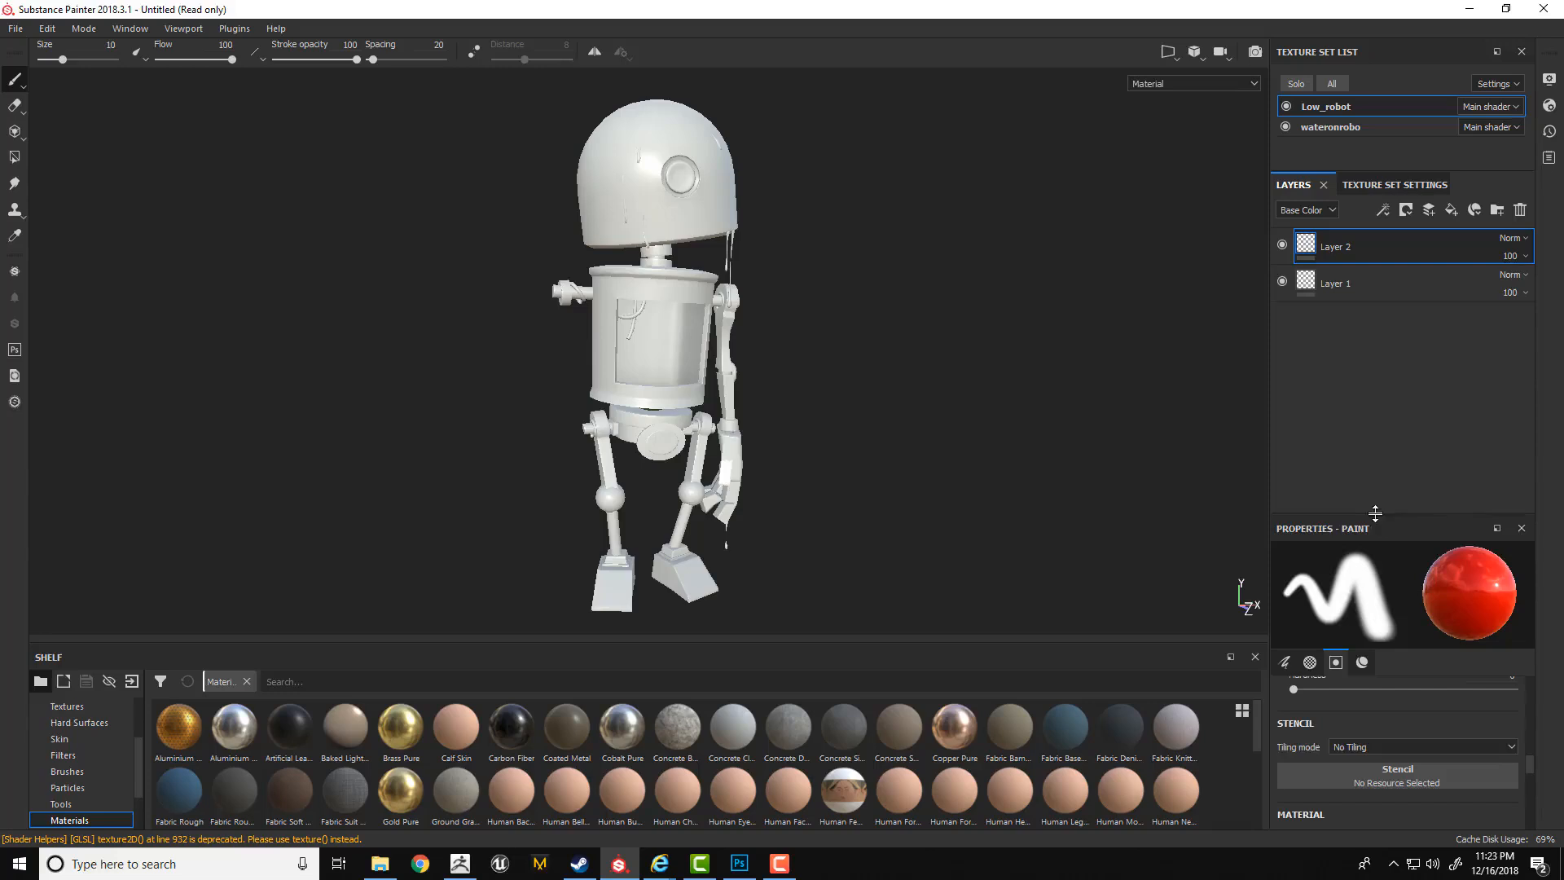
left_click_drag(1378, 521, 1352, 303)
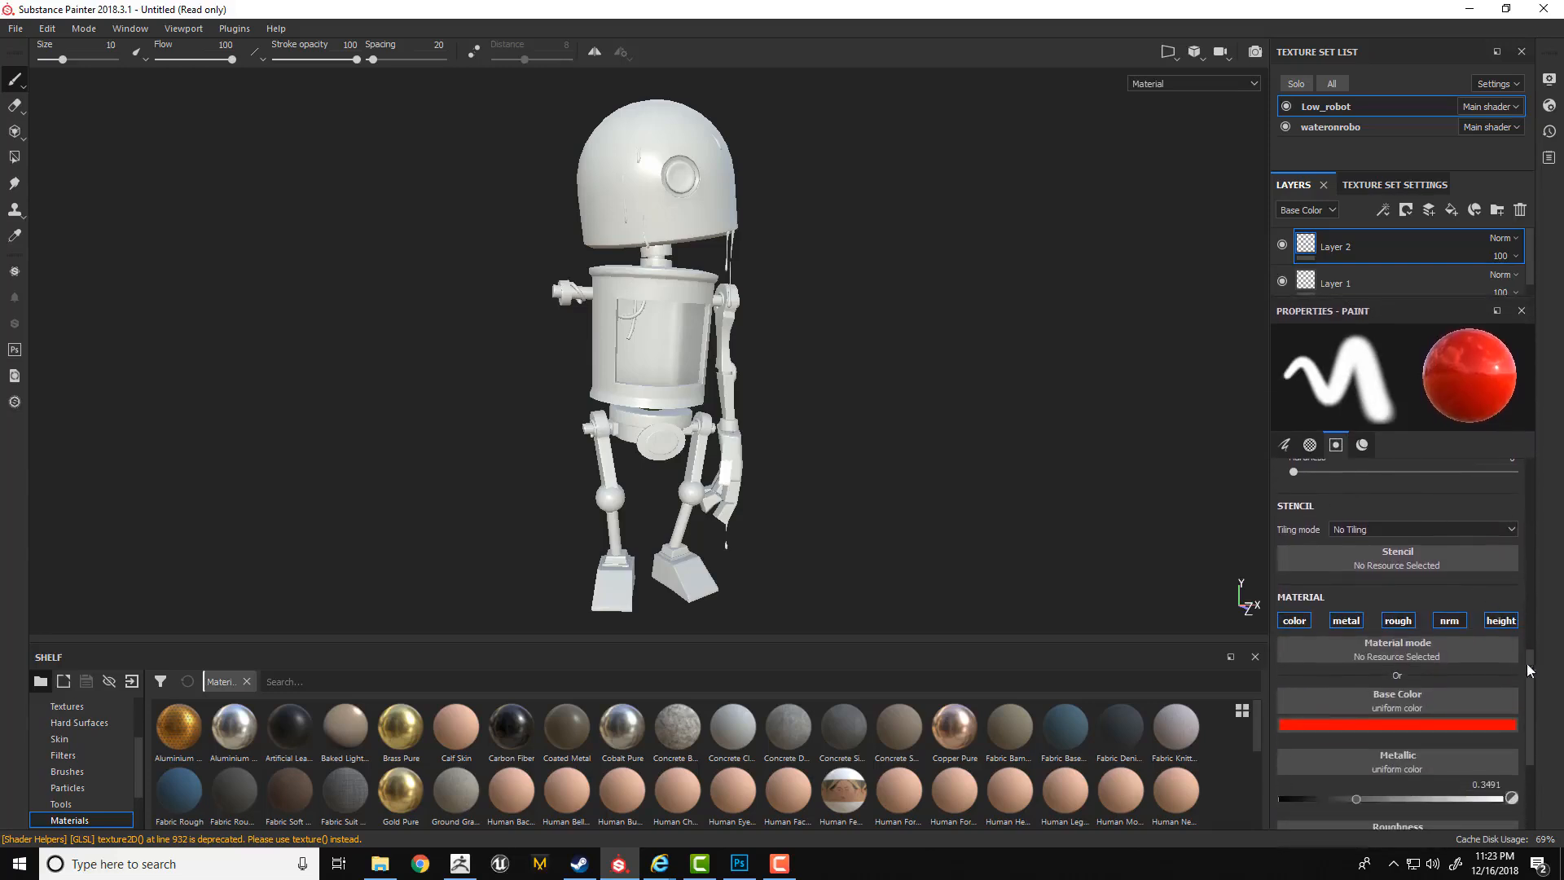
left_click_drag(1526, 663, 1503, 458)
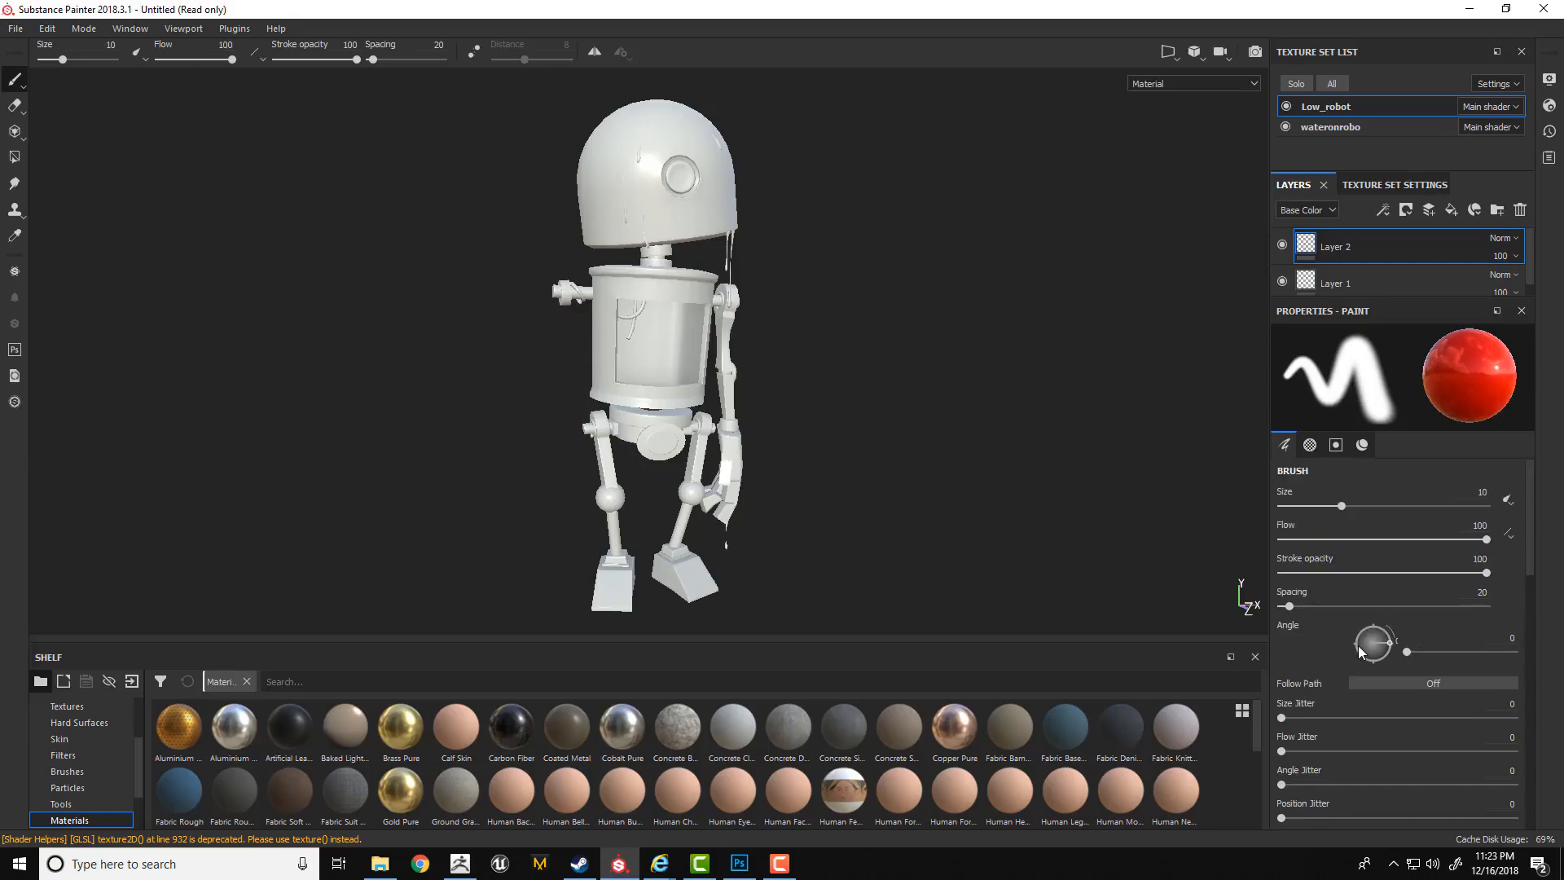
left_click(1508, 499)
left_click(1515, 540)
left_click(1507, 532)
left_click(1509, 574)
Set the brush material to a near-white base color, metallic 1 and roughness 0.0691.
scroll(1507, 572, "down", 10)
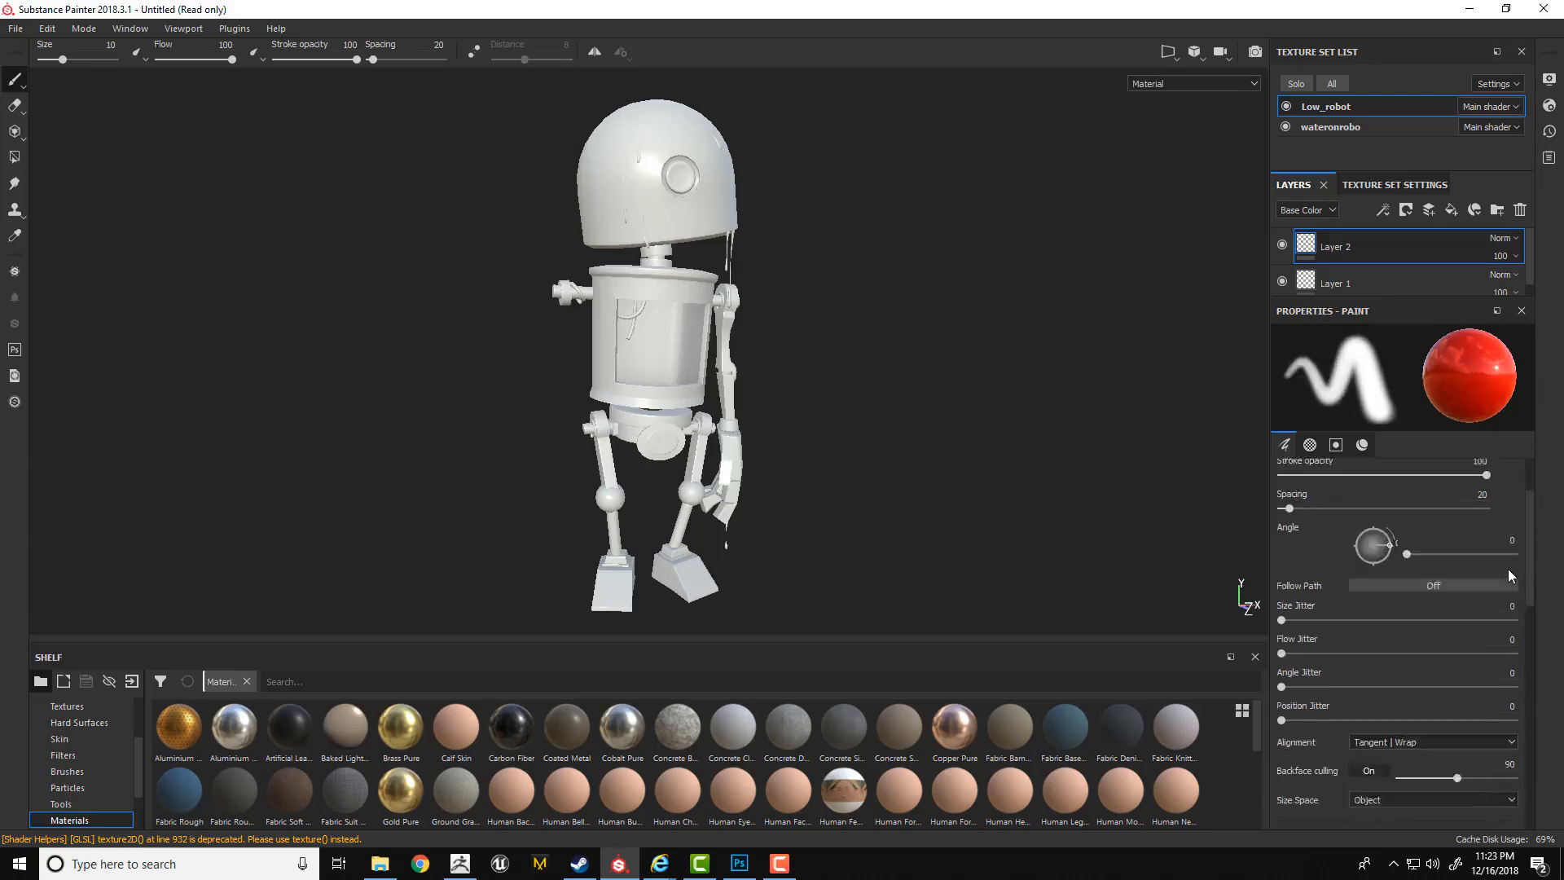
scroll(1507, 574, "down", 3)
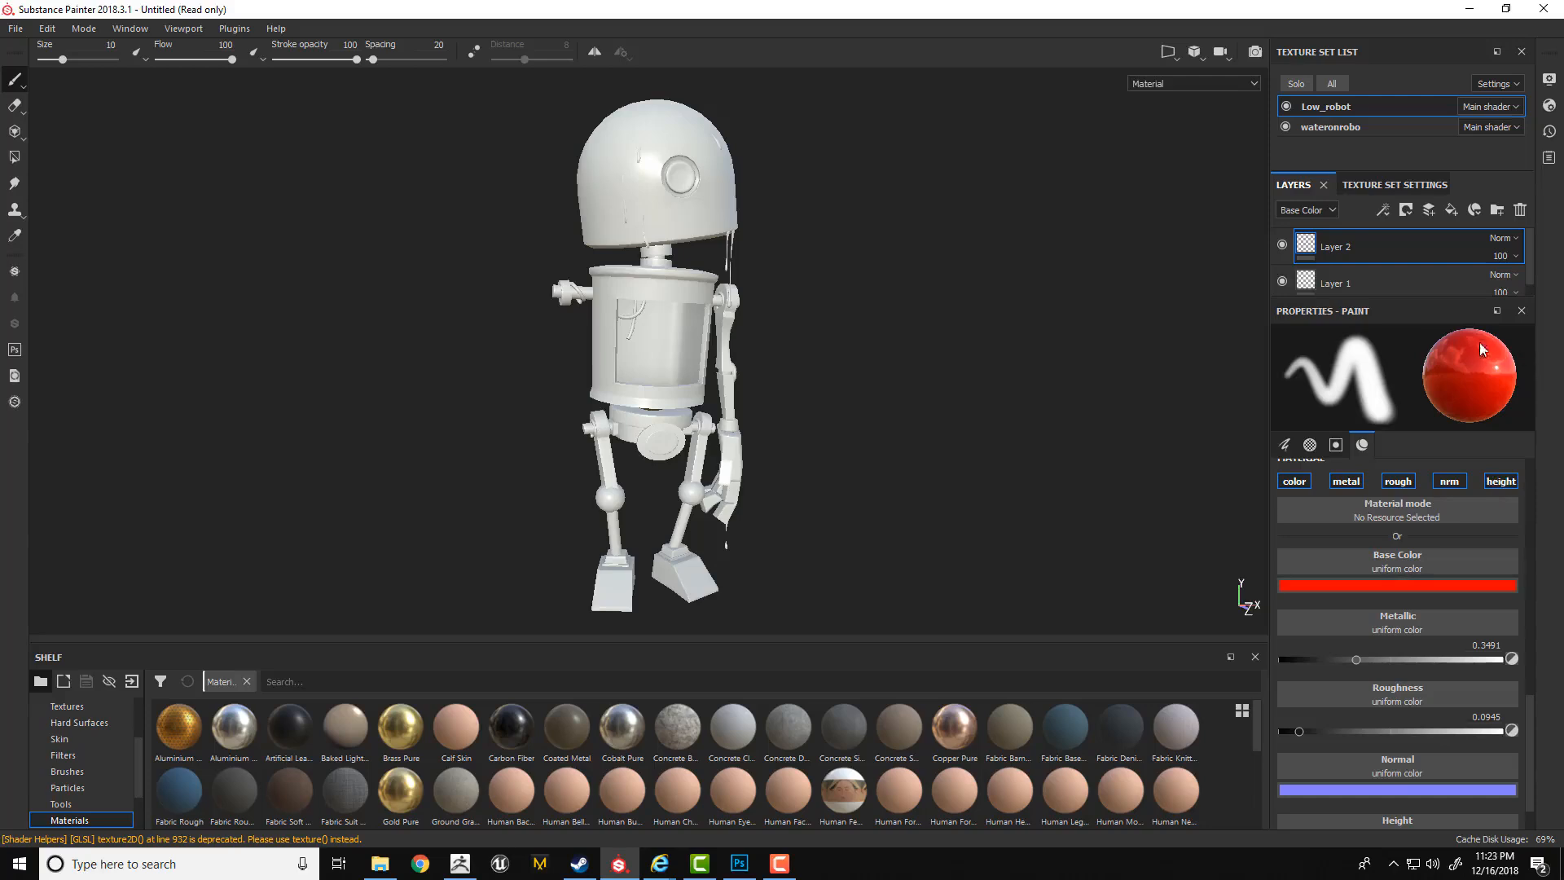
left_click(1323, 585)
left_click_drag(1447, 628, 1513, 659)
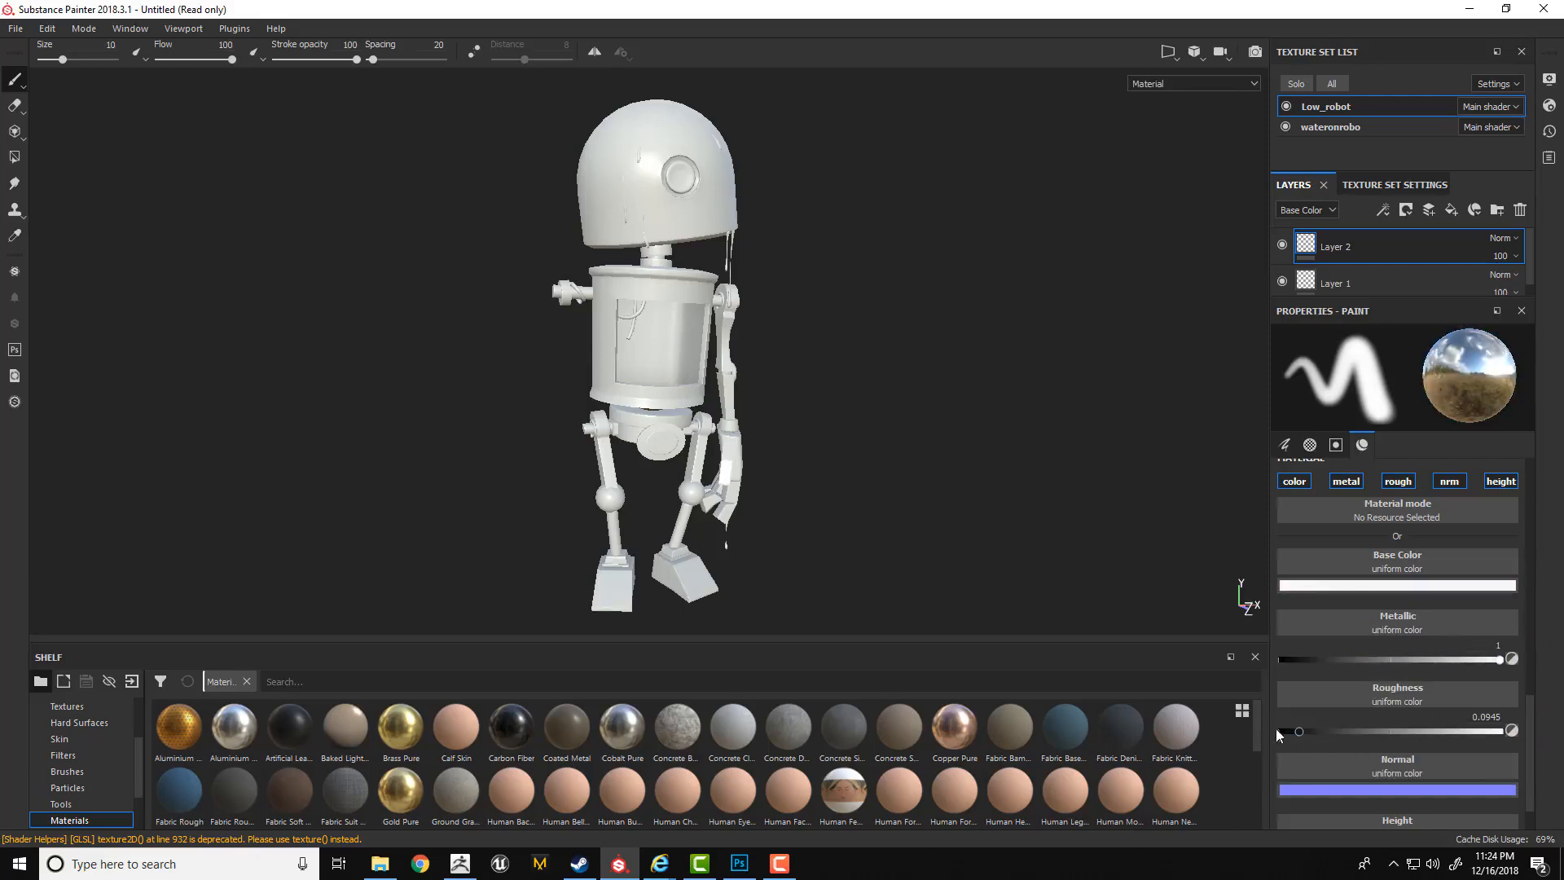
mouse_move(1299, 729)
left_mouse_down()
mouse_move(1383, 730)
mouse_move(1293, 730)
left_mouse_up()
Paint a mirror-like metallic patch on the robot's head around the round eye.
mouse_move(637, 165)
left_mouse_down()
mouse_move(680, 135)
mouse_move(631, 195)
mouse_move(676, 167)
mouse_move(692, 191)
mouse_move(647, 210)
mouse_move(689, 210)
left_mouse_up()
right_click_drag(691, 208, 872, 195, "alt")
left_click_drag(872, 196, 887, 179, "alt")
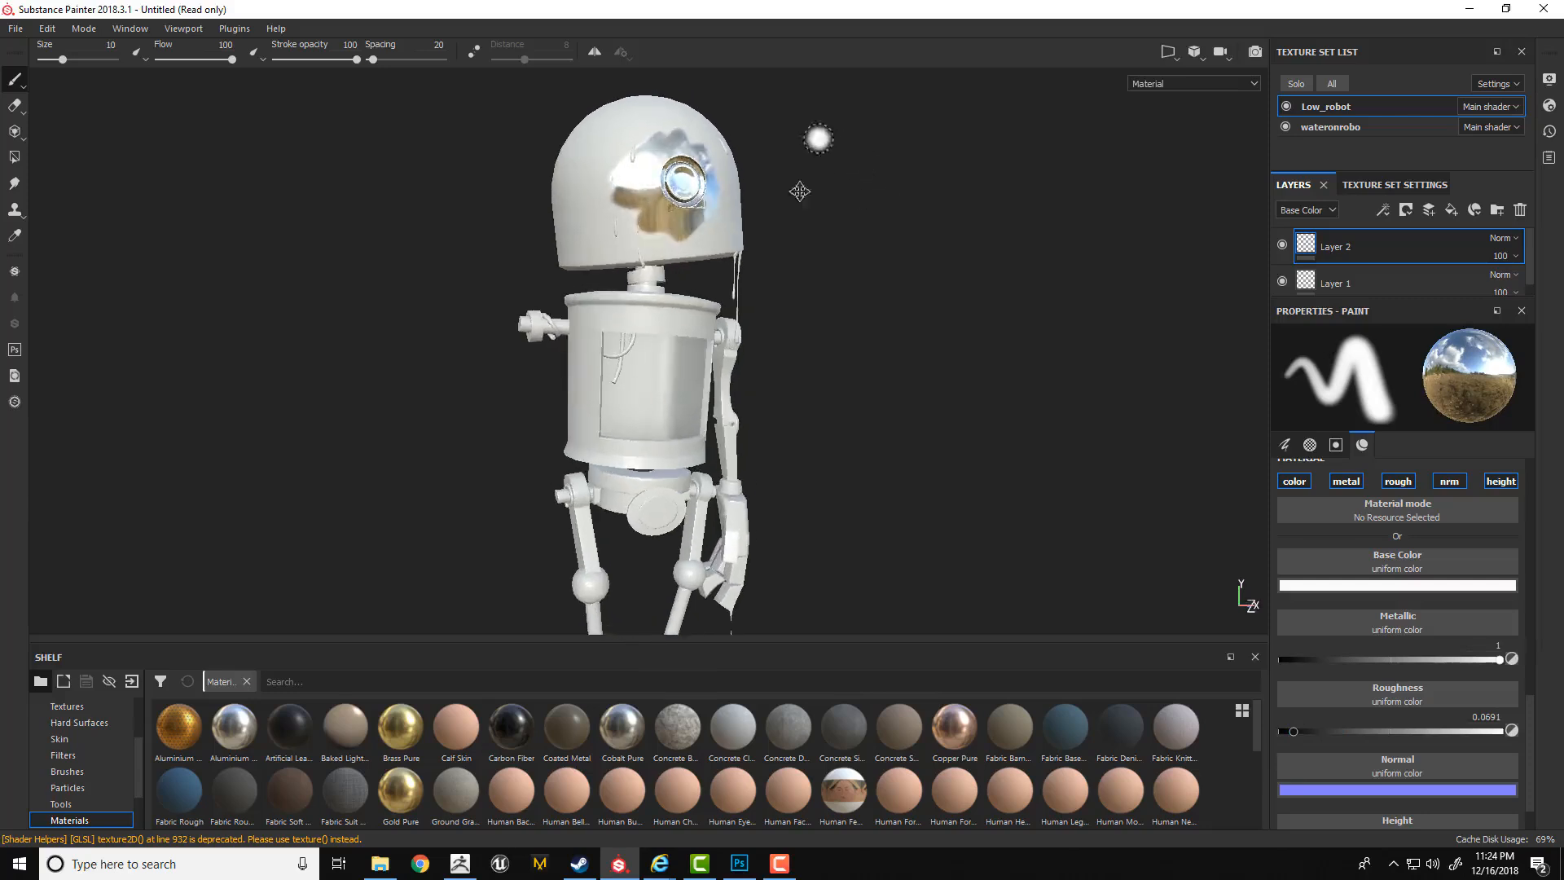
middle_click_drag(817, 139, 770, 263, "alt")
right_click_drag(771, 262, 1085, 324, "alt")
Change the brush base color to bright red and paint glossy red strokes below the robot's eye.
left_click(1450, 585)
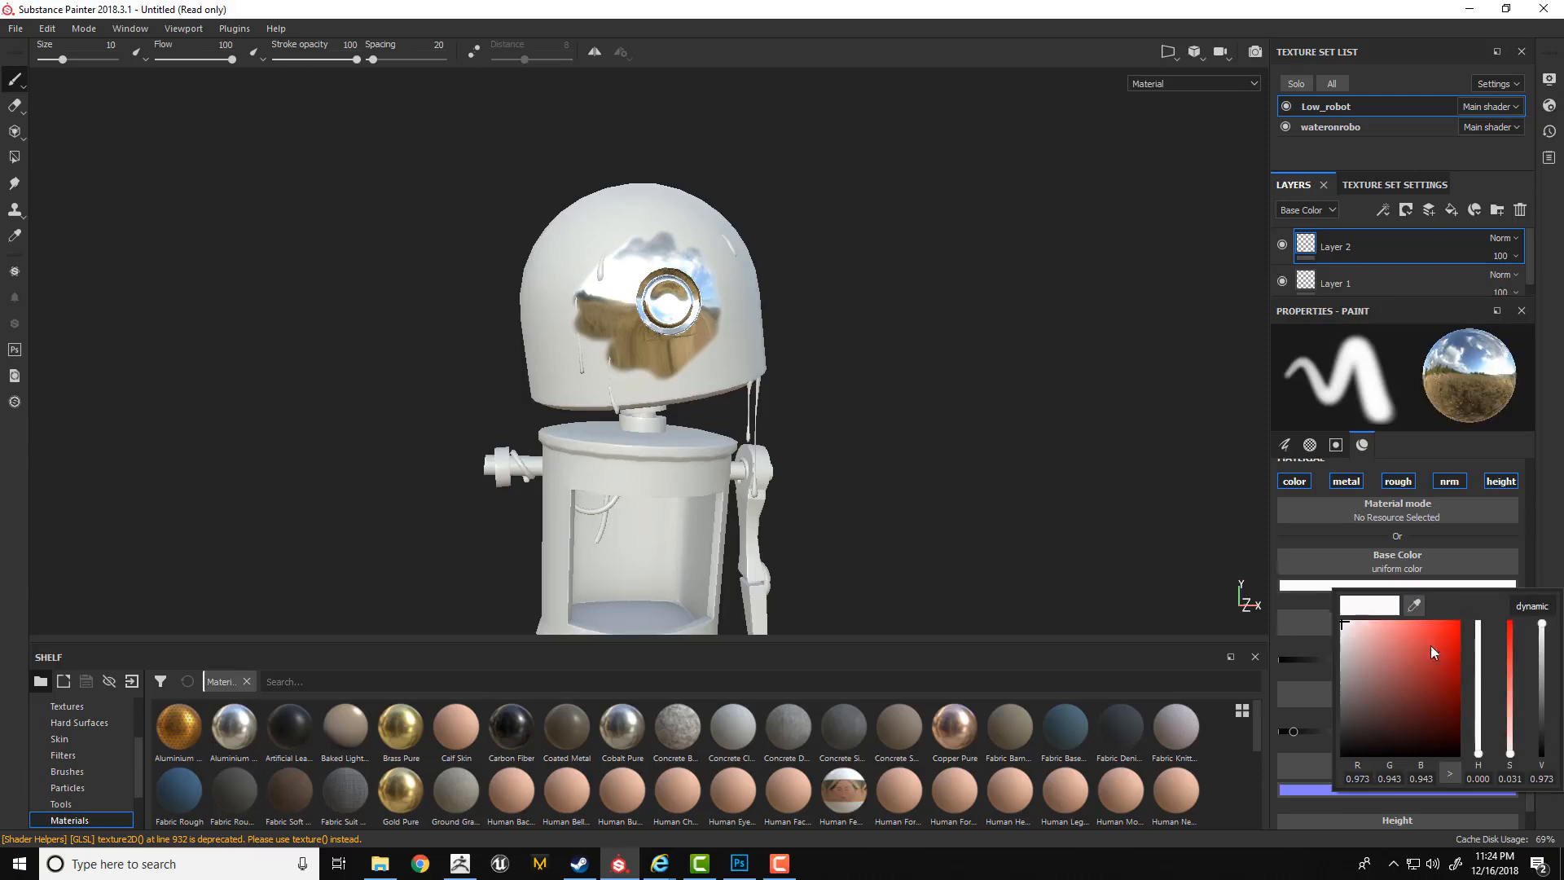
left_click_drag(1430, 645, 1515, 590)
left_click(619, 356)
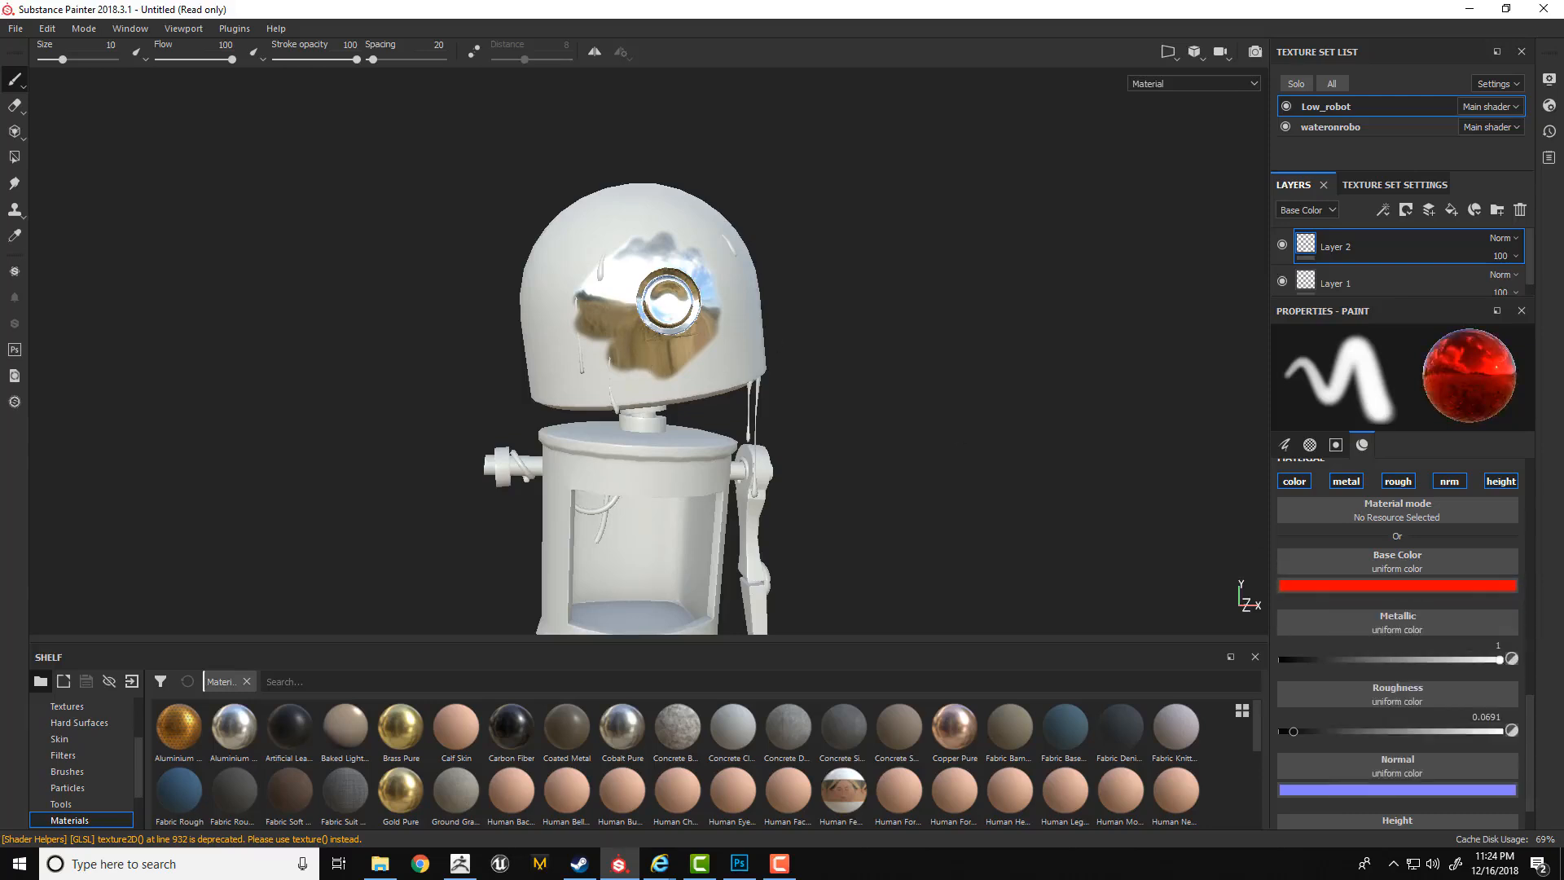
mouse_move(619, 355)
left_mouse_down()
mouse_move(580, 376)
mouse_move(669, 386)
mouse_move(792, 329)
left_mouse_up()
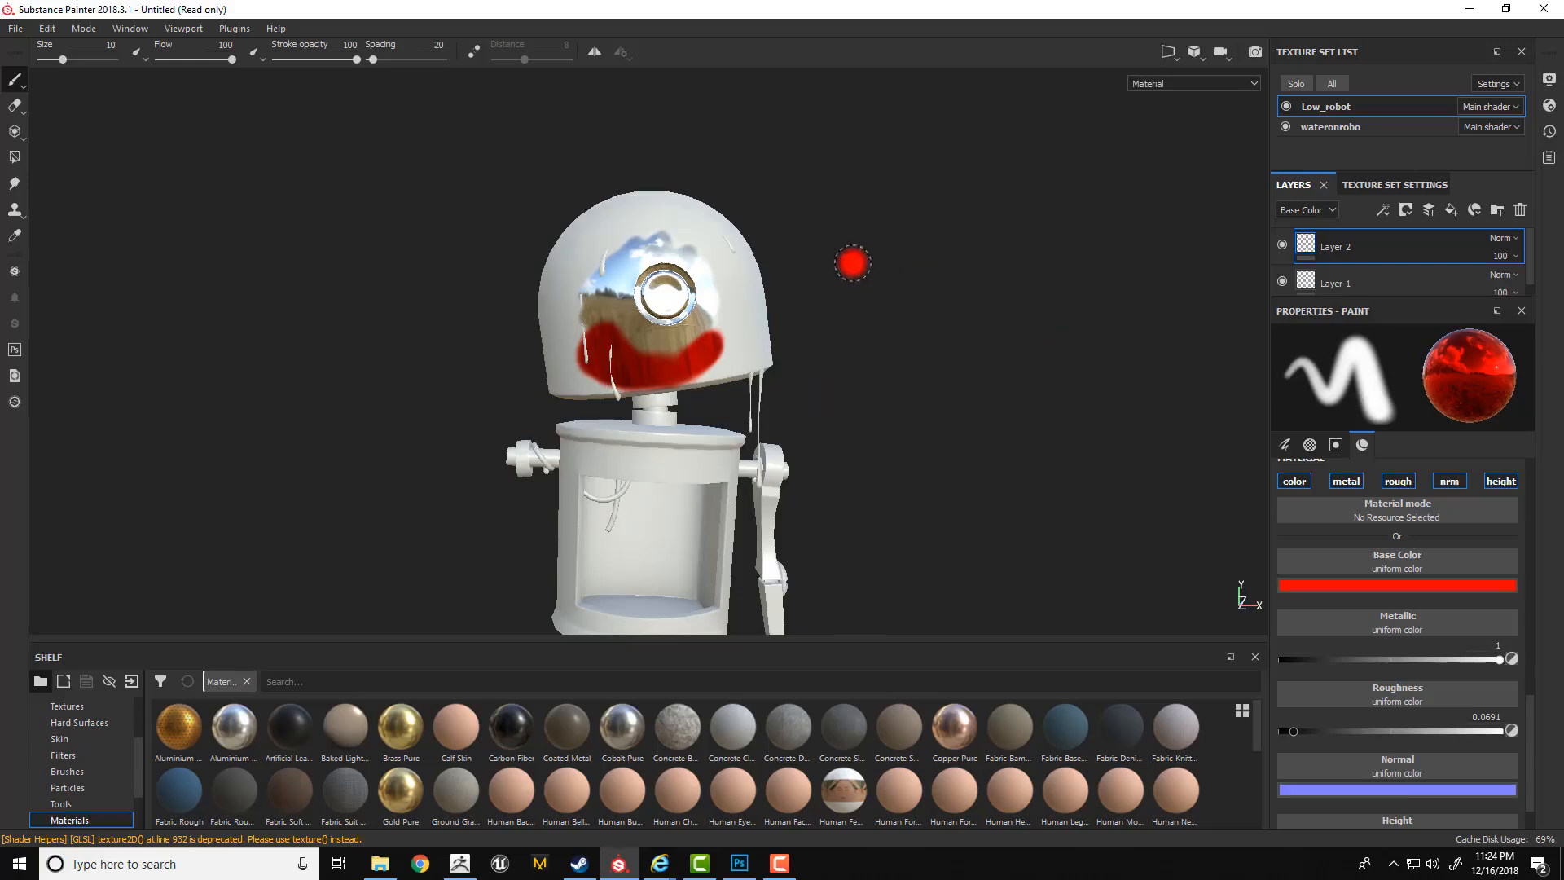
left_click_drag(646, 346, 729, 319)
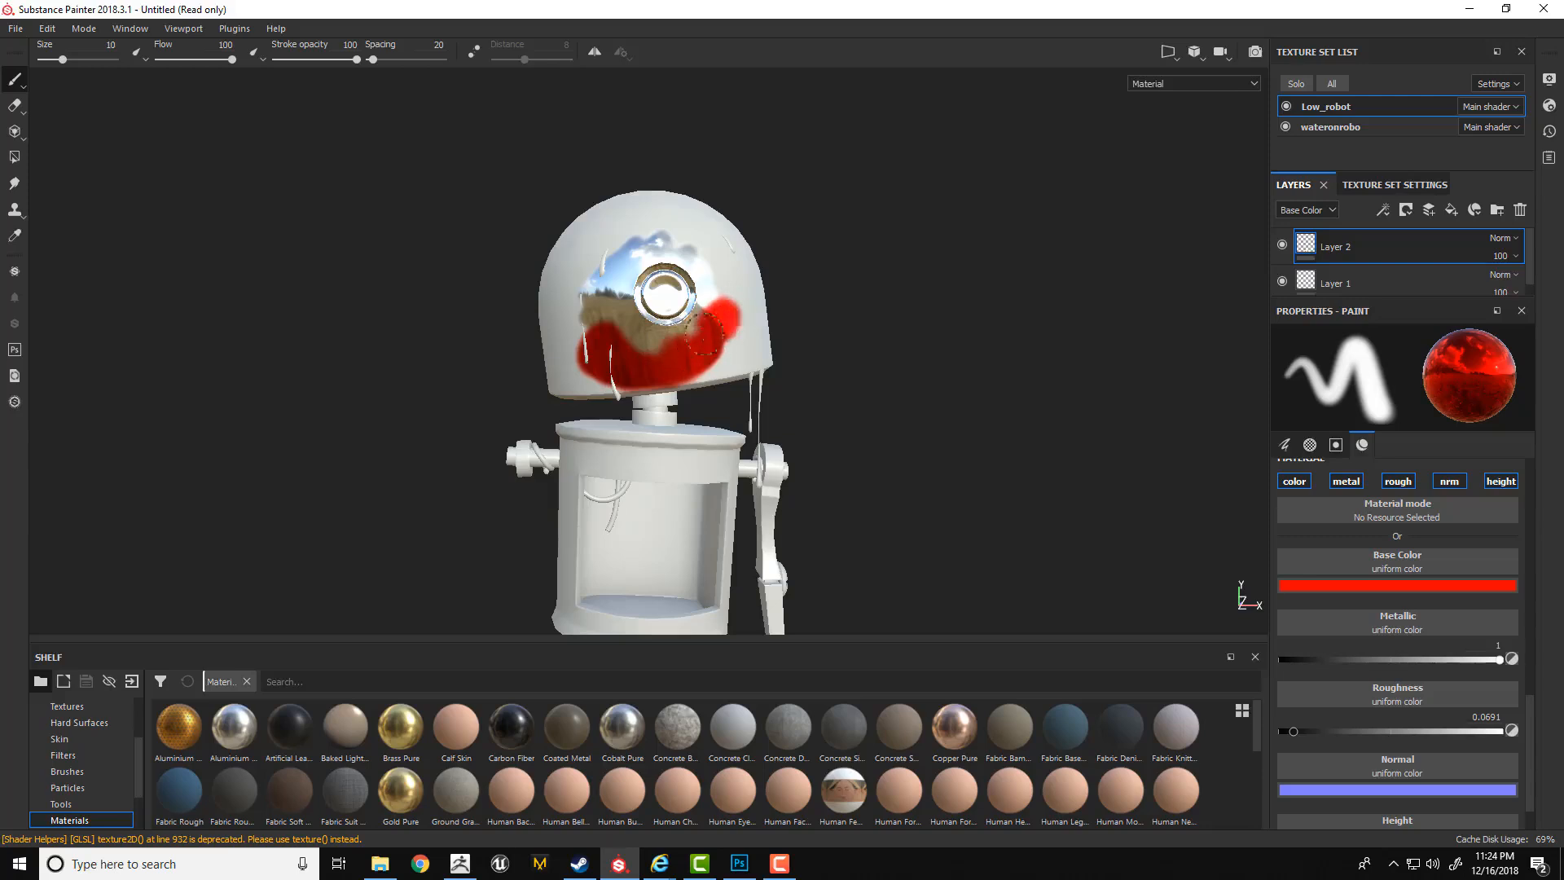
Set the brush roughness to 1 and paint matte red patches beside and above the robot's eye.
left_click_drag(1357, 730, 1506, 730)
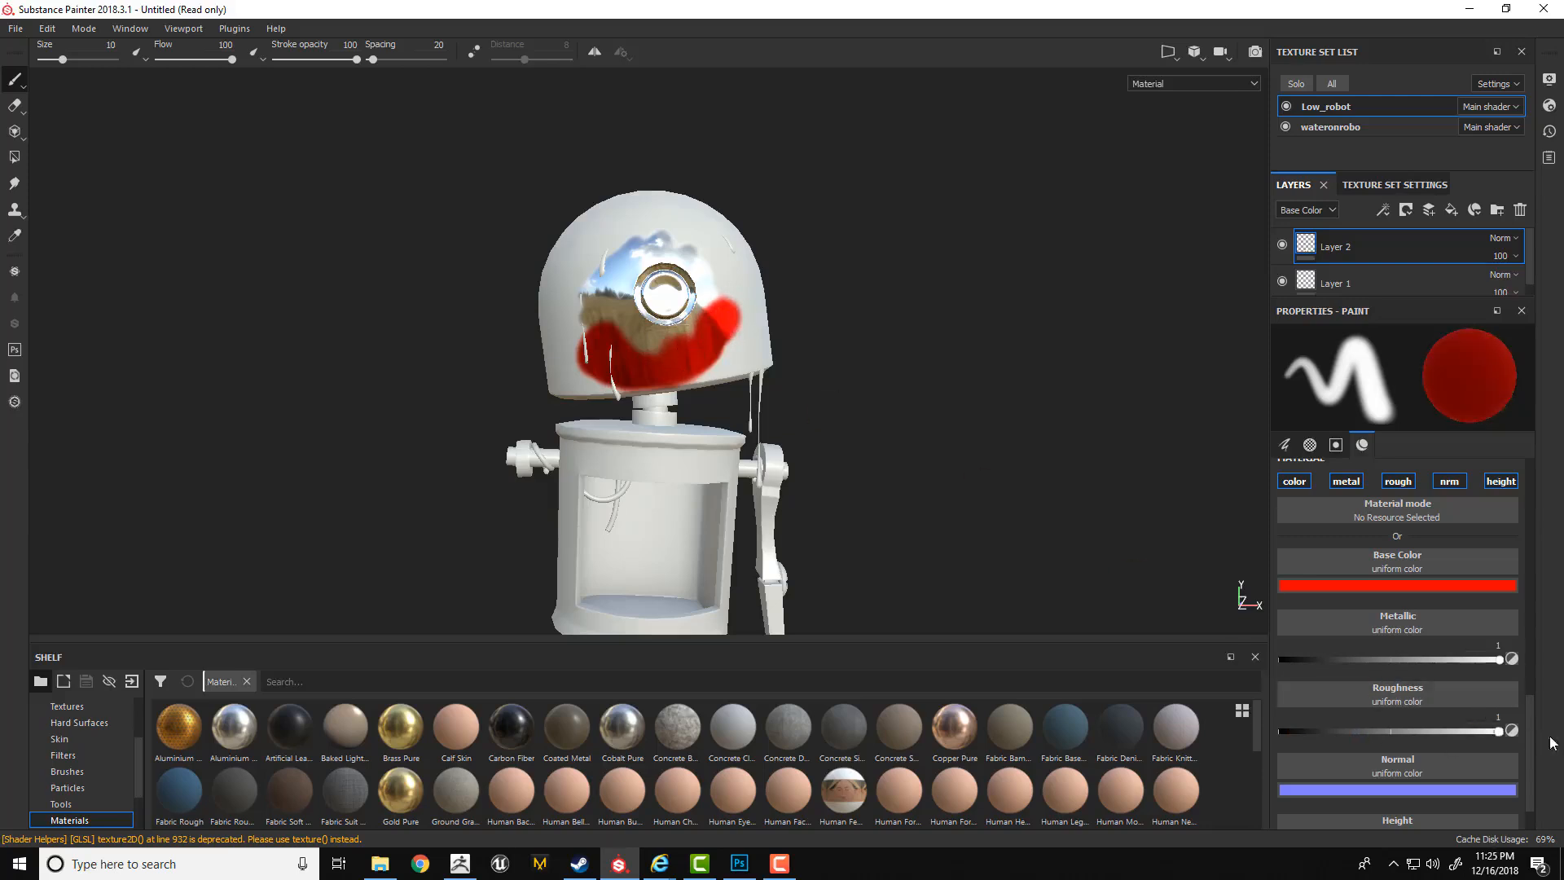
mouse_move(714, 324)
left_mouse_down()
mouse_move(737, 346)
mouse_move(710, 344)
mouse_move(754, 293)
left_mouse_up()
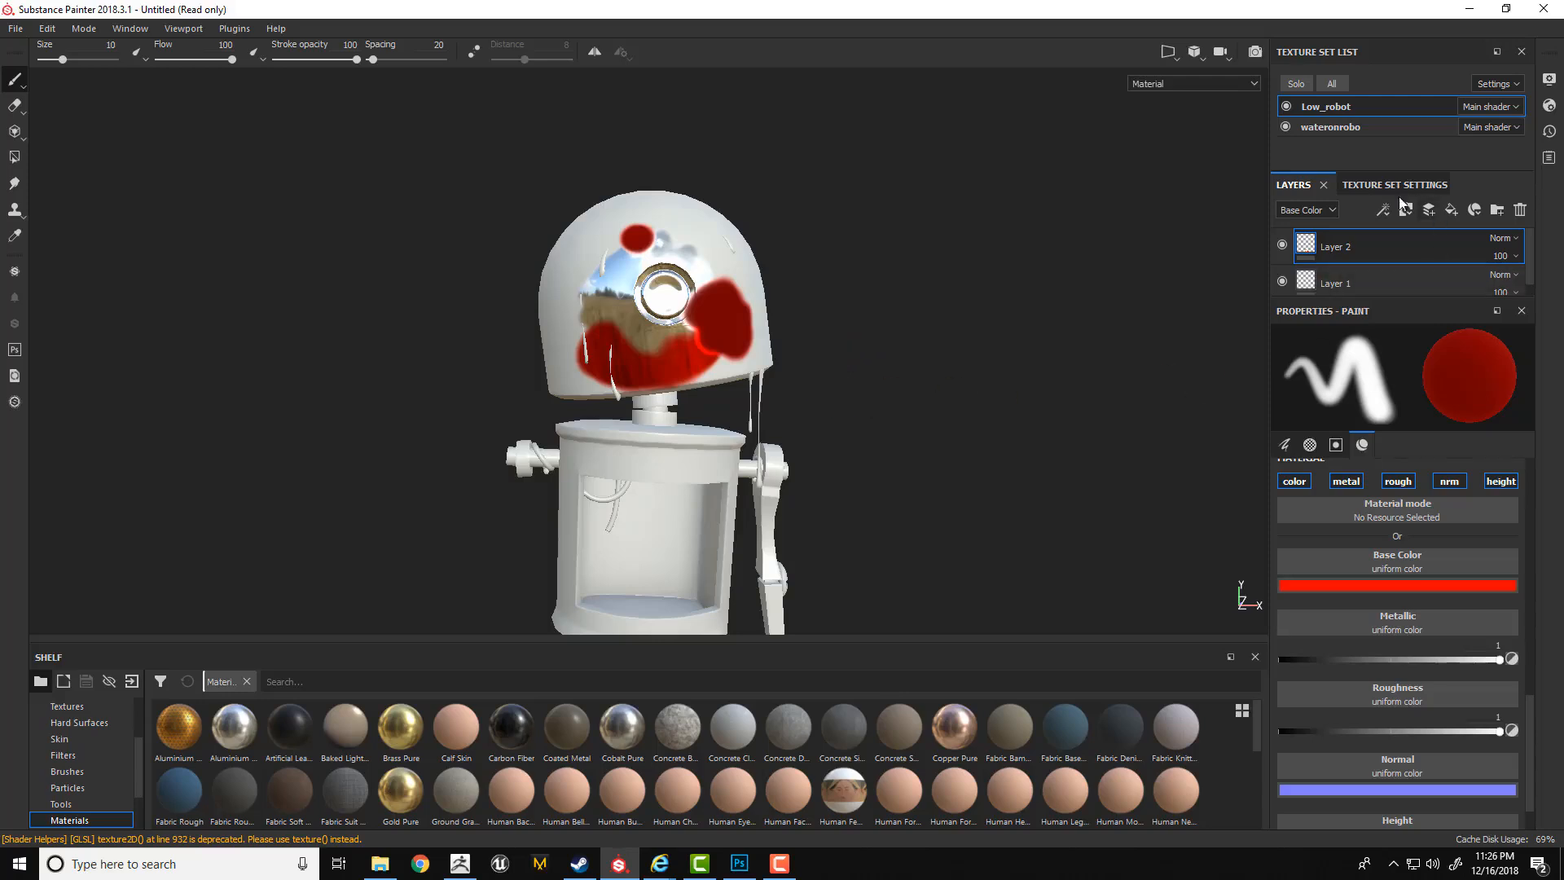
Add a fill layer above Layer 2 and review its projection and material properties.
left_click(1451, 211)
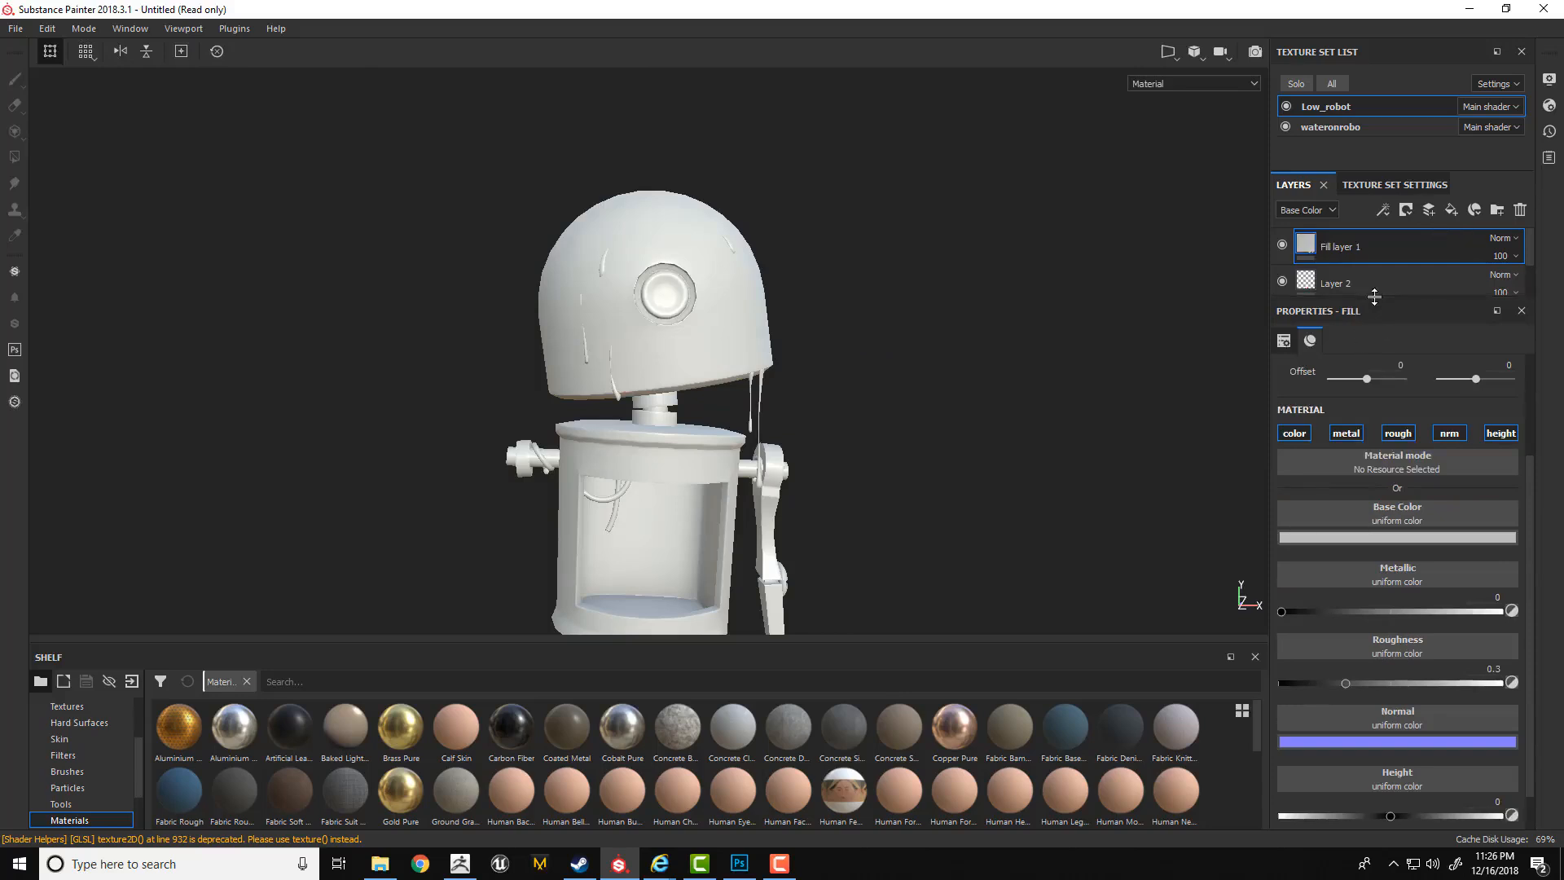
left_click_drag(1374, 296, 1370, 380)
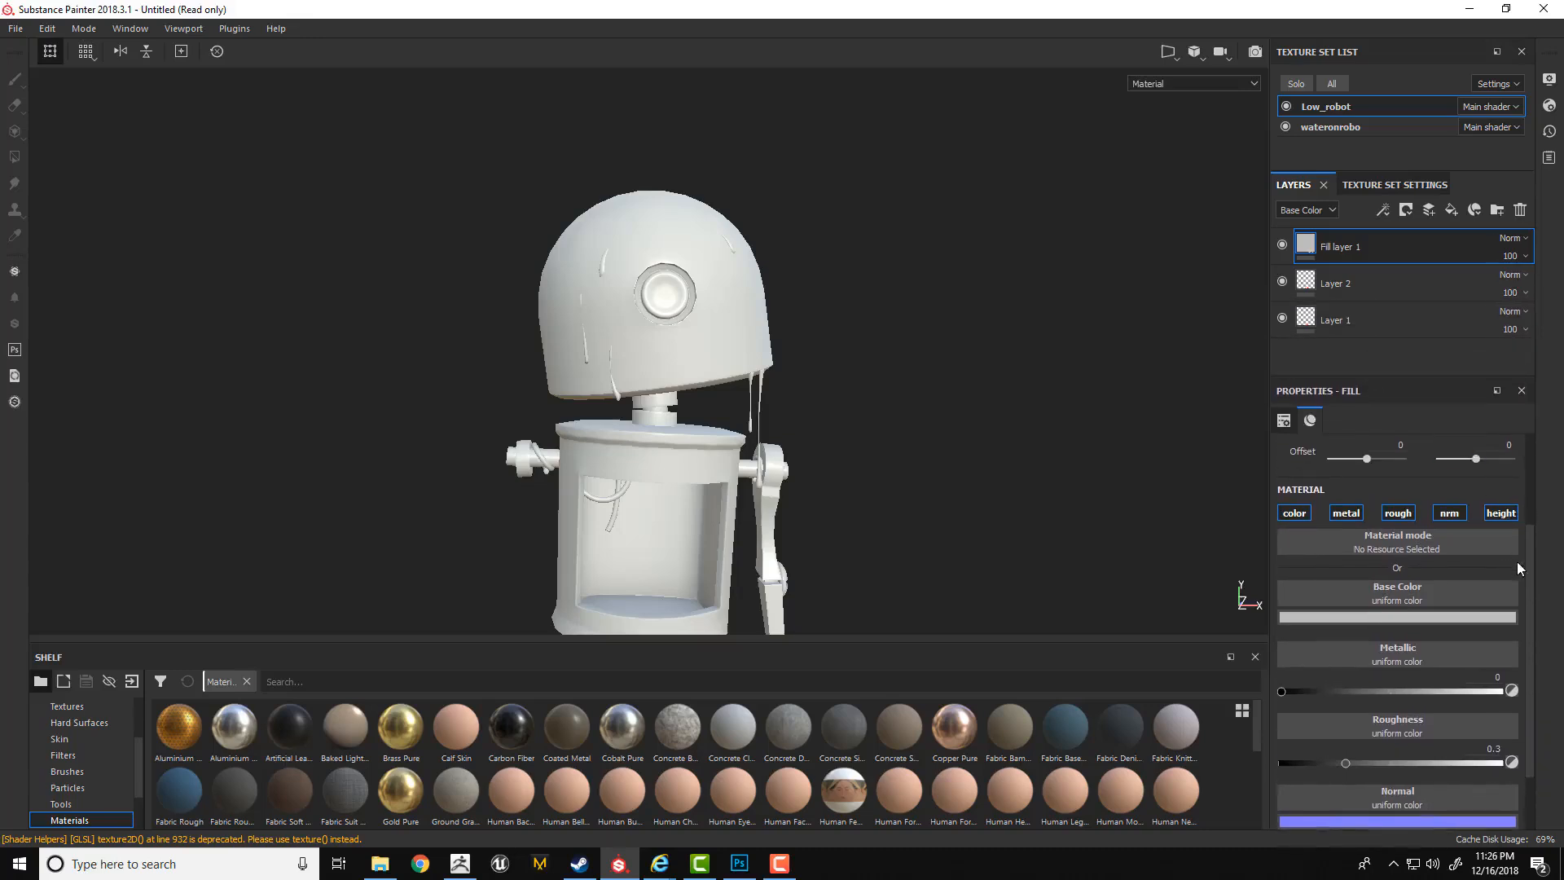
left_click_drag(1528, 539, 1527, 467)
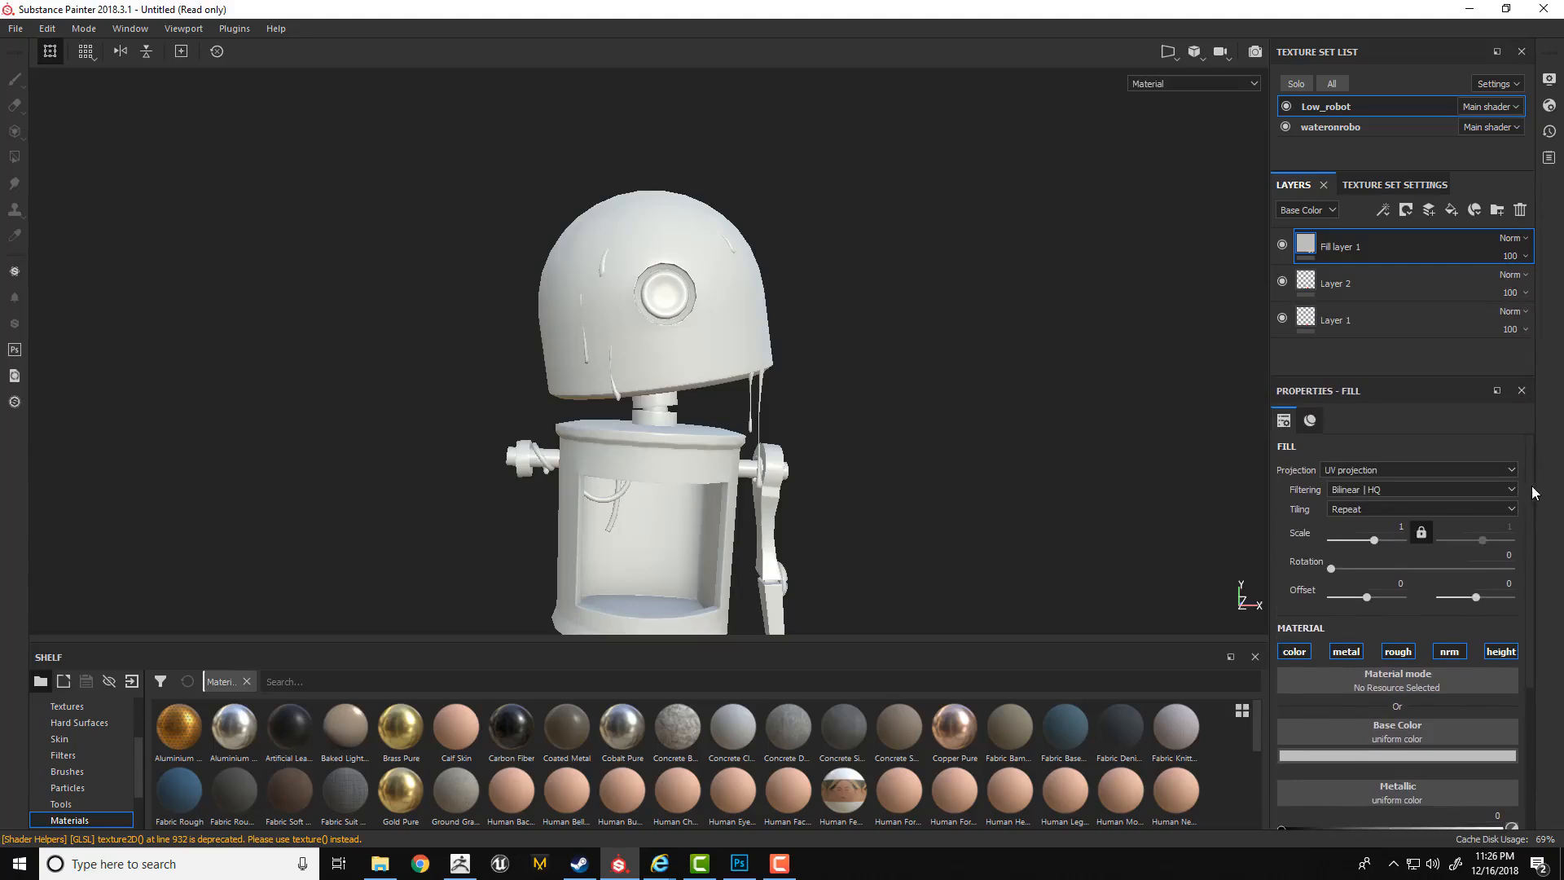
left_click_drag(1530, 507, 1529, 591)
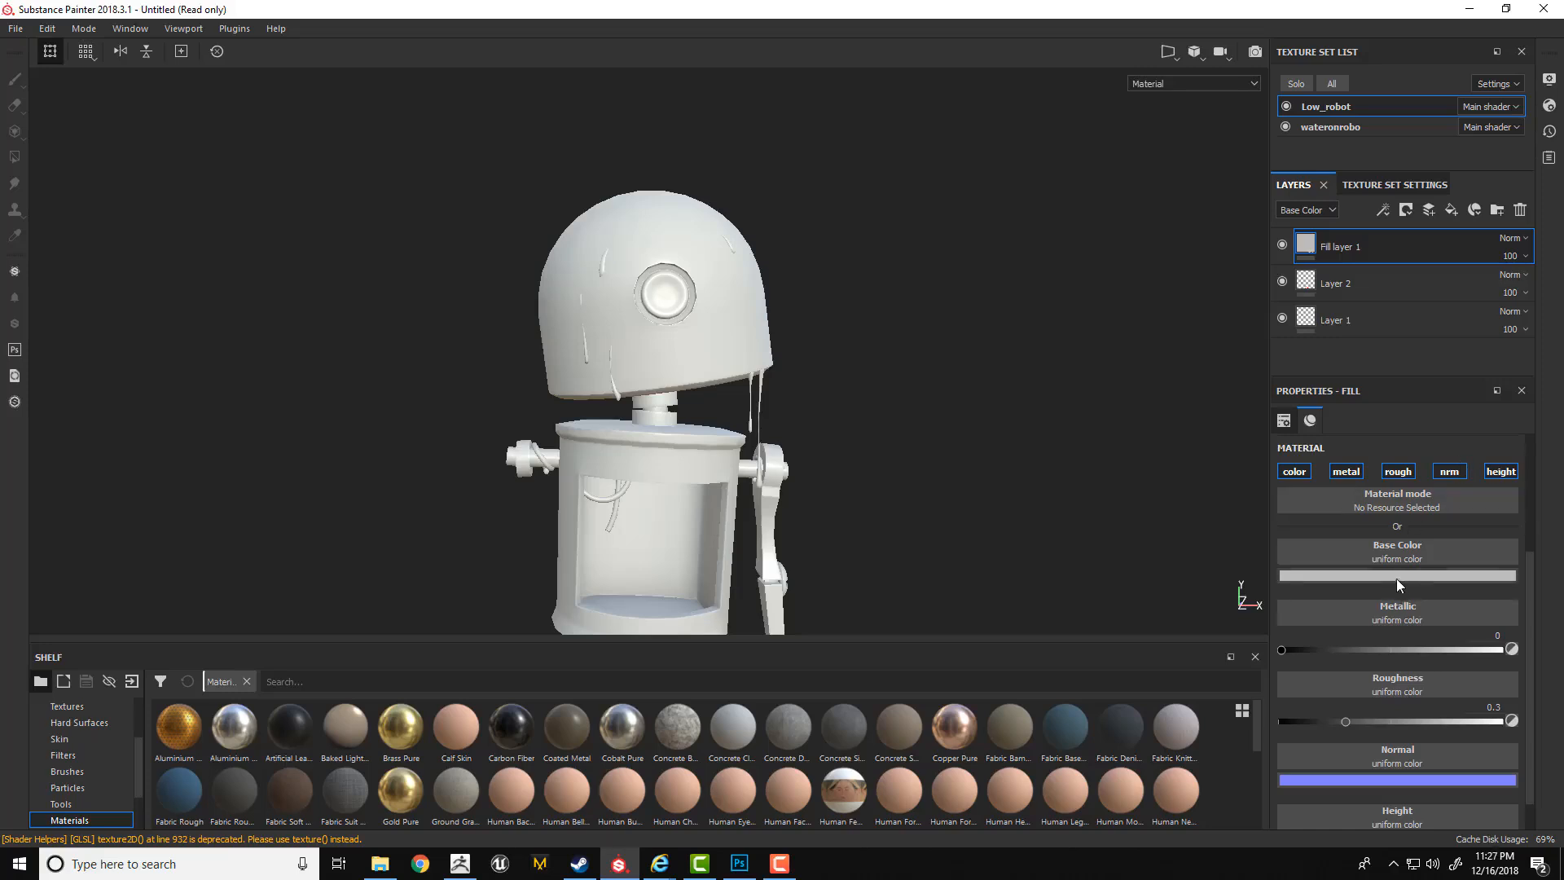
Give the fill layer a red base color (R 0.493, G 0.009, B 0.009), metallic 1 and roughness 0.1418.
left_click_drag(1364, 649, 1254, 654)
left_click(1401, 576)
left_click_drag(1408, 641, 1442, 649)
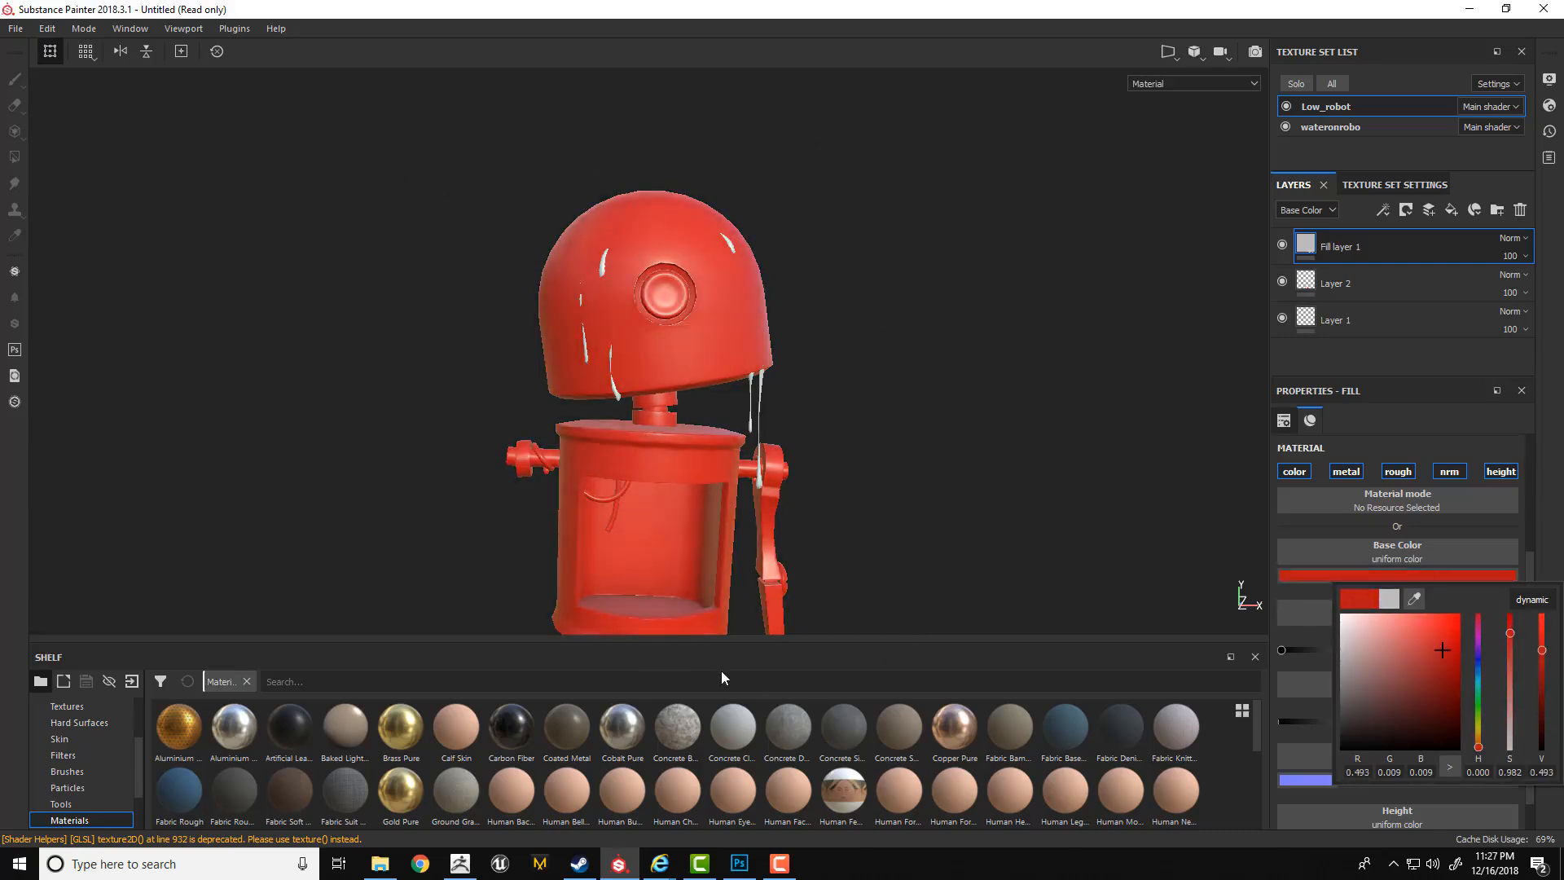
left_click(1556, 511)
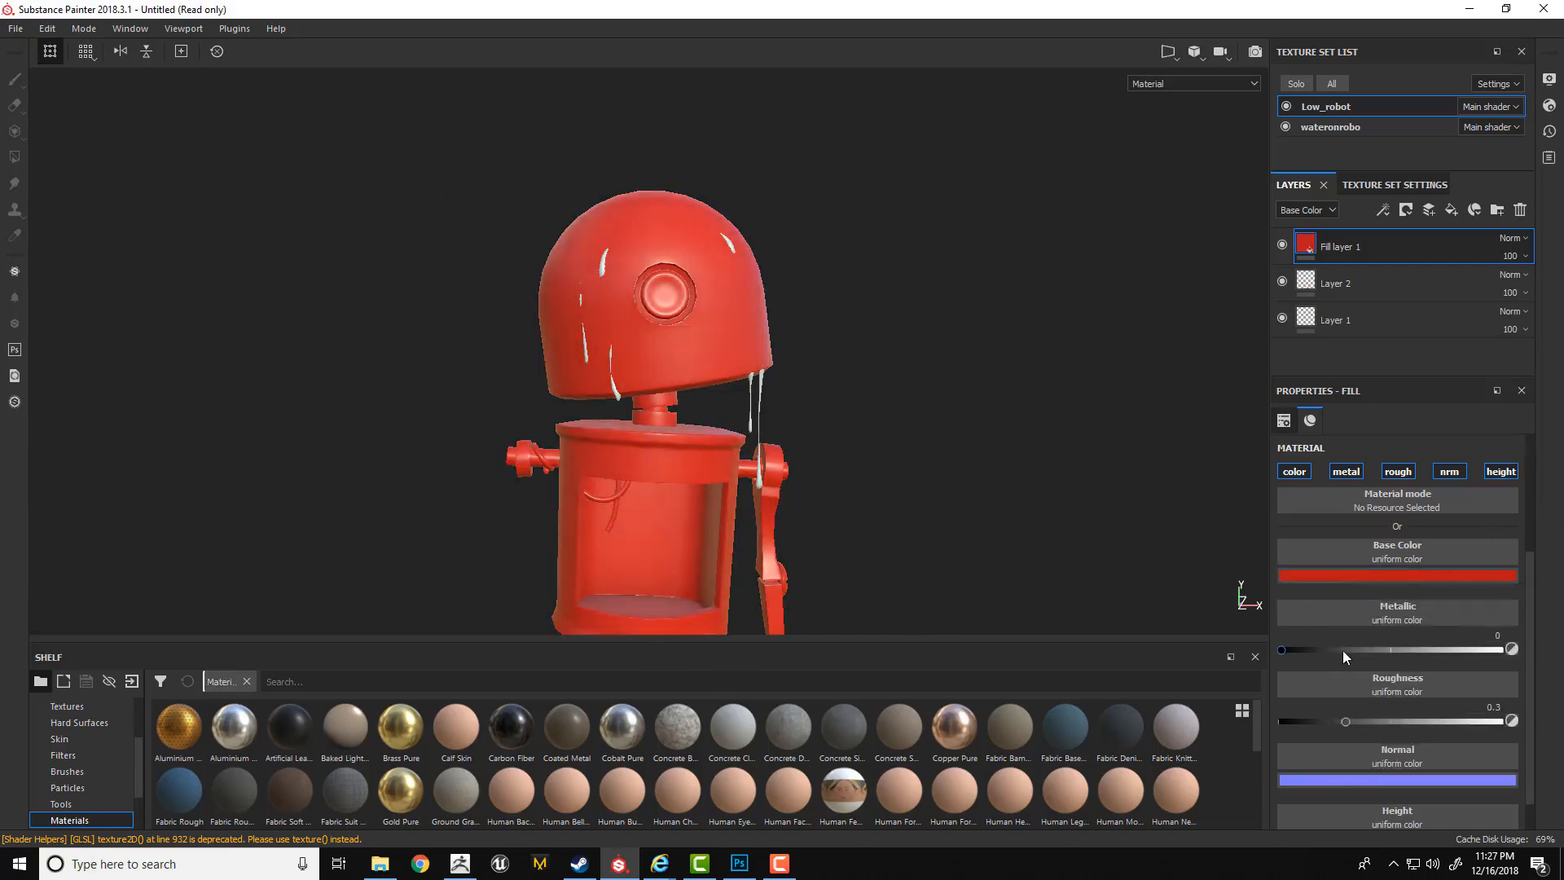
left_click_drag(1342, 650, 1504, 649)
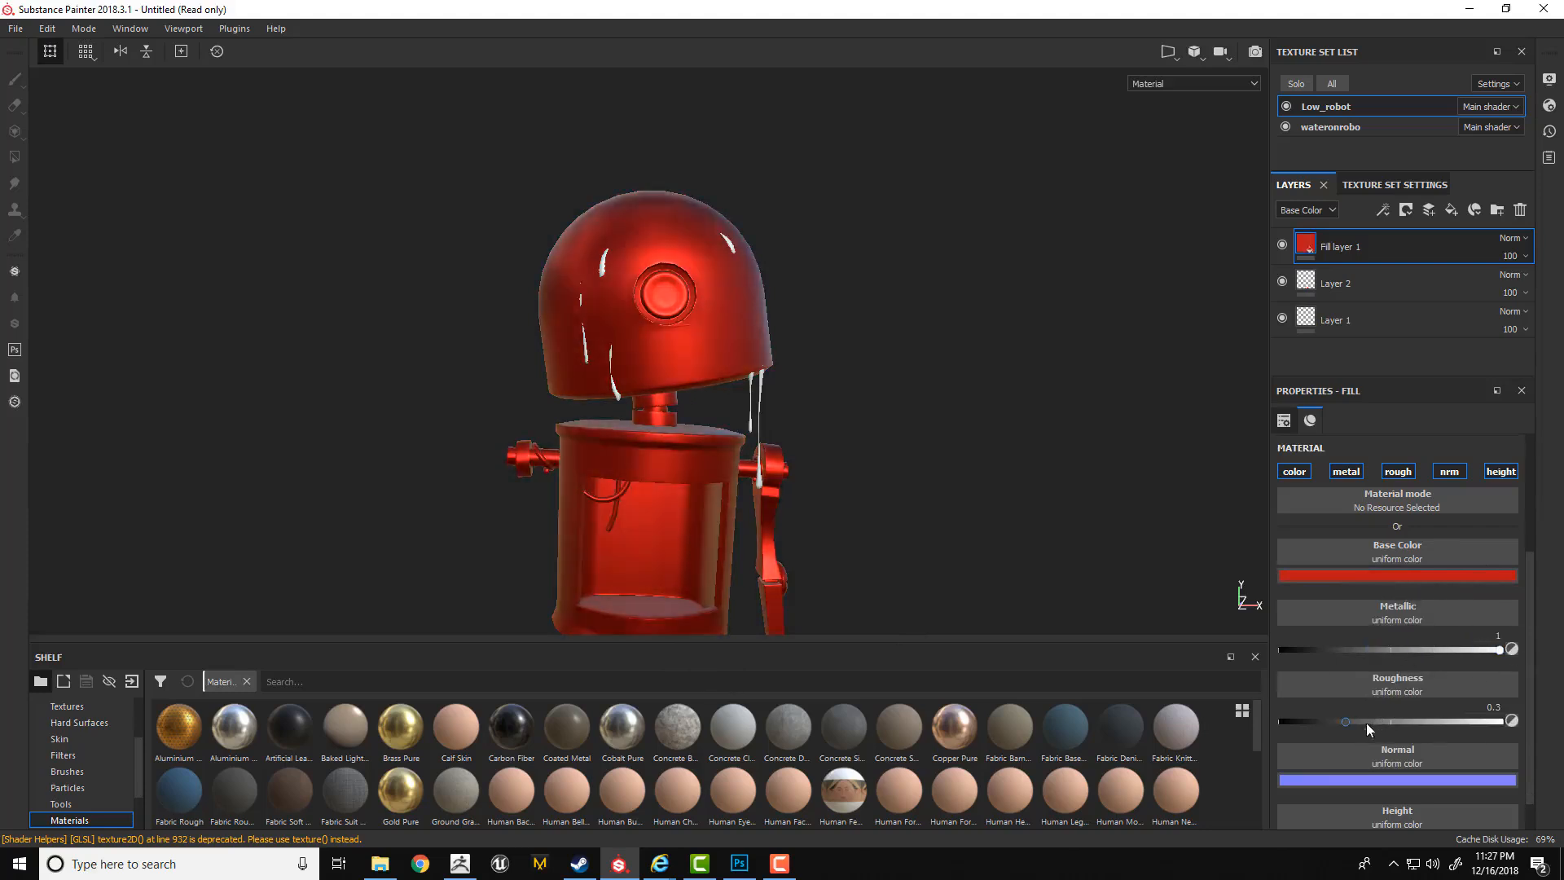
left_click_drag(1347, 722, 1311, 718)
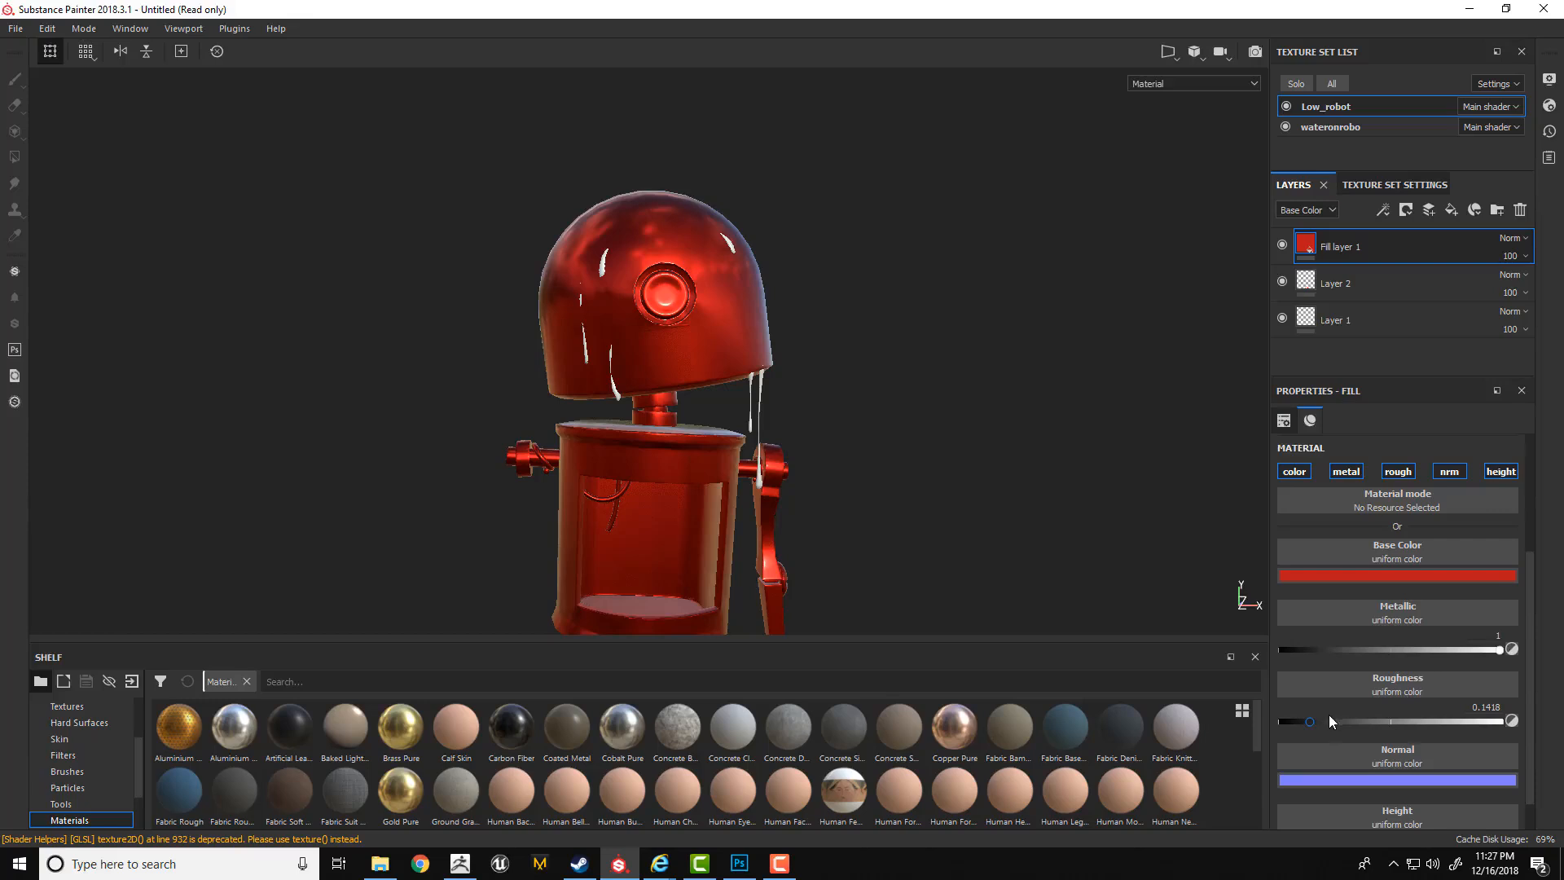
Add an Opacity channel to the Low_robot texture set and toggle it on and off for the fill layer.
left_click_drag(1528, 638, 1520, 500)
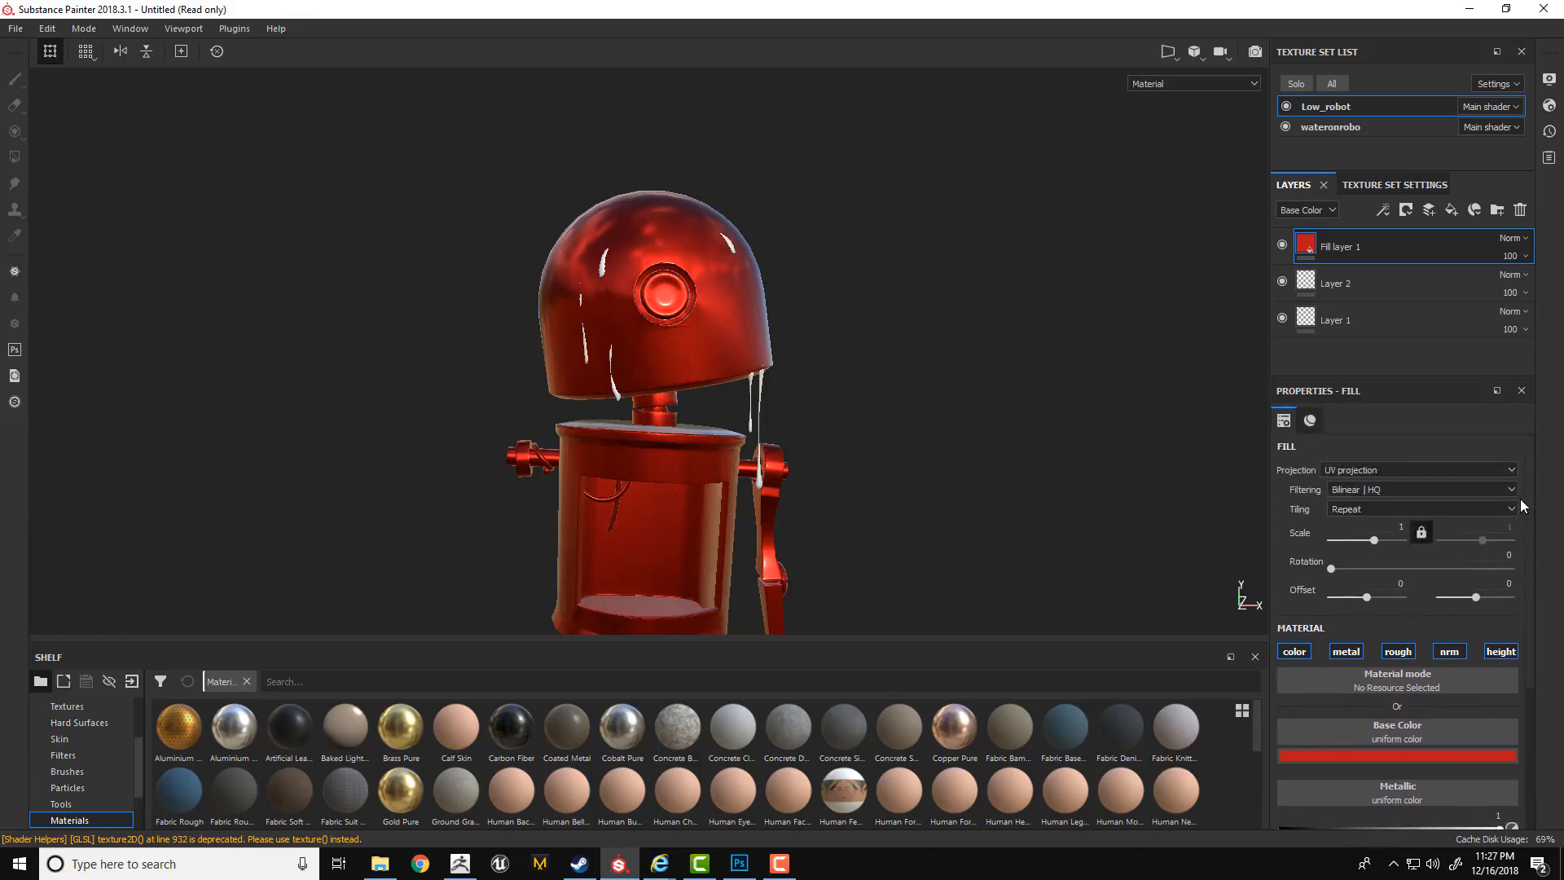
left_click(1368, 187)
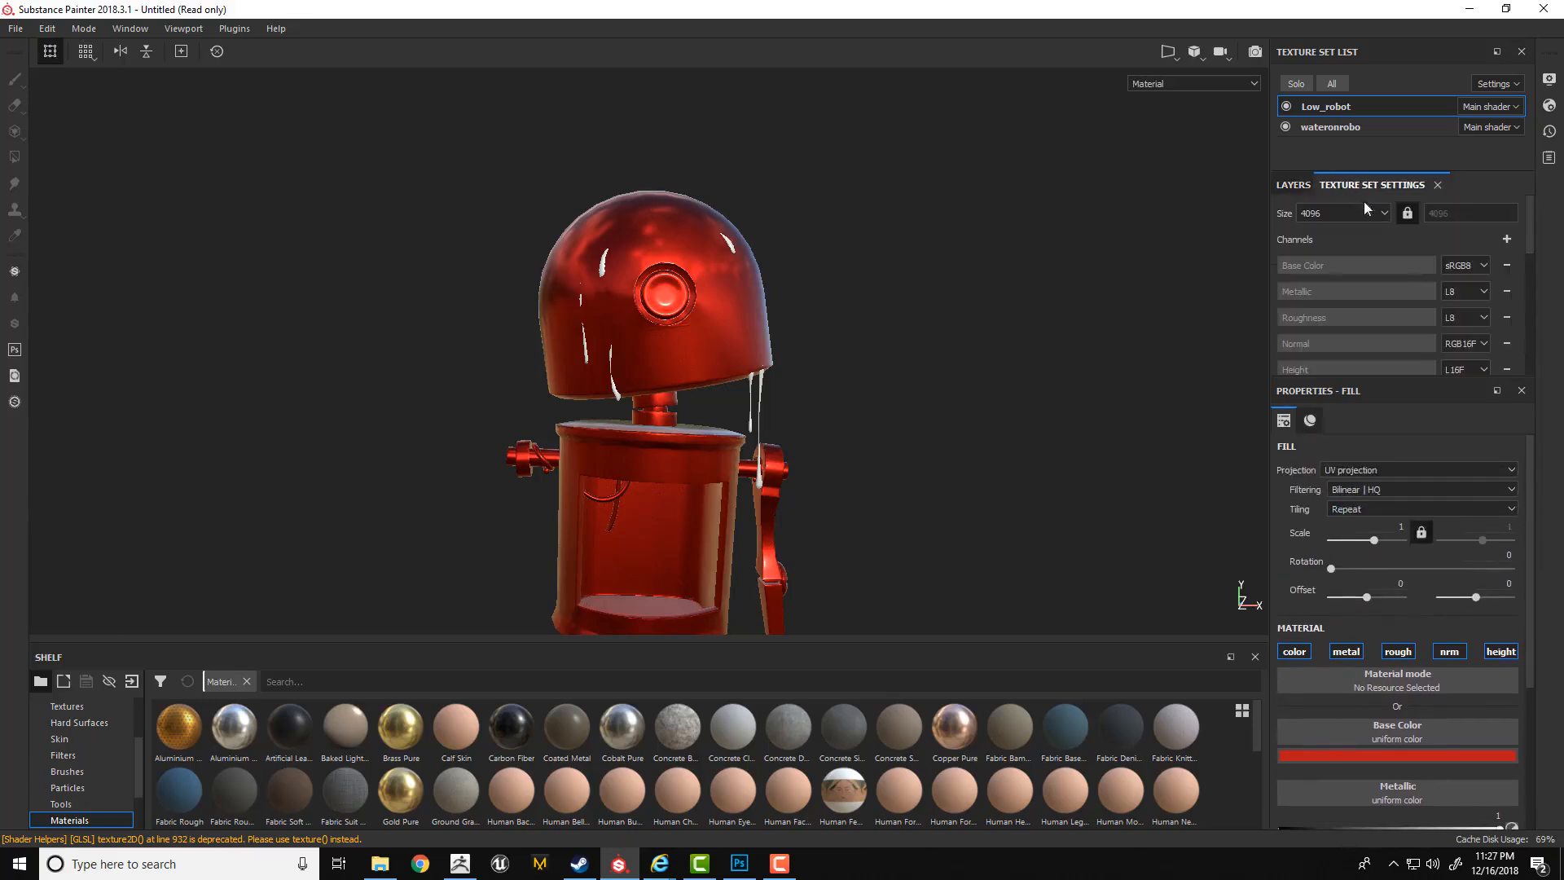
left_click(1506, 239)
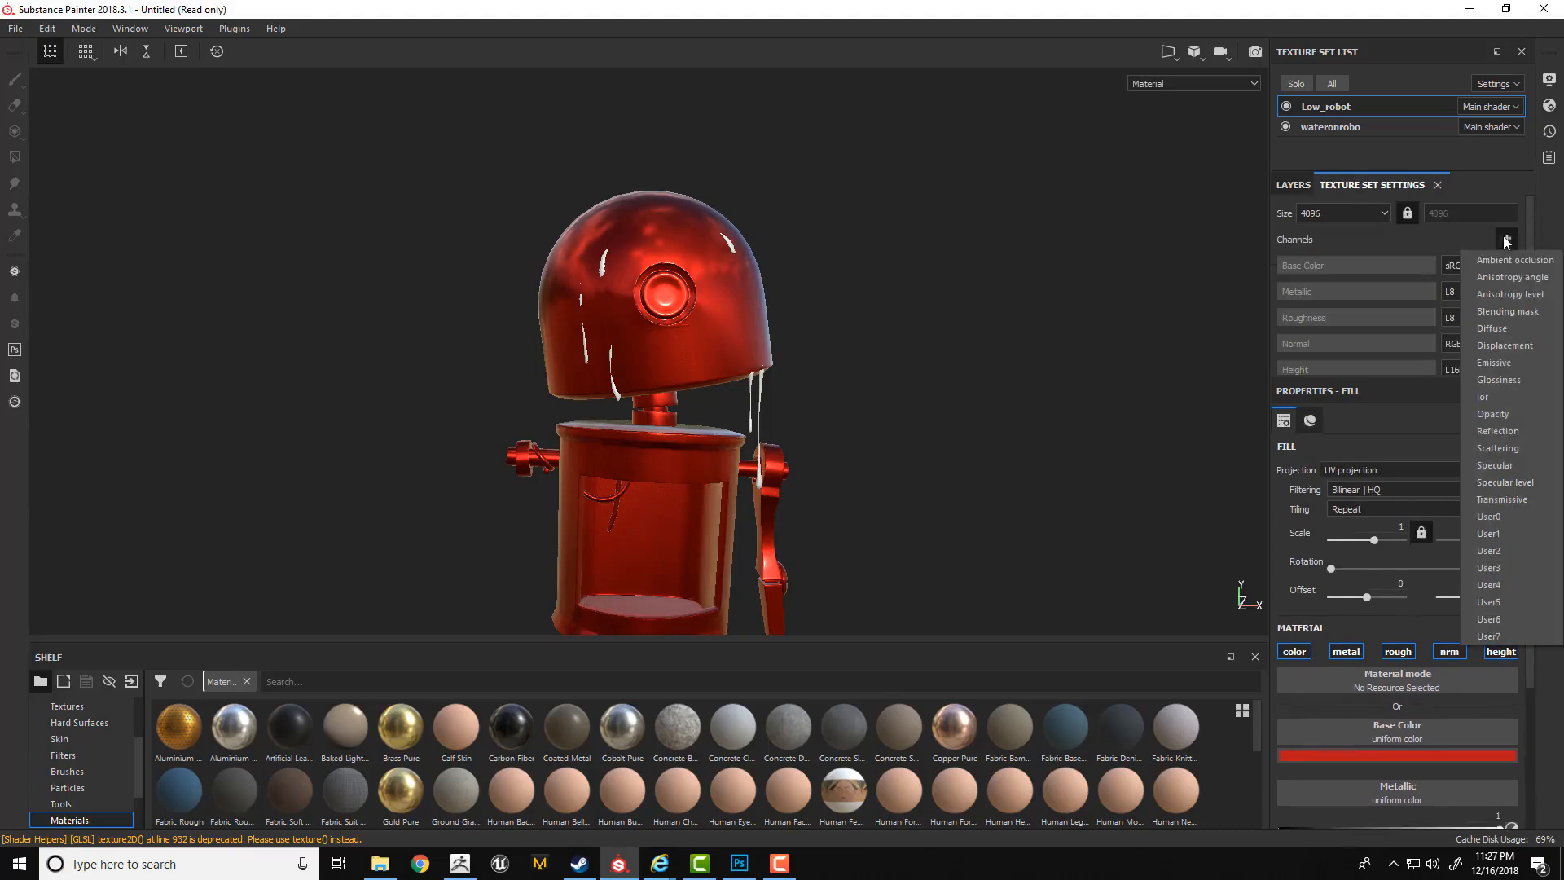
left_click(1484, 415)
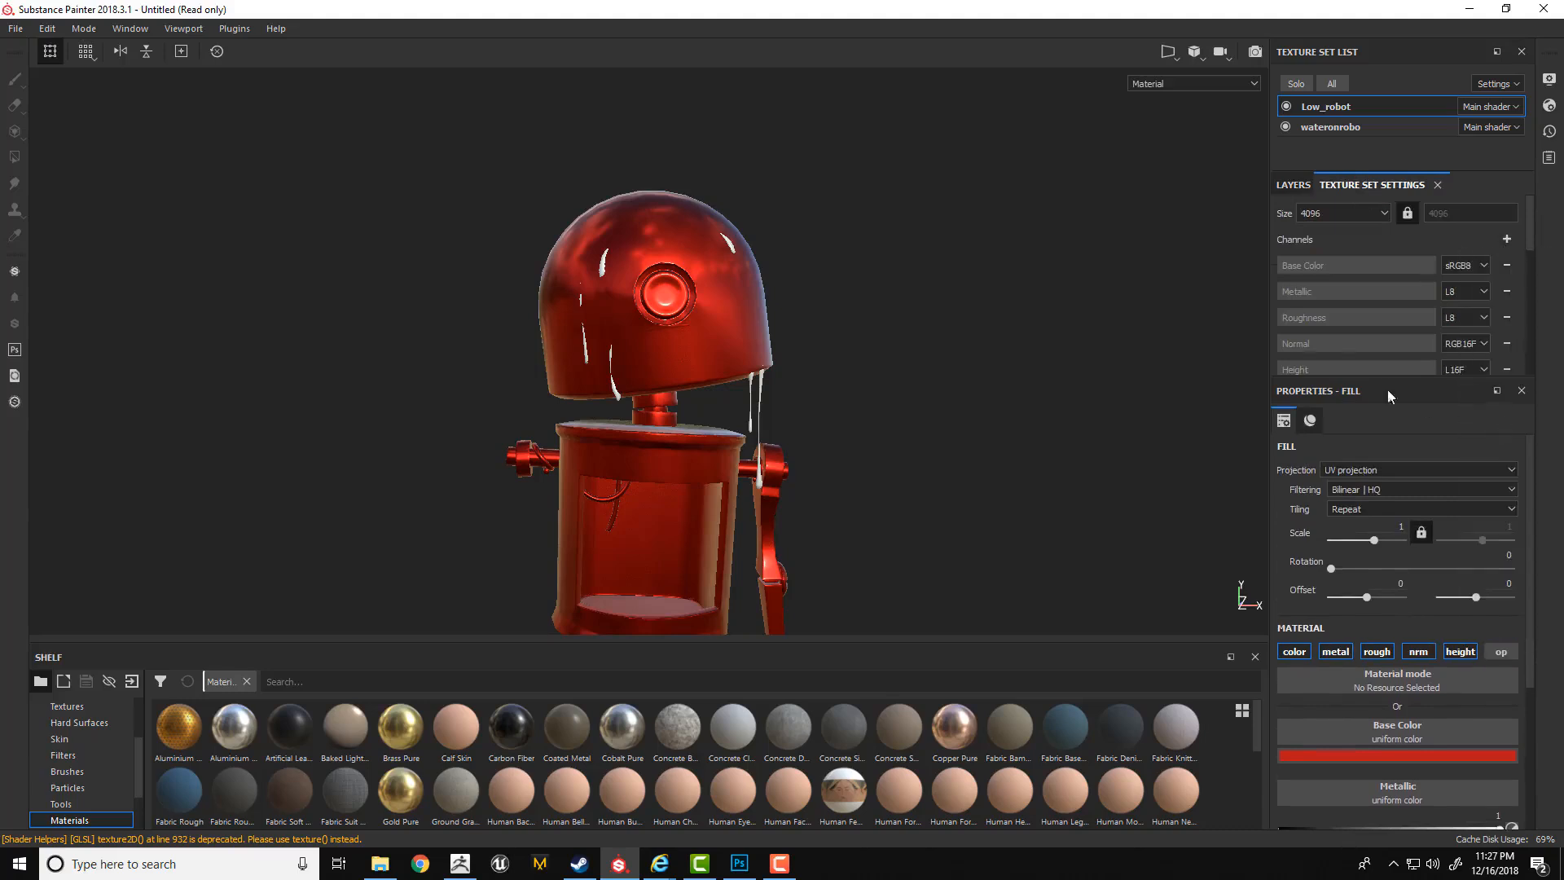
left_click(1284, 187)
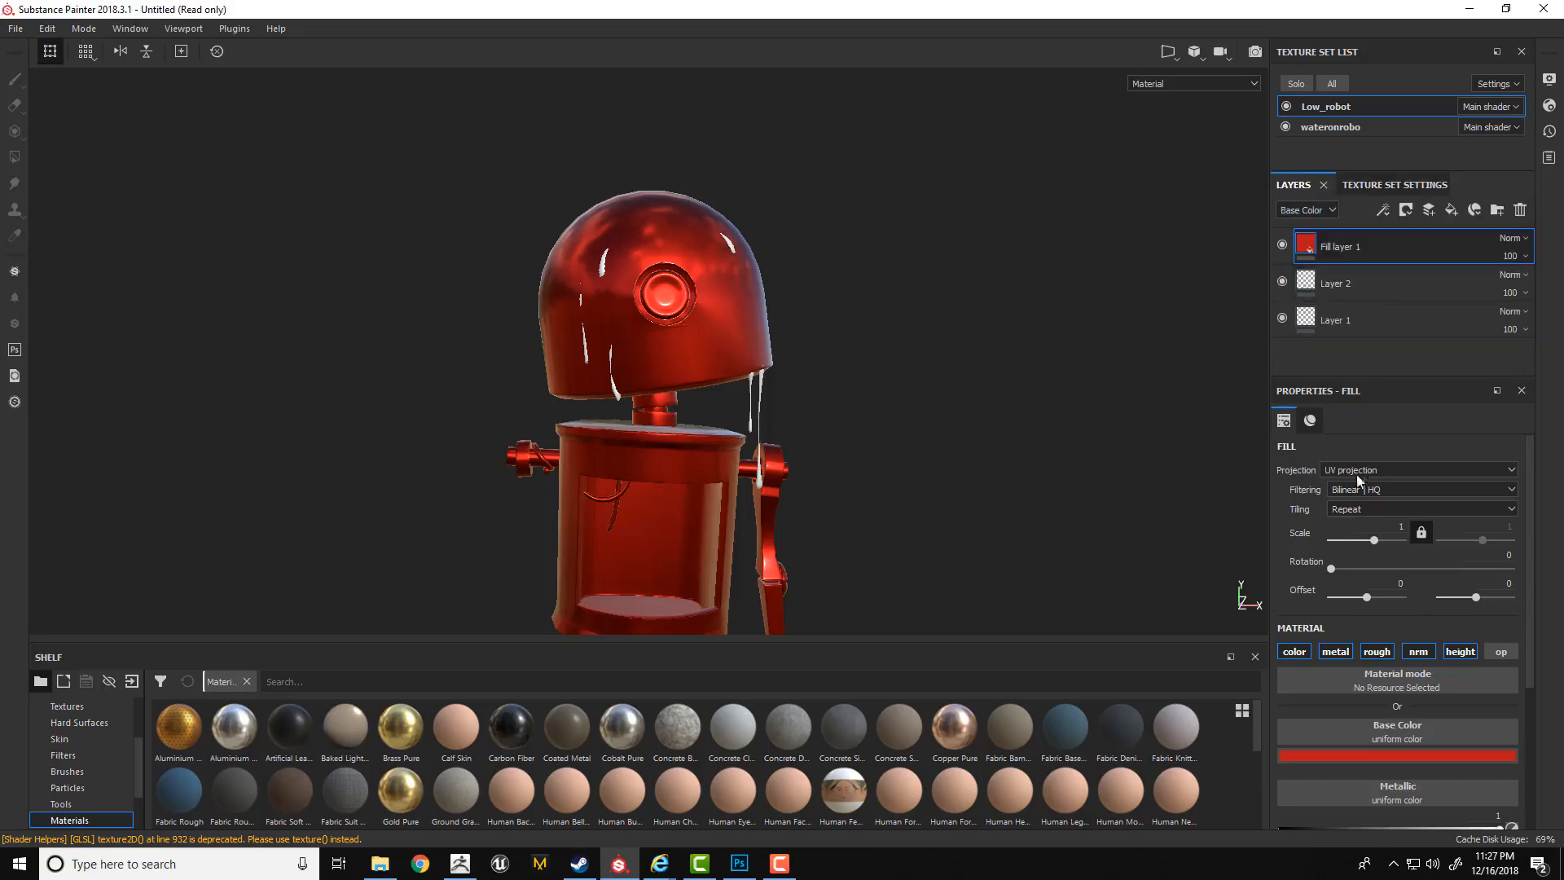
left_click(1503, 654)
left_click(1512, 651)
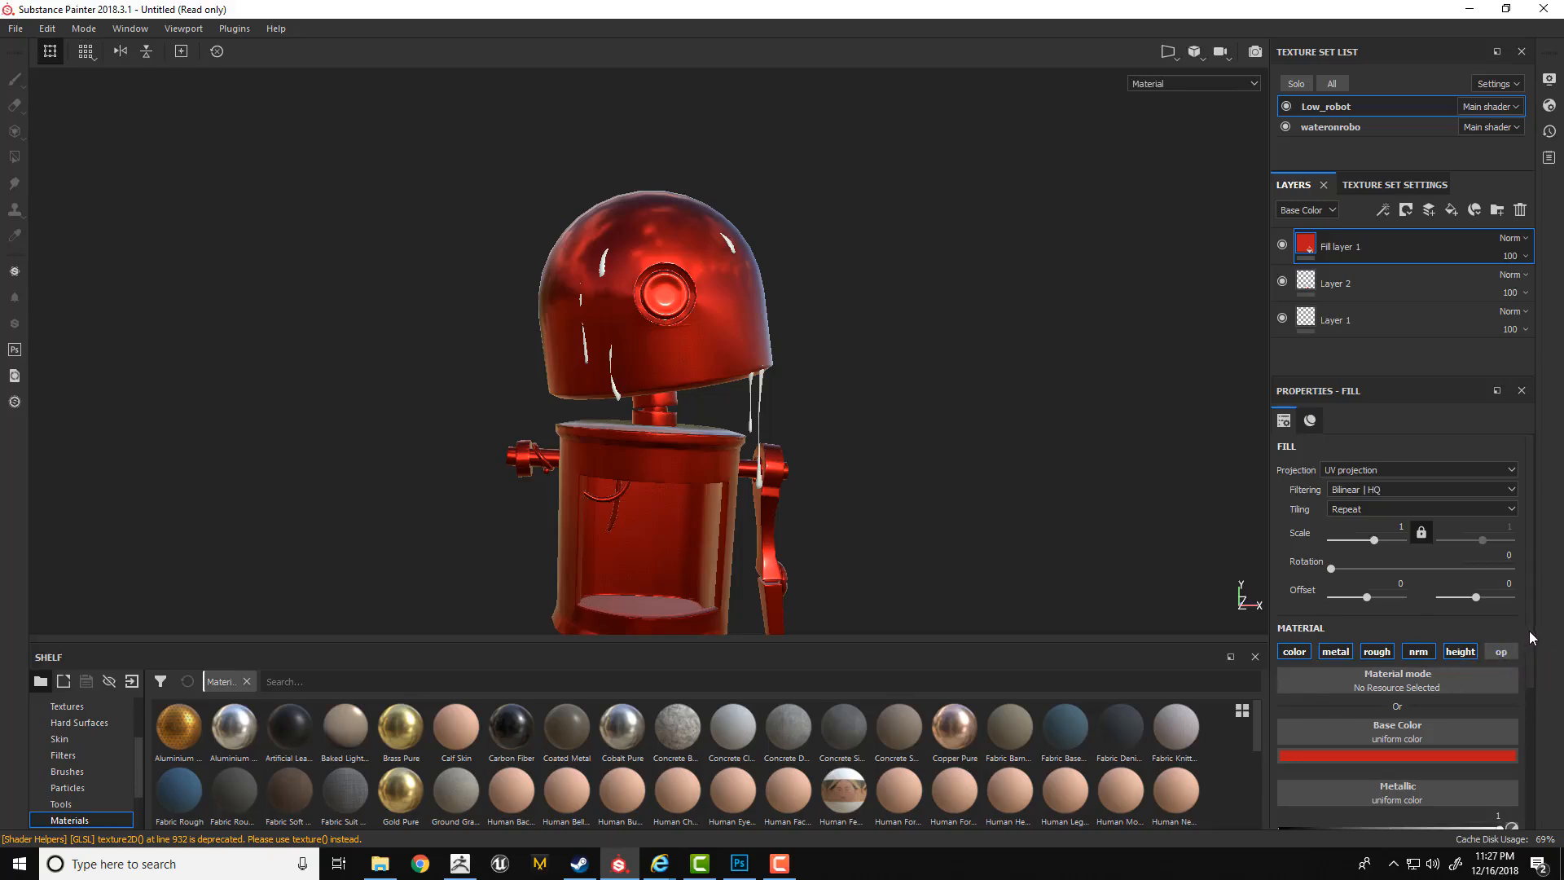
Change the fill layer's base color to bright blue (R 0, G 0.479, B 1) and its roughness to 0.
scroll(1531, 651, "down", 1)
scroll(1531, 672, "down", 3)
left_click(1377, 613)
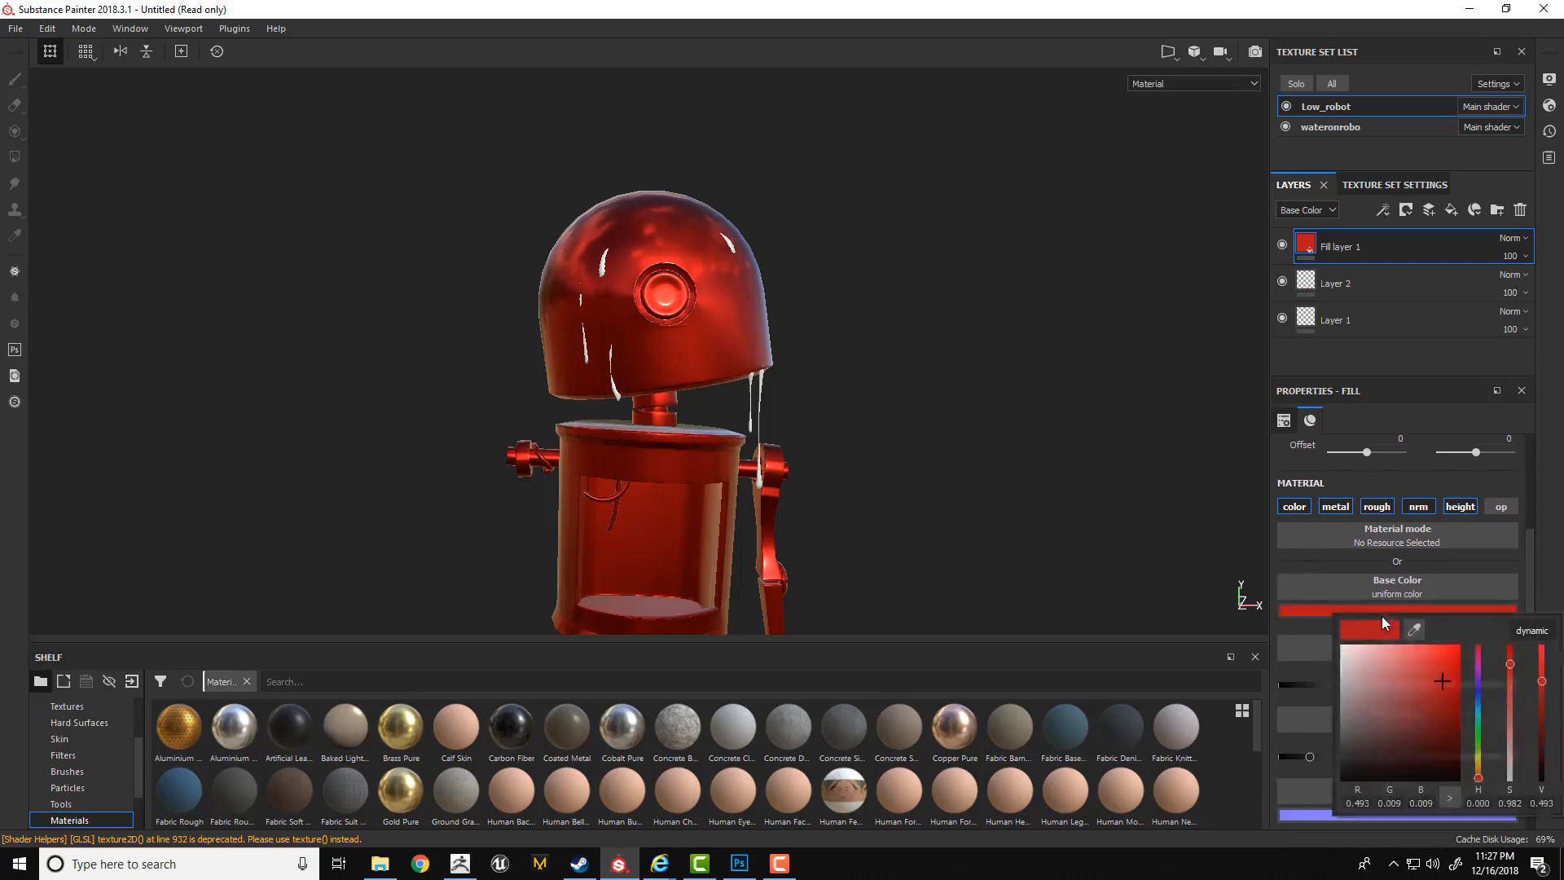
left_click(1476, 695)
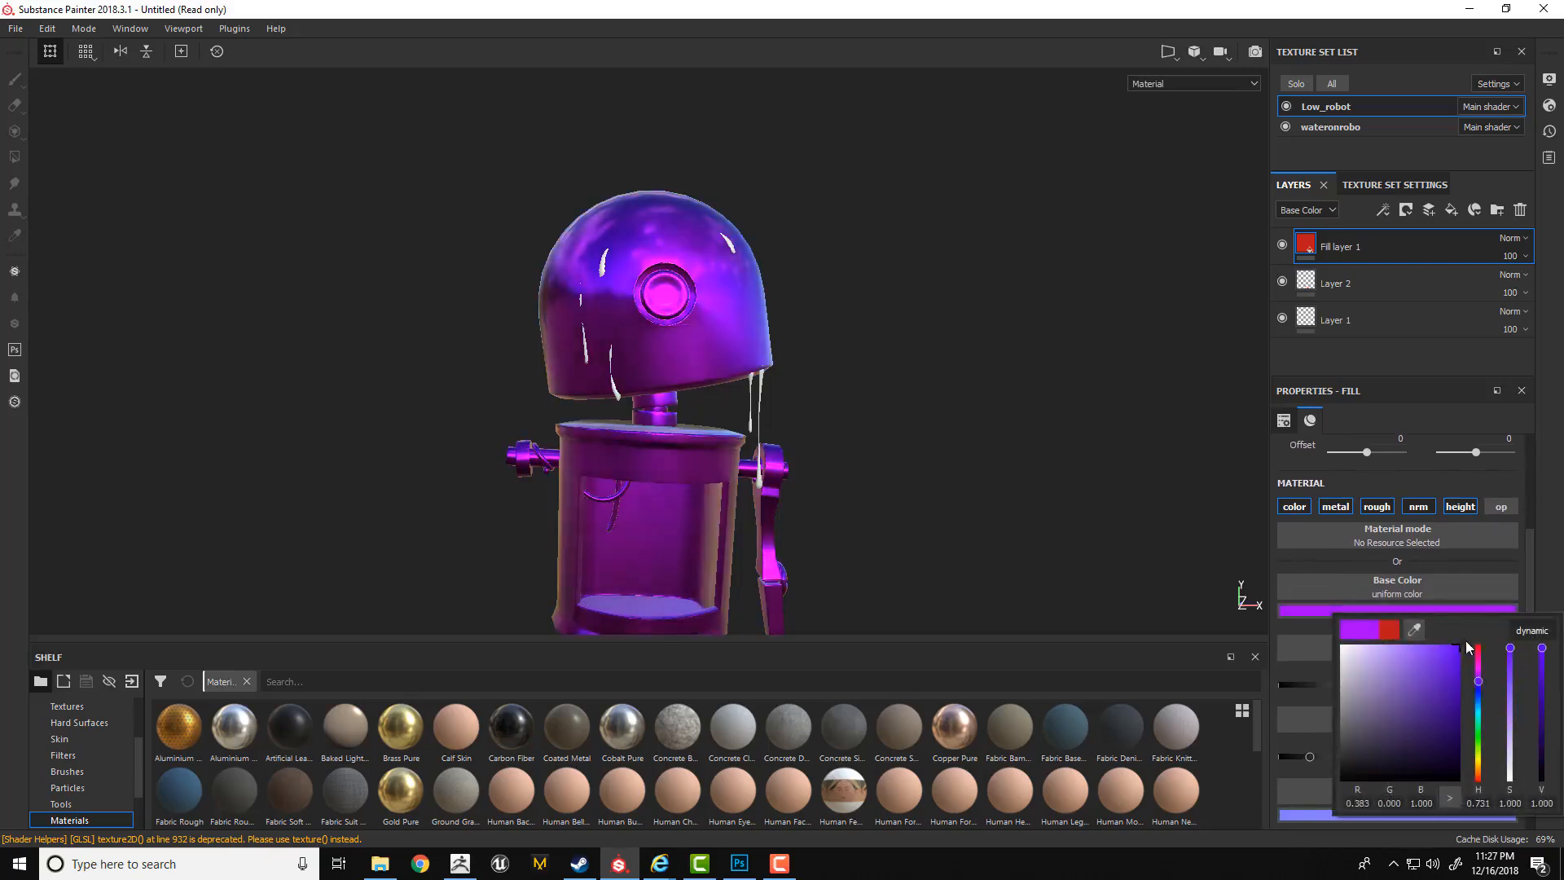
left_click_drag(1478, 696, 1478, 706)
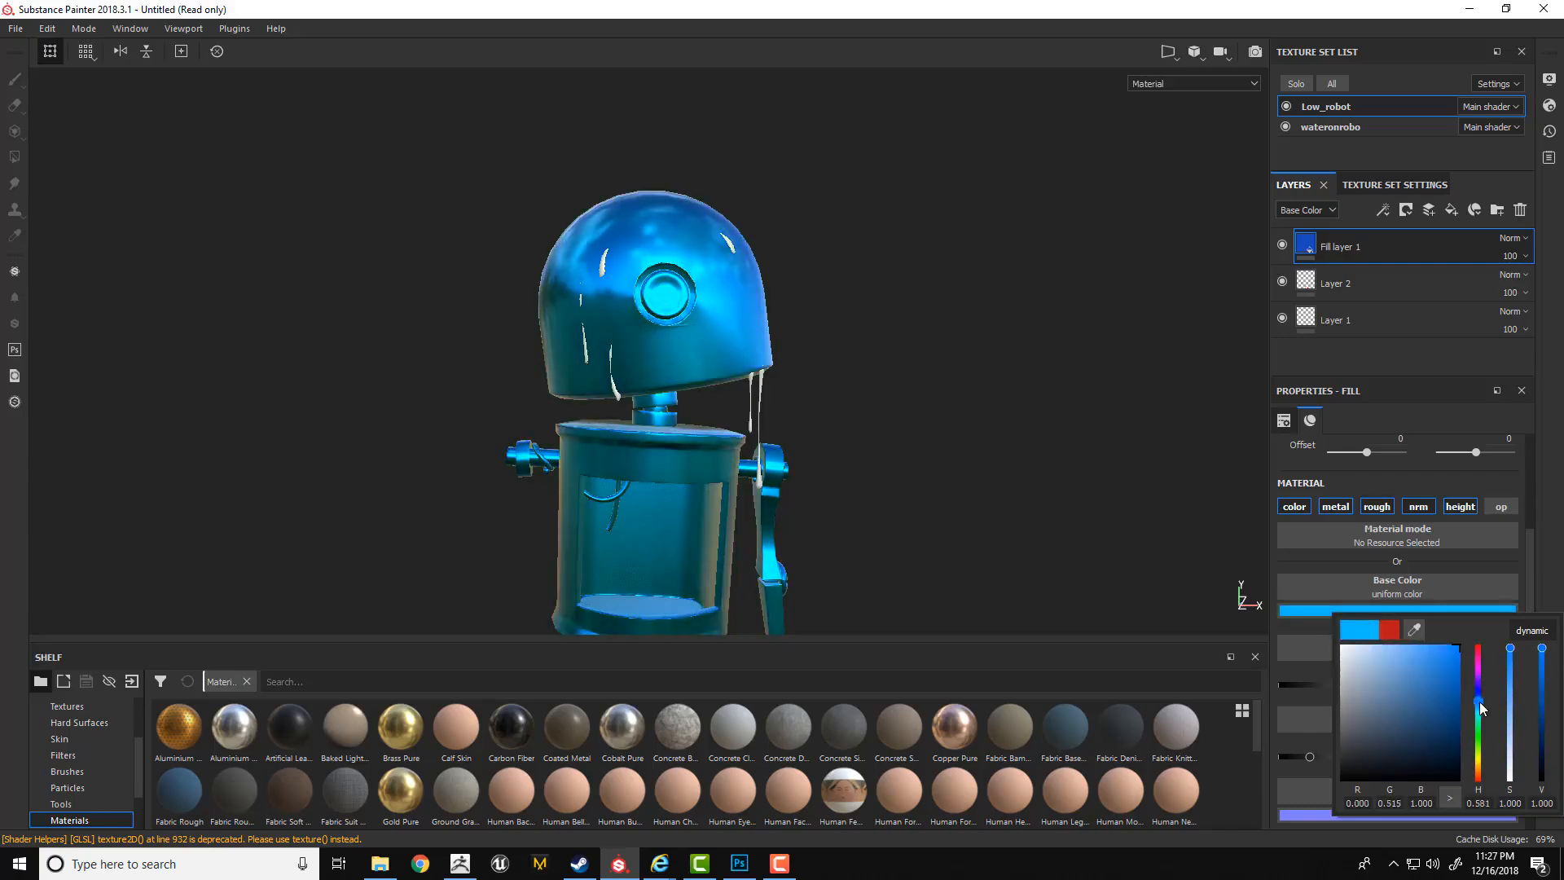
left_click(1547, 543)
left_click_drag(1528, 609, 1528, 634)
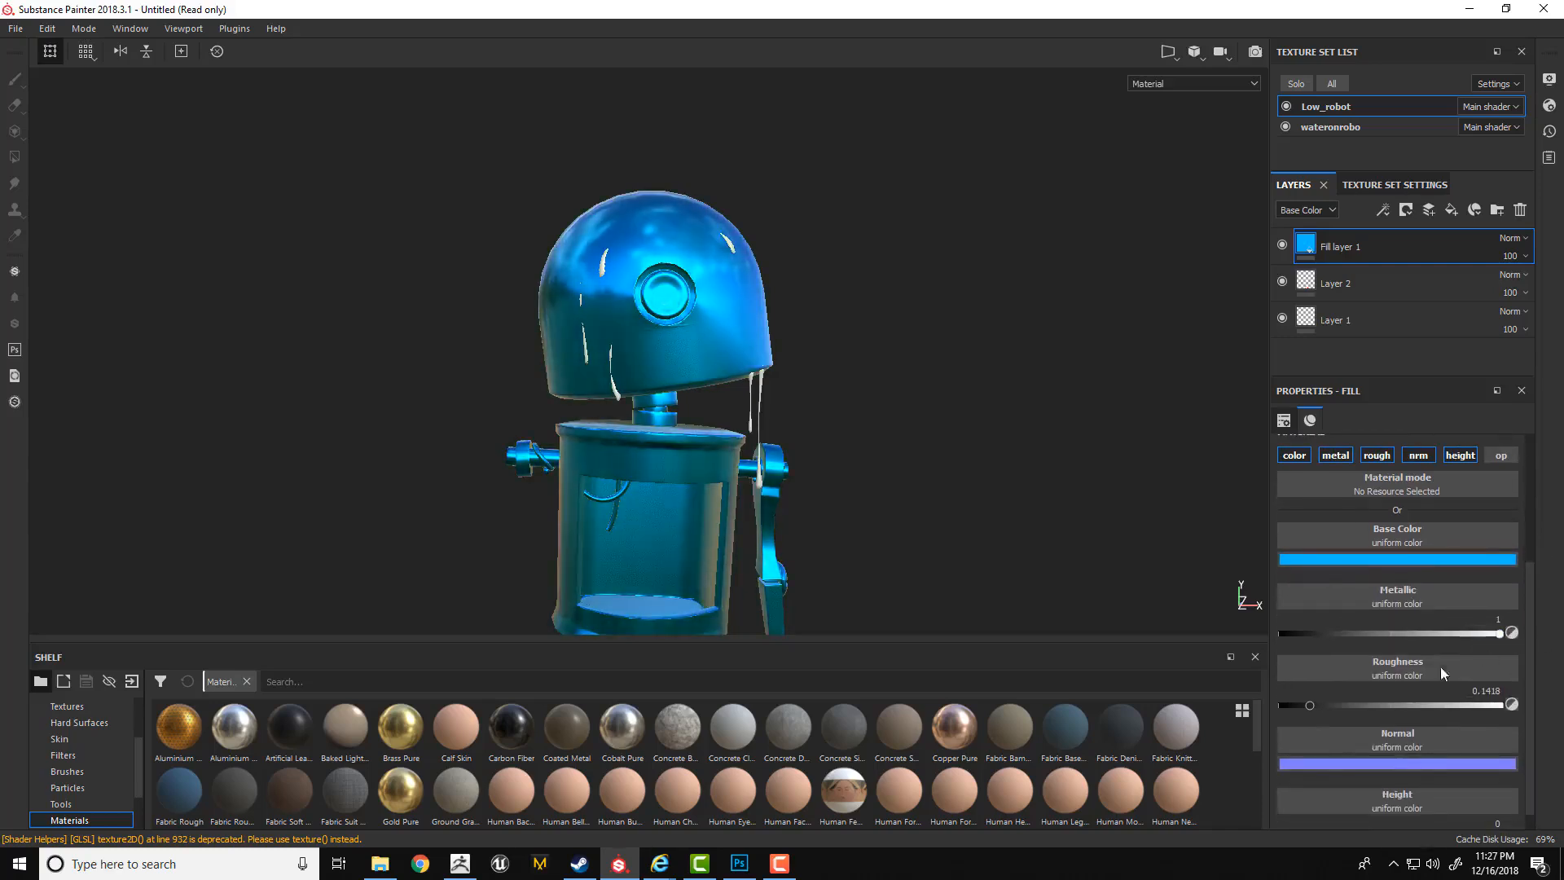
left_click_drag(1320, 707, 1217, 701)
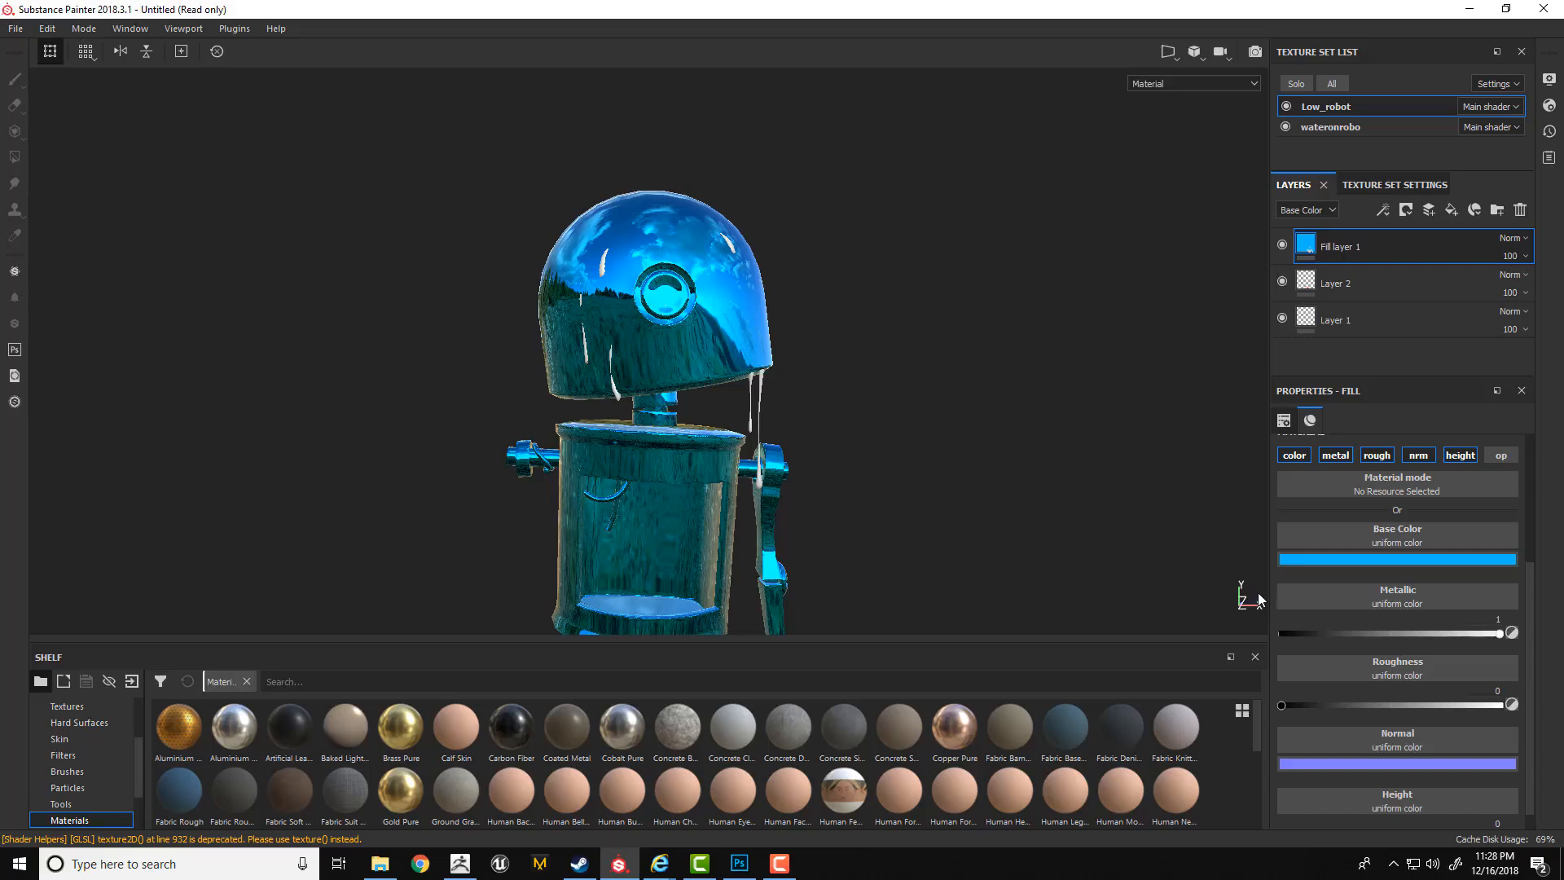
Add a black mask to the fill layer and paint white on it to reveal the blue metal around the robot's eye.
right_click(1335, 250)
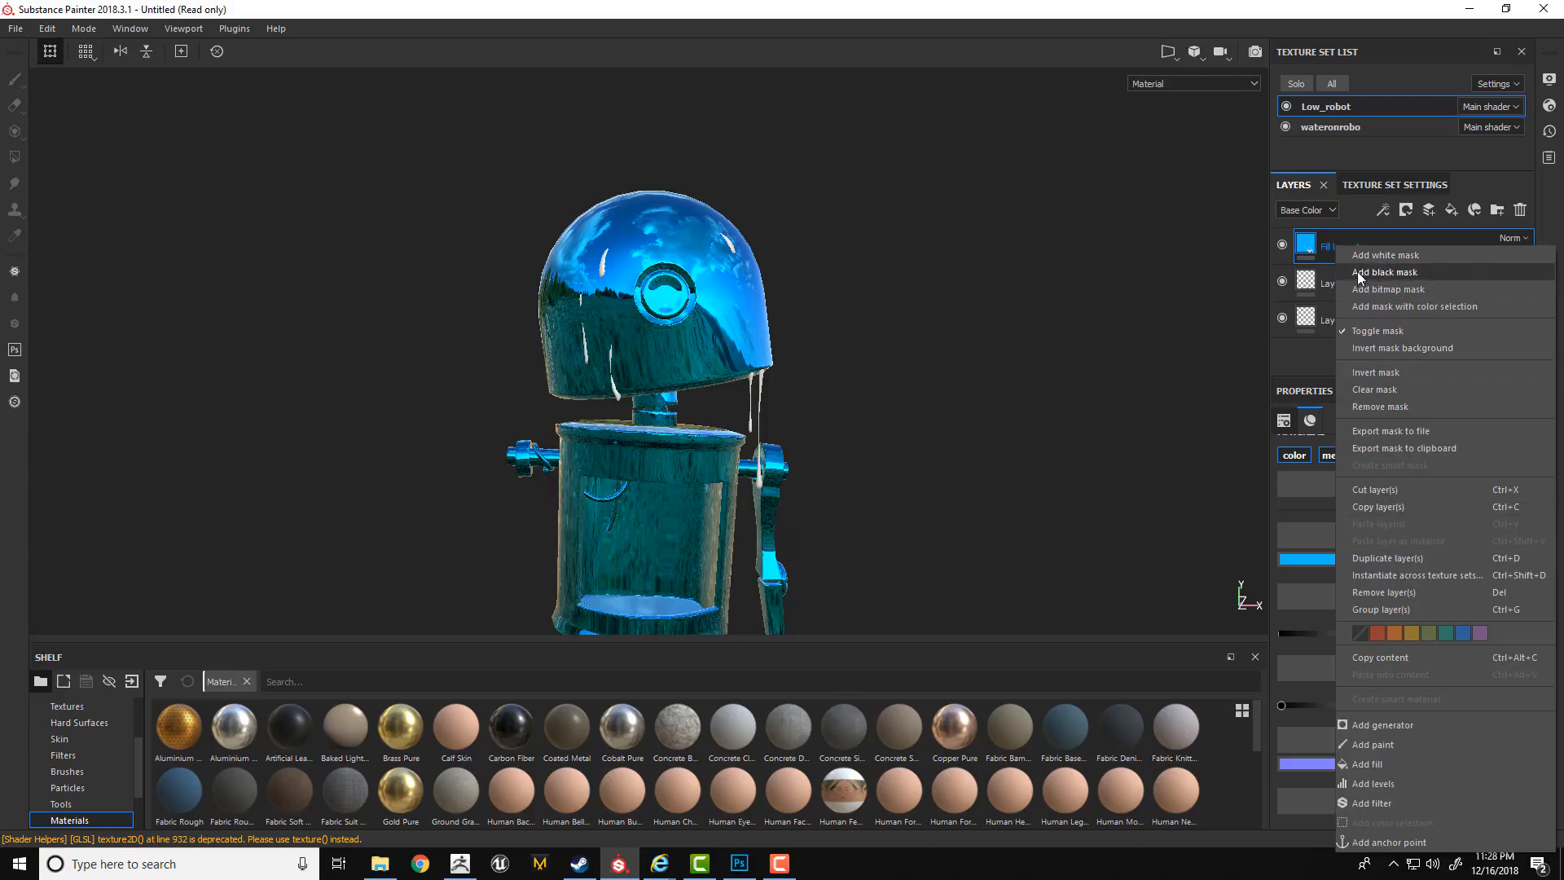
left_click(1400, 272)
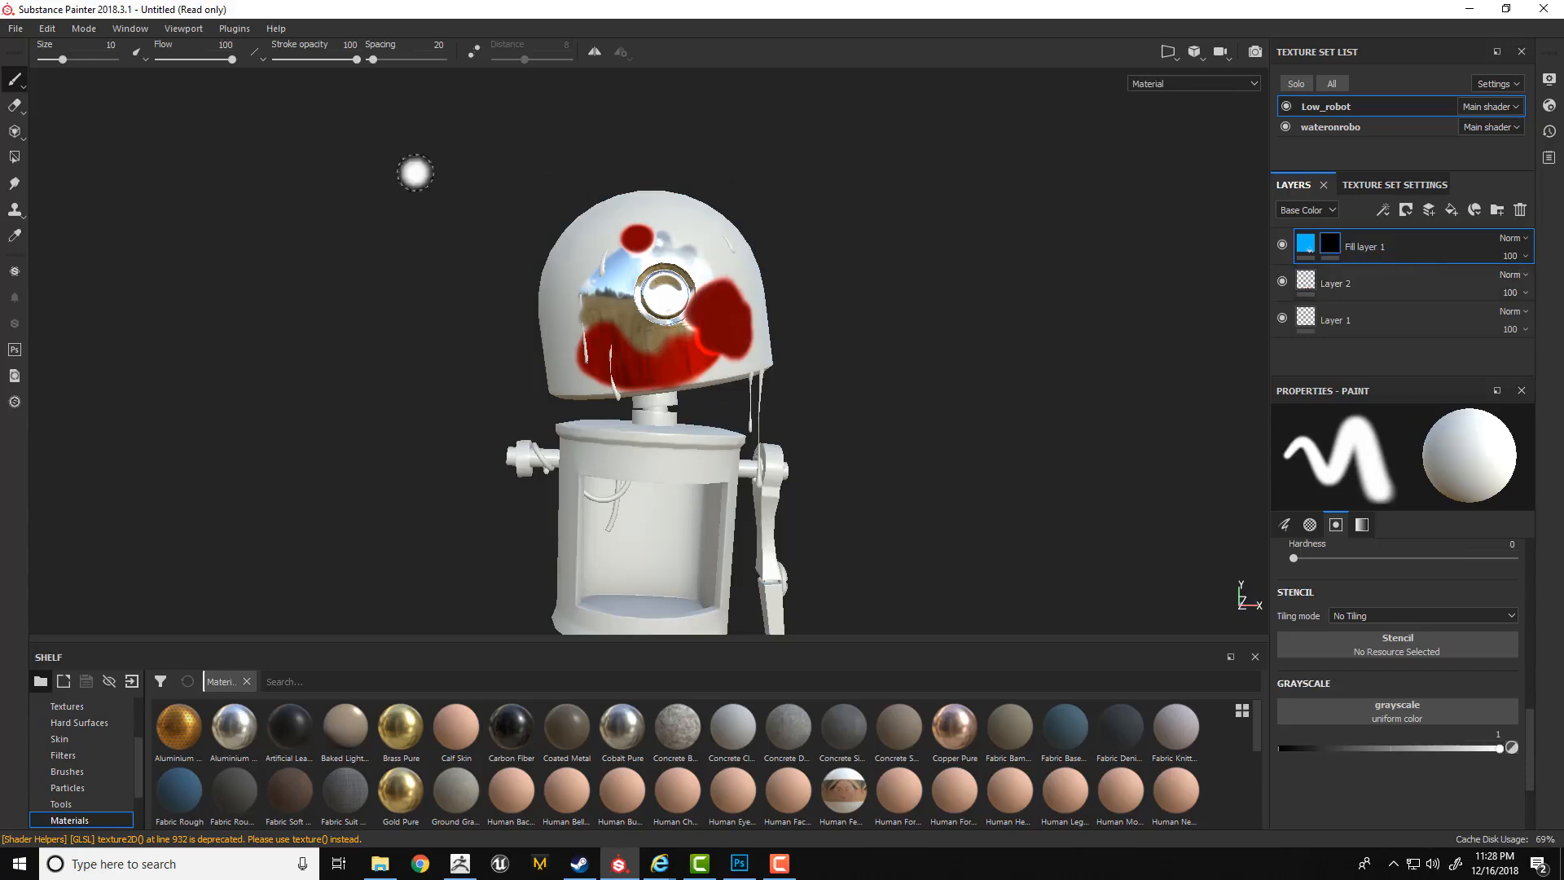
mouse_move(584, 249)
left_mouse_down()
mouse_move(651, 284)
mouse_move(623, 324)
mouse_move(575, 310)
mouse_move(599, 311)
left_mouse_up()
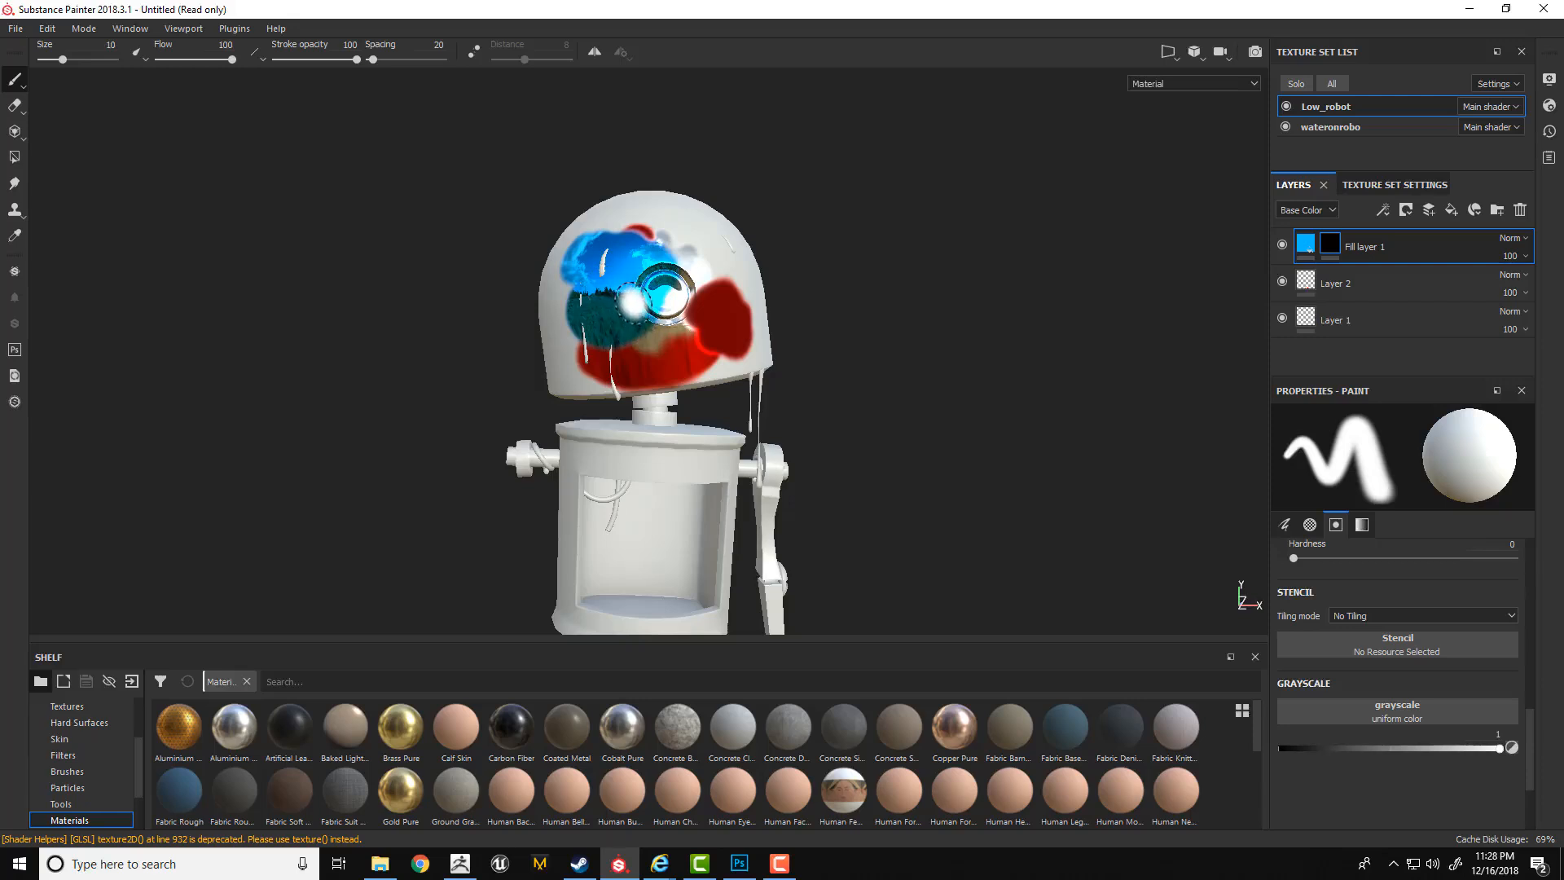
Paint black and white on the fill layer's mask around the robot's eye to hide and reveal the blue metal.
key("x")
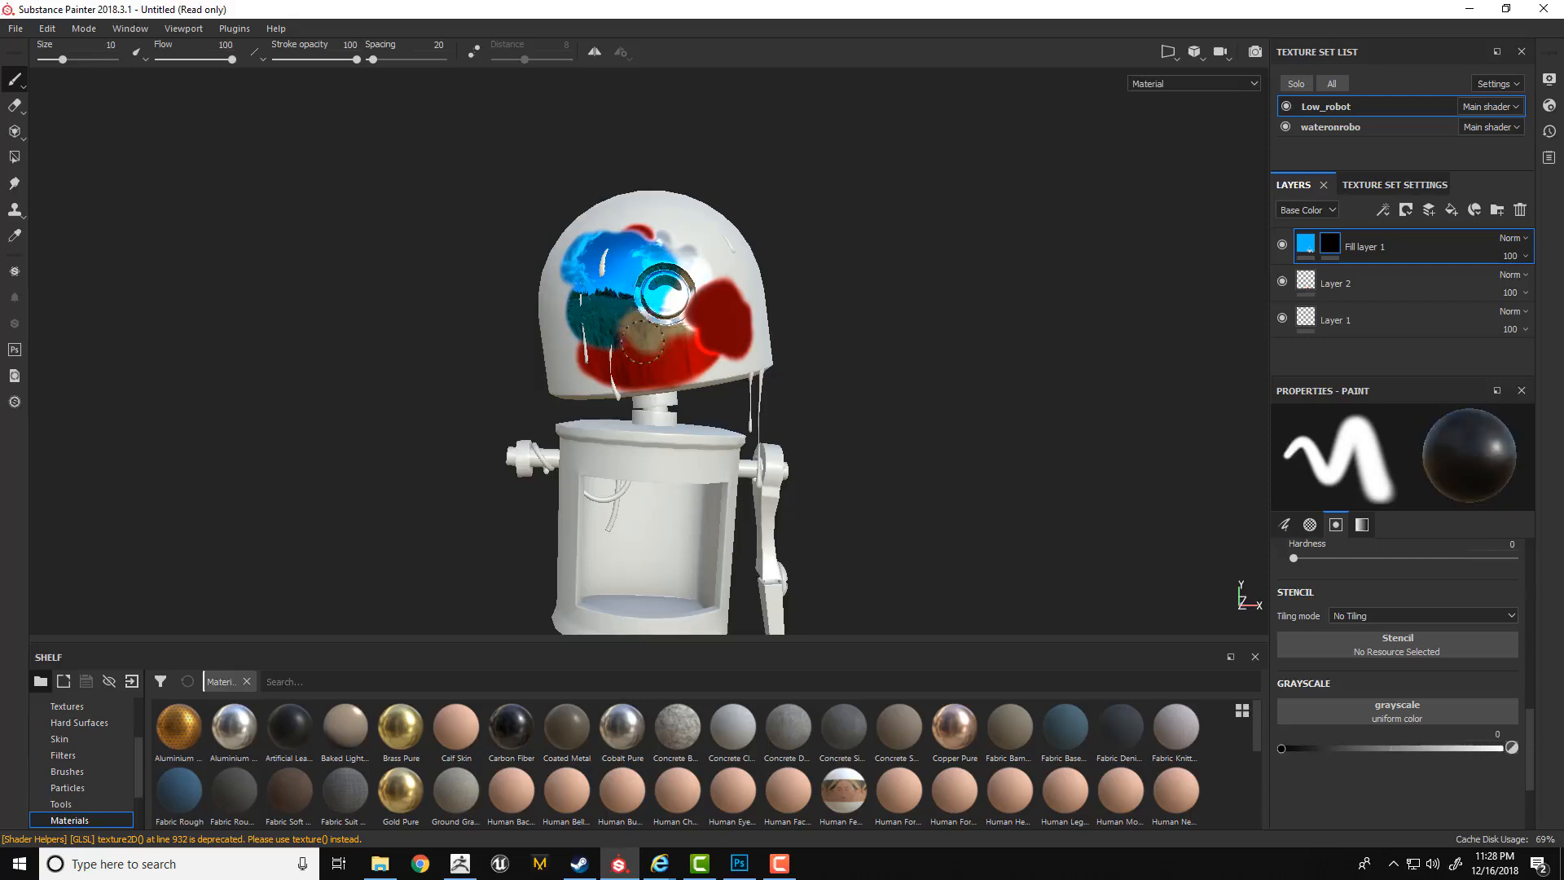
mouse_move(641, 340)
left_mouse_down()
mouse_move(631, 313)
mouse_move(647, 273)
mouse_move(658, 290)
mouse_move(717, 281)
mouse_move(737, 303)
mouse_move(709, 293)
mouse_move(742, 318)
left_mouse_up()
key("x")
key("x")
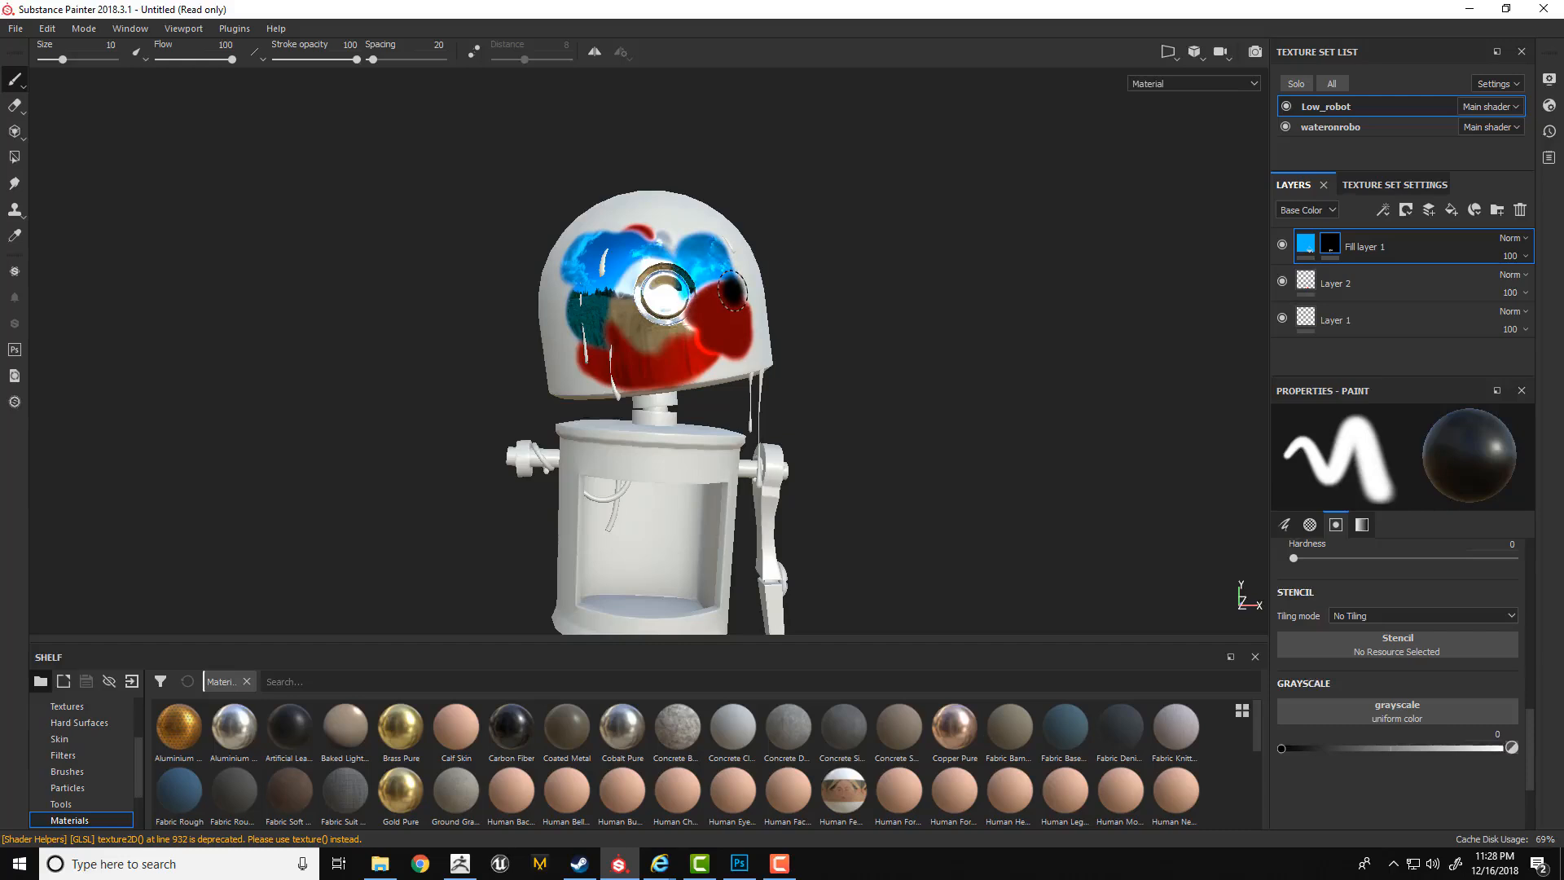
key("x")
key("x")
key("x")
key("x")
key("x")
left_click_drag(735, 291, 720, 301)
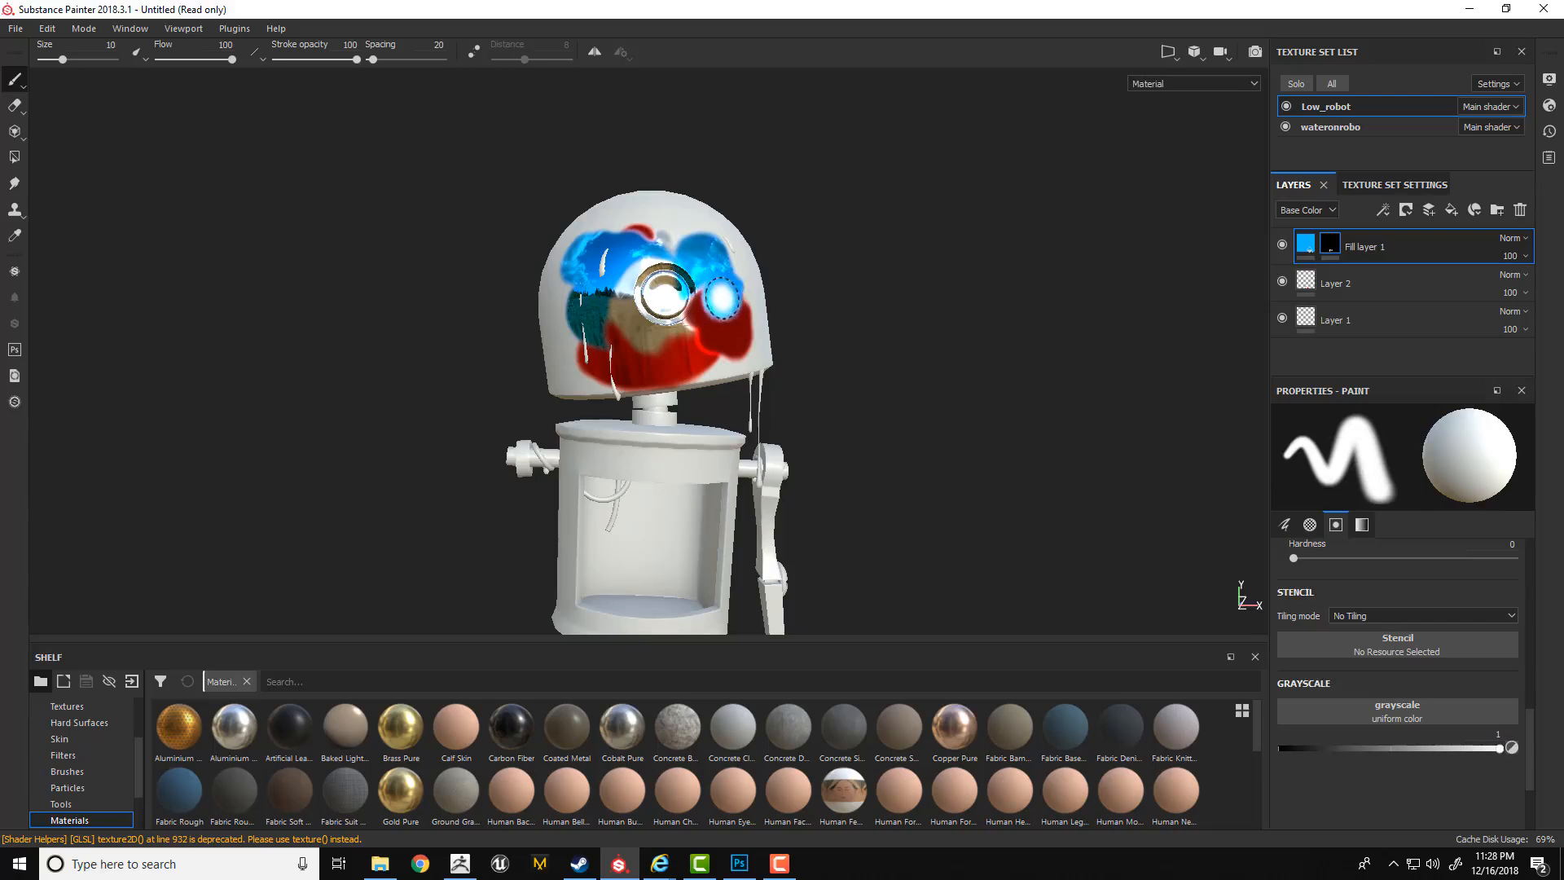
Reselect the fill layer's mask and alternate black and white paint beside the red patch on the side of the head.
left_click_drag(814, 306, 782, 383, "alt")
right_click_drag(782, 383, 806, 419, "alt")
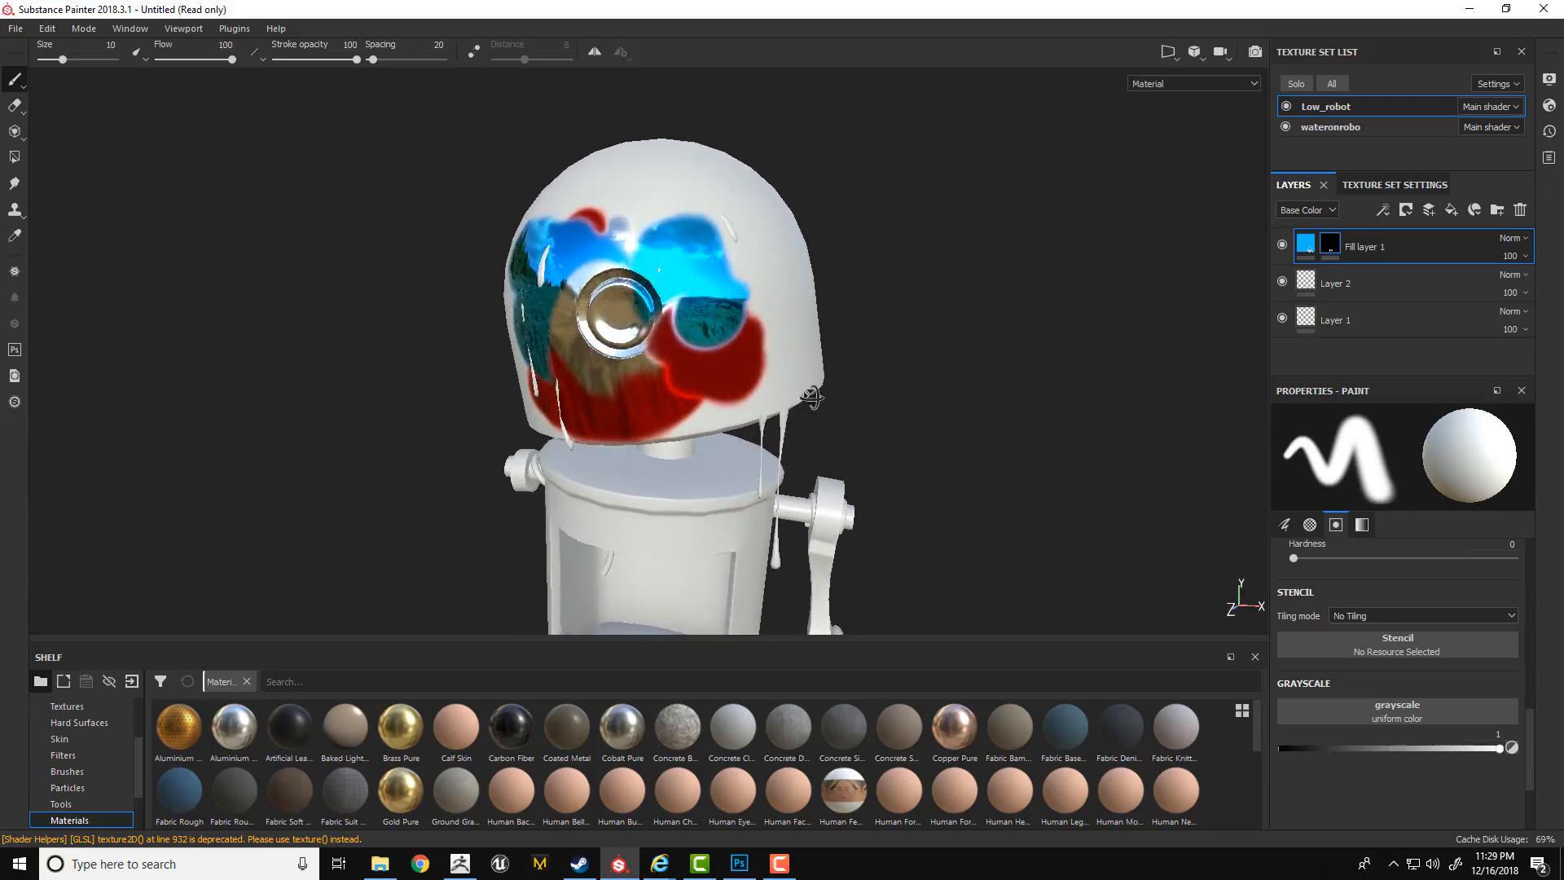
left_click(1304, 244)
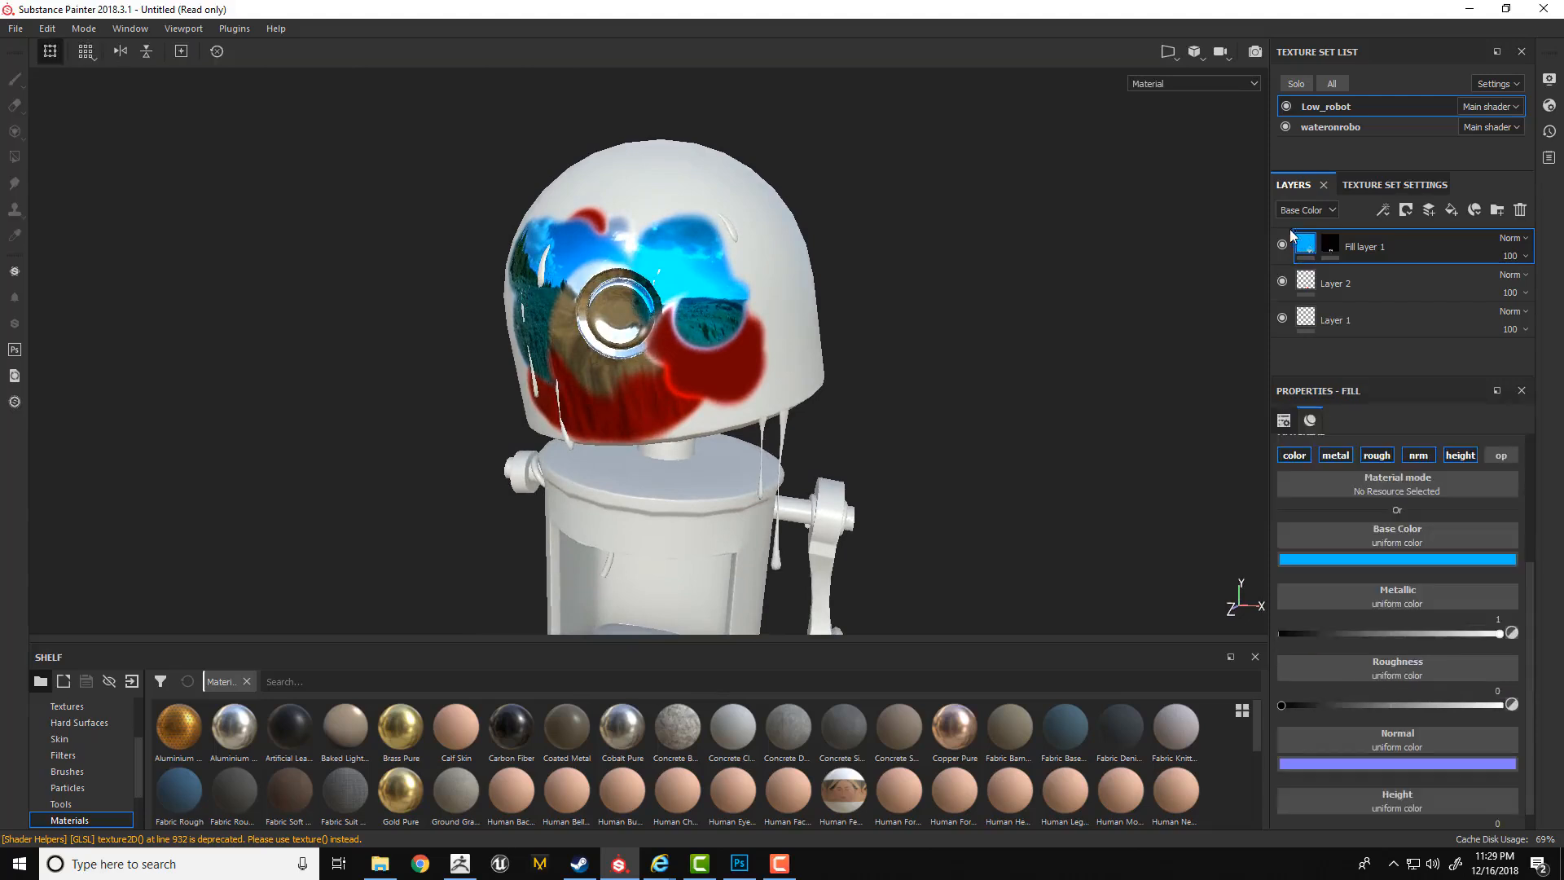
left_click(1334, 245)
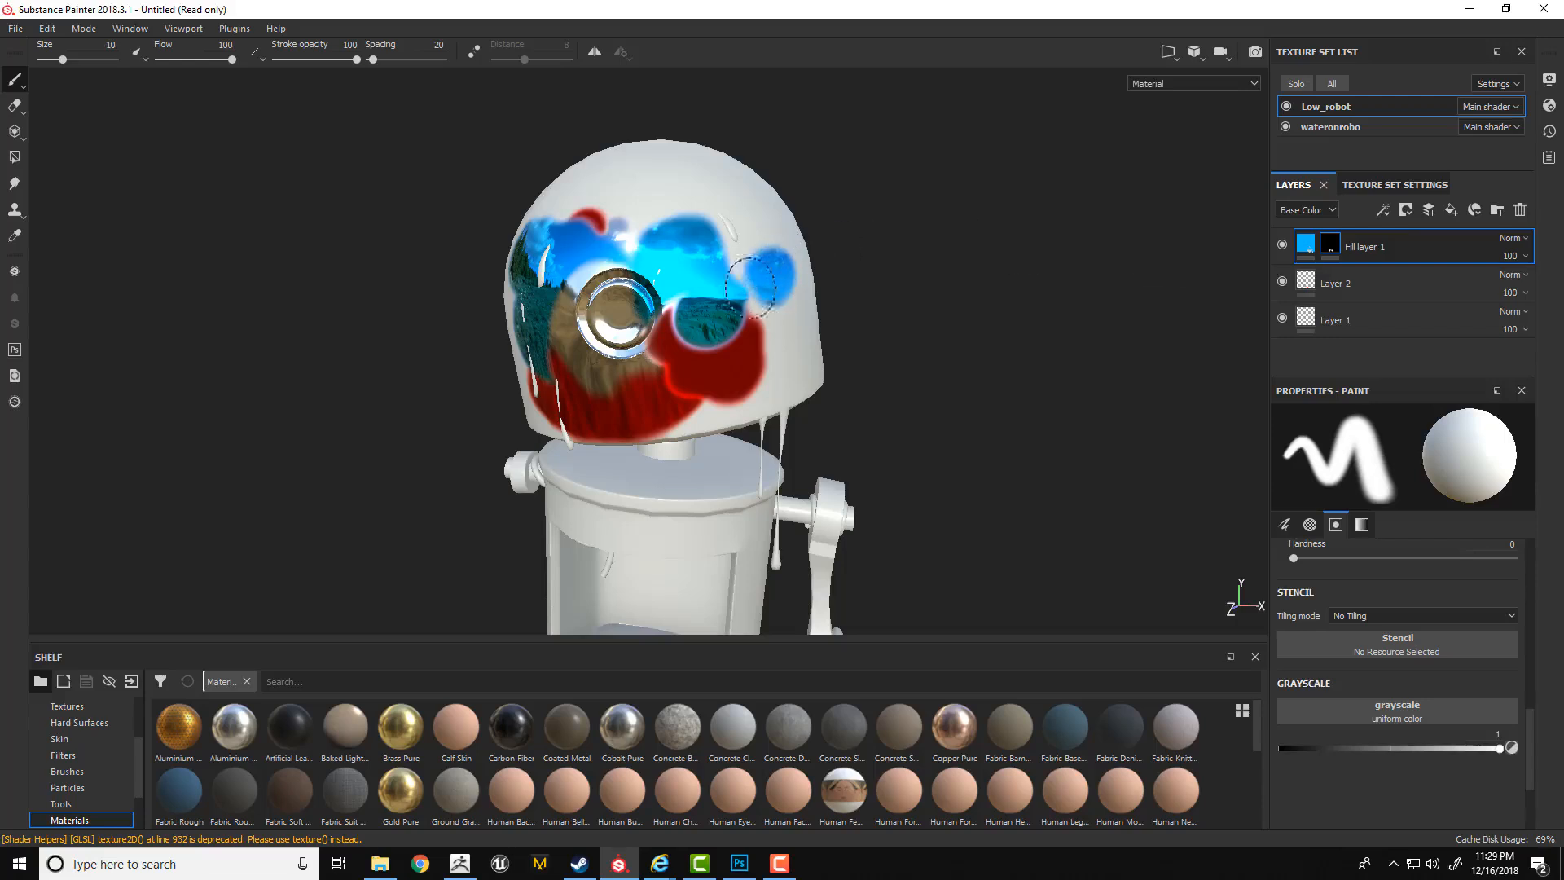
key("x")
mouse_move(765, 307)
left_mouse_down()
mouse_move(745, 327)
mouse_move(768, 344)
mouse_move(754, 330)
left_mouse_up()
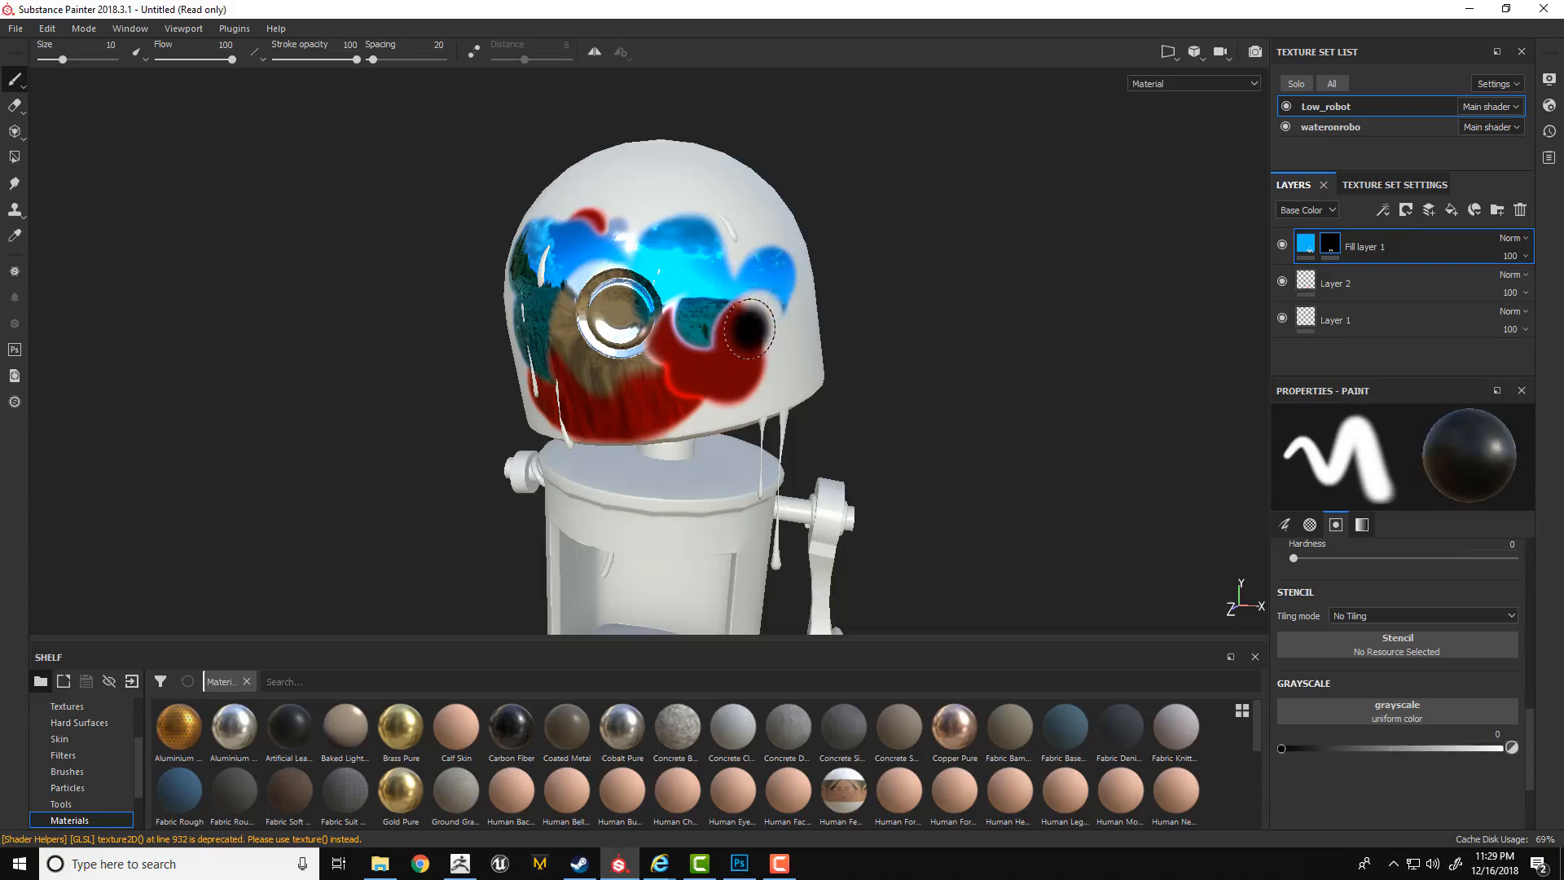
key("x")
mouse_move(749, 334)
left_mouse_down()
mouse_move(733, 359)
mouse_move(765, 338)
mouse_move(733, 301)
mouse_move(745, 317)
mouse_move(764, 307)
left_mouse_up()
key("x")
key("x")
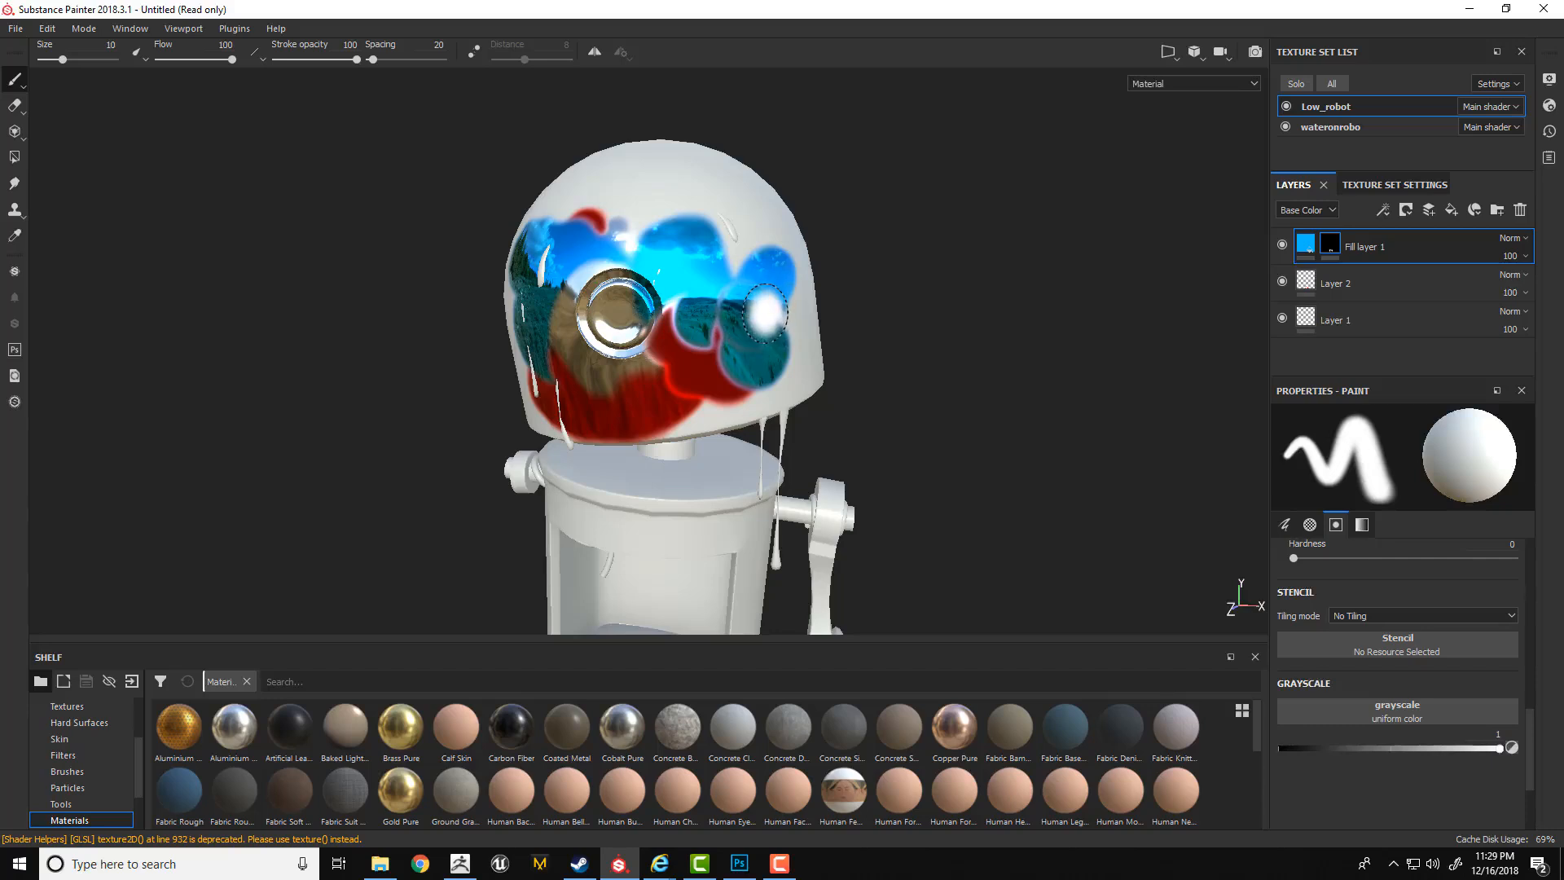
Change the fill layer's base color to bright red and set its roughness to 0.8655.
left_click(1304, 248)
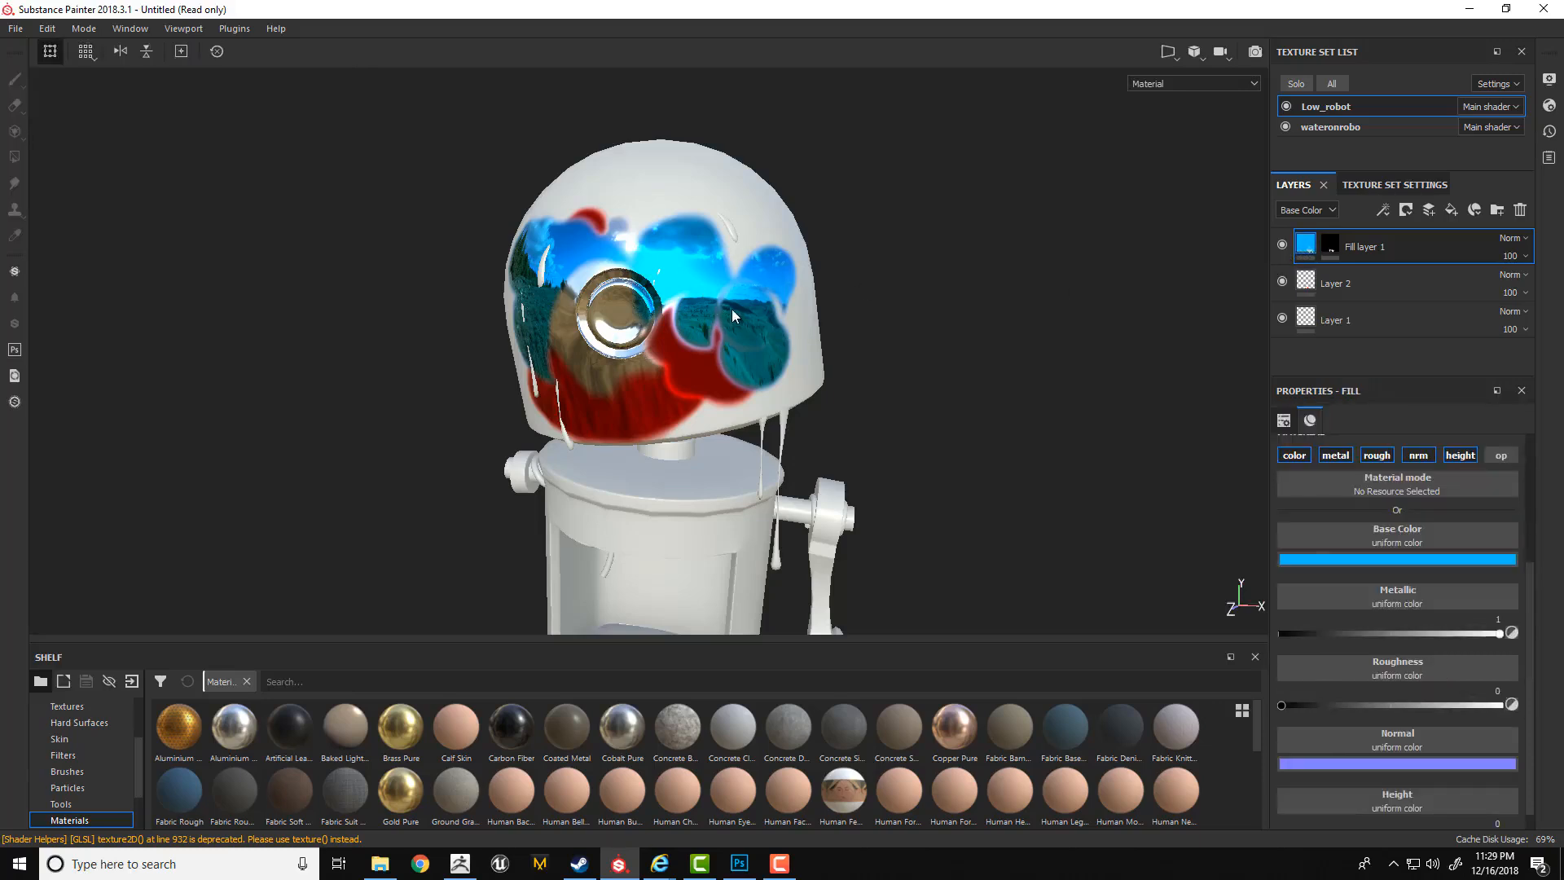
left_click(1324, 559)
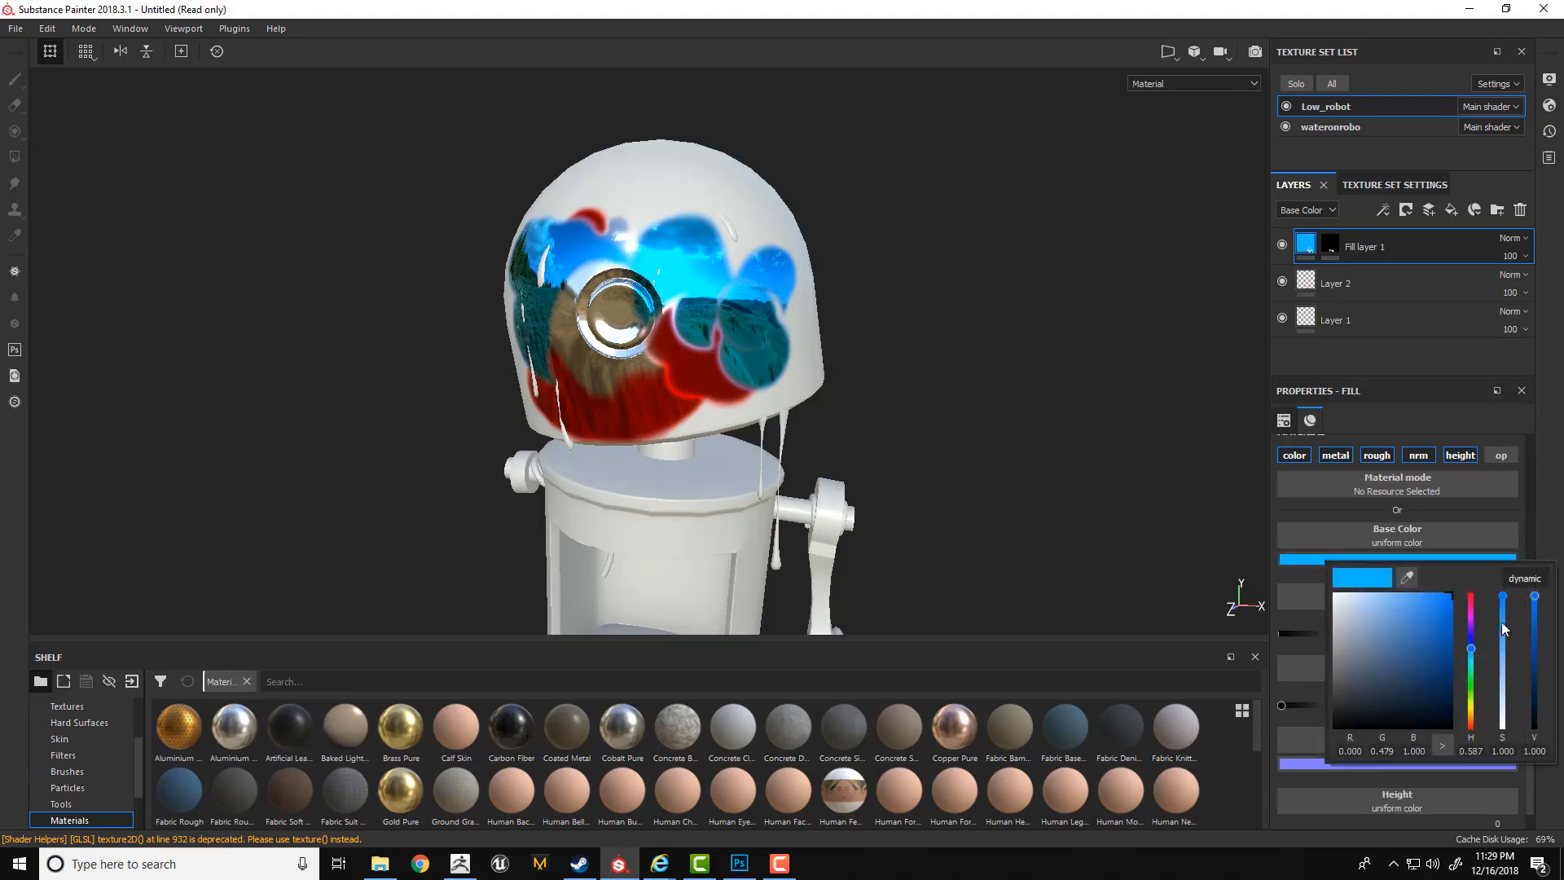
left_click_drag(1470, 647, 1464, 583)
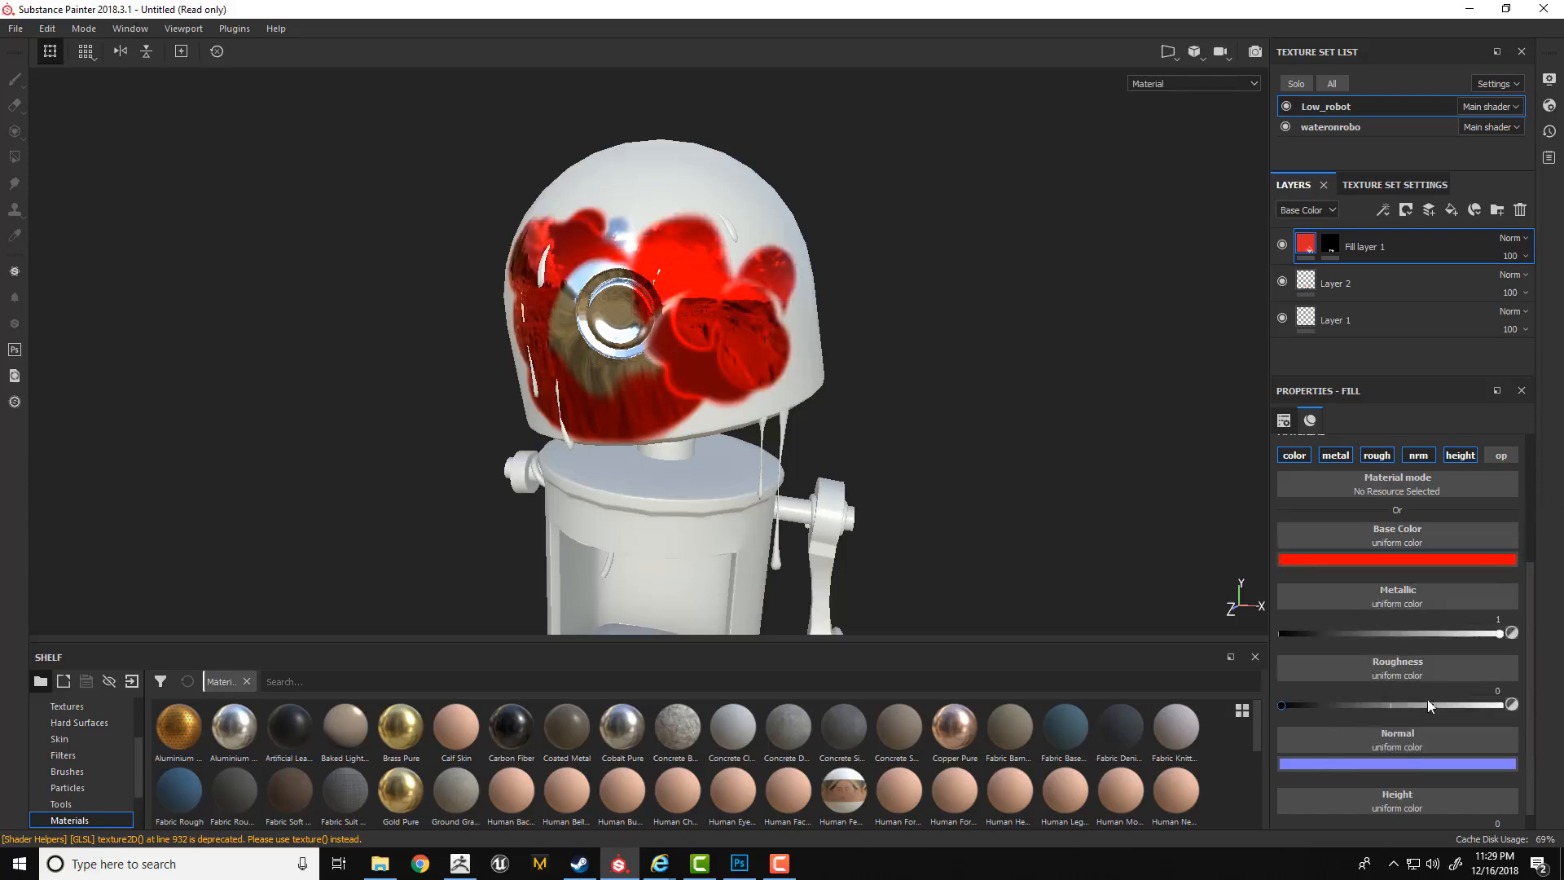
mouse_move(1427, 704)
left_mouse_down()
mouse_move(1468, 701)
mouse_move(1384, 707)
mouse_move(1473, 694)
left_mouse_up()
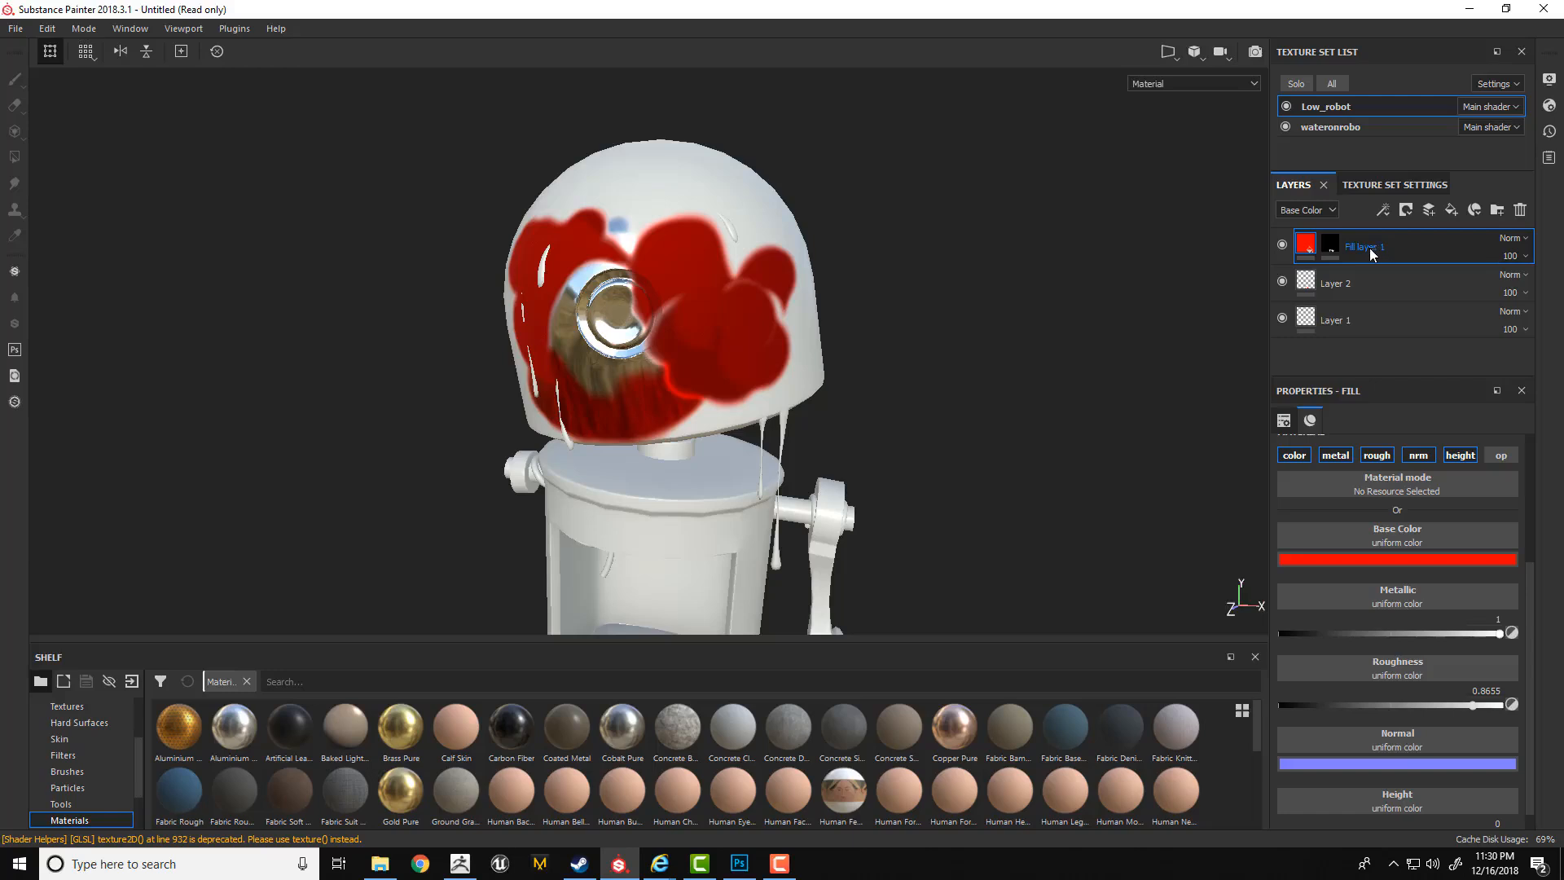
Delete the masked fill layer and Layer 2, and add a new fill layer above Layer 1.
key("Delete")
key("Delete")
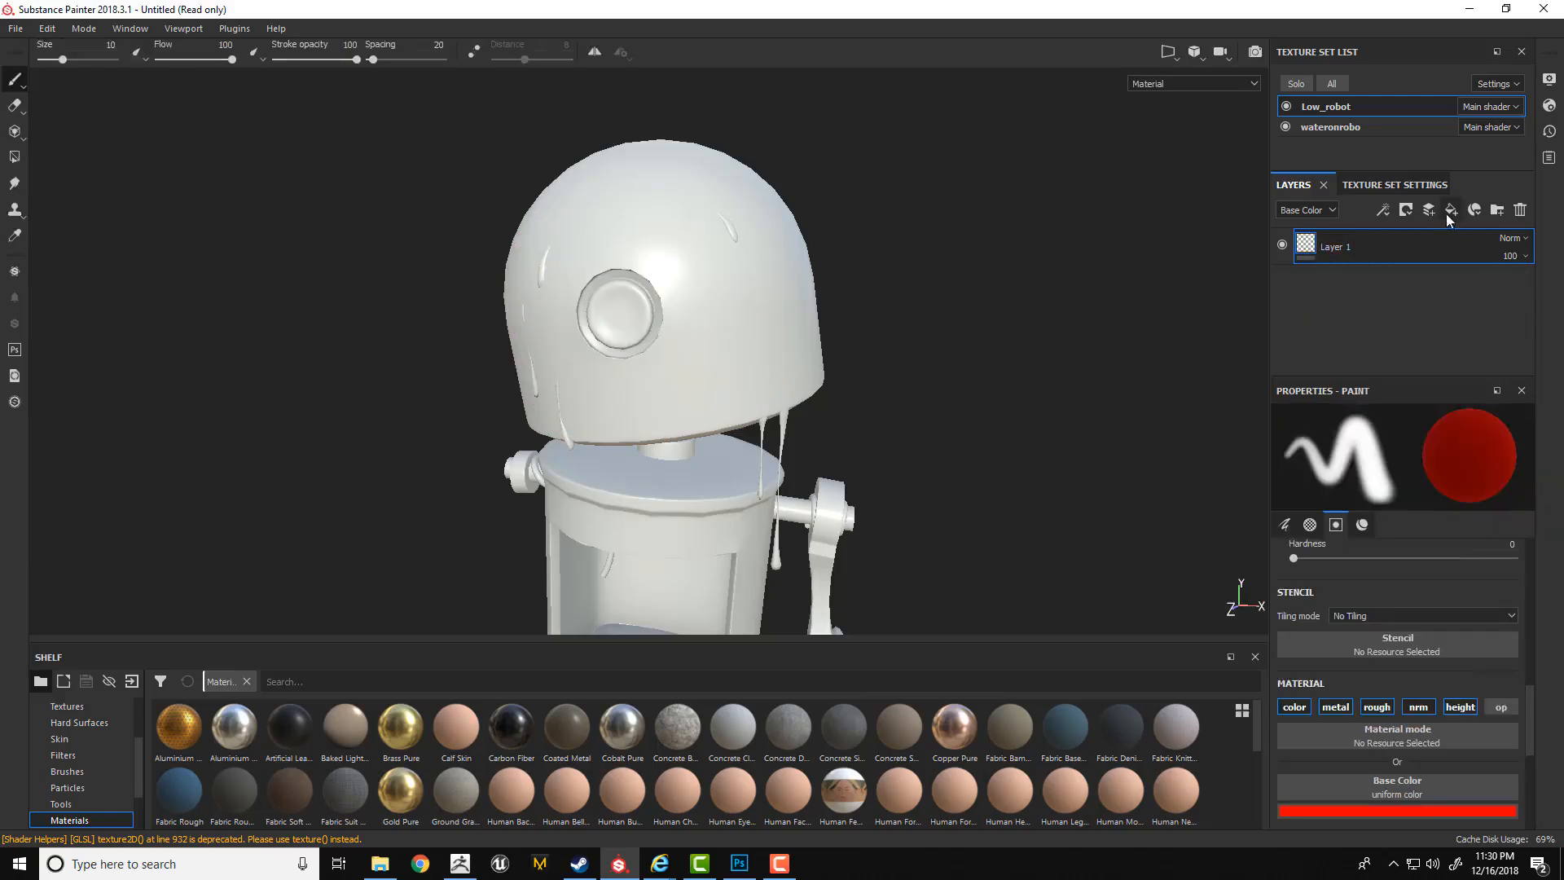
left_click(1451, 210)
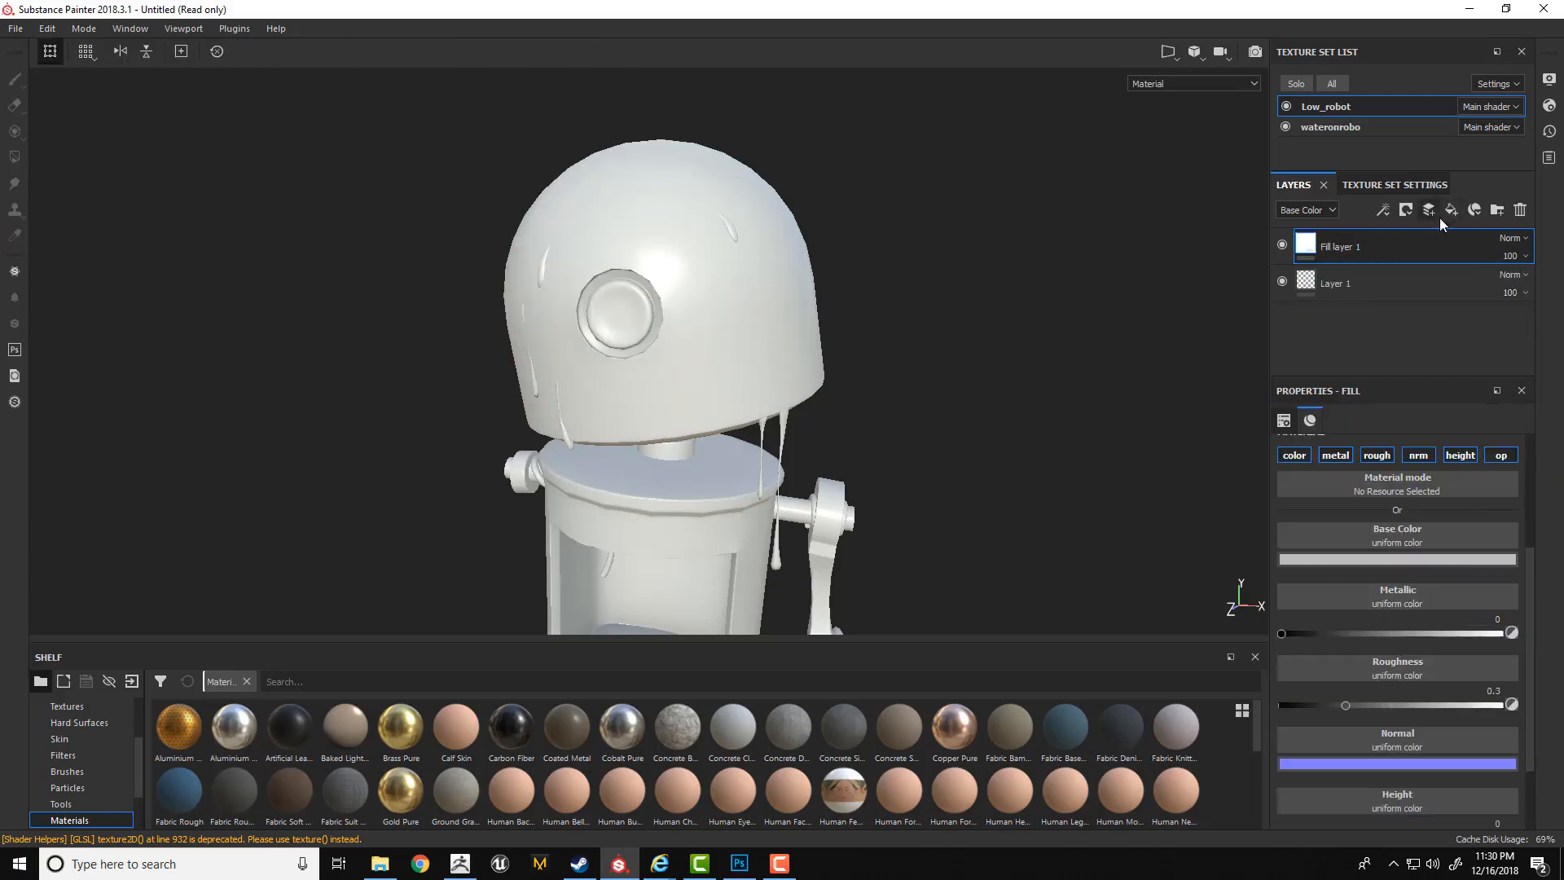
Give the new fill layer an orange color tag, and add and delete a second fill layer above it.
right_click(1306, 247)
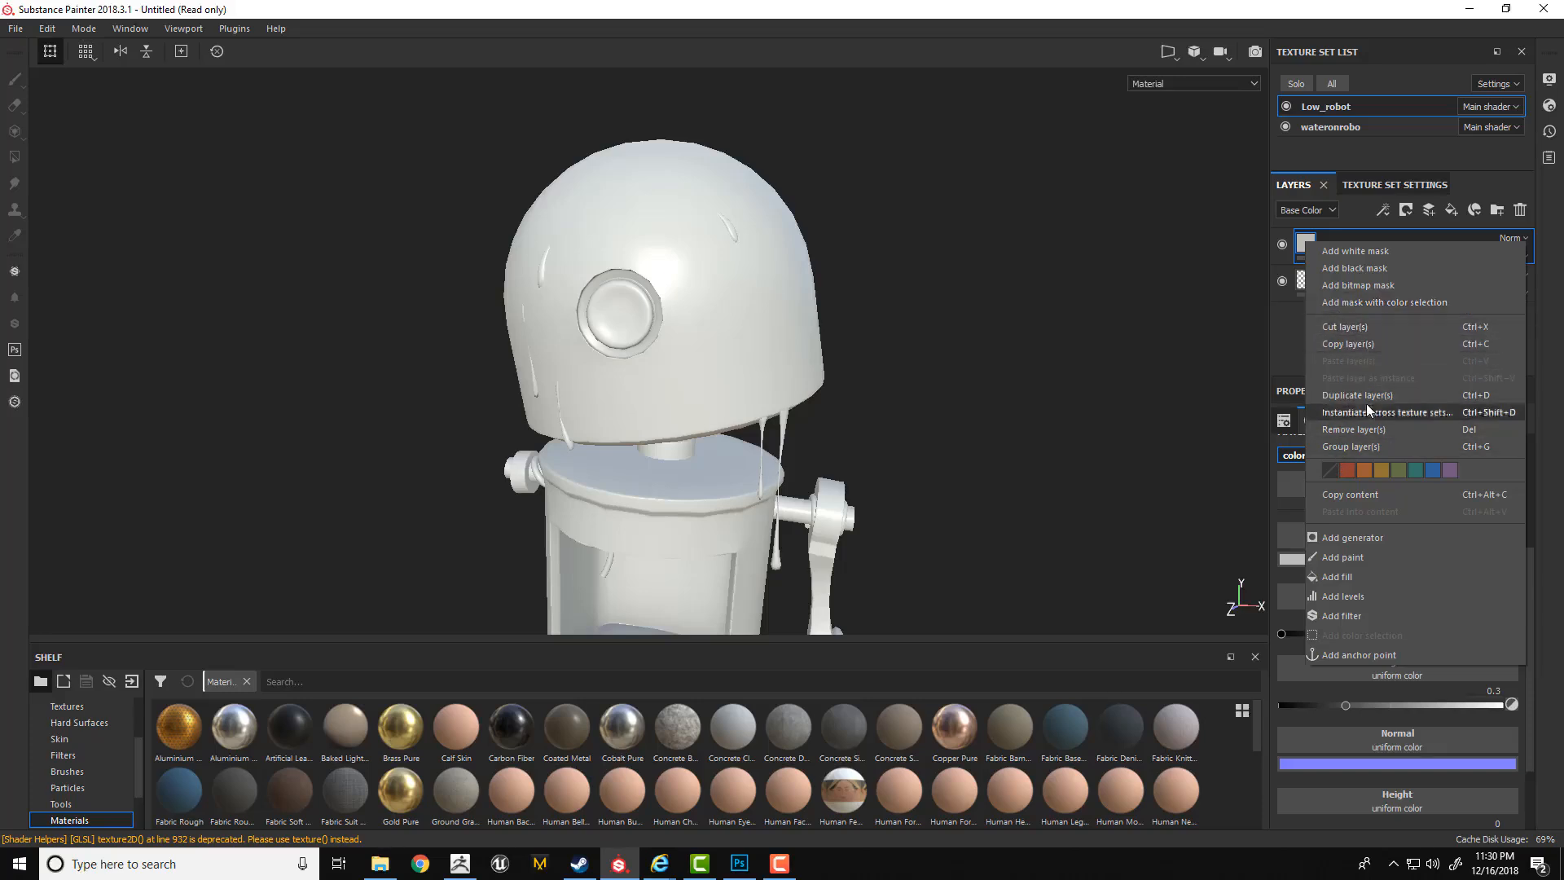
left_click(1365, 470)
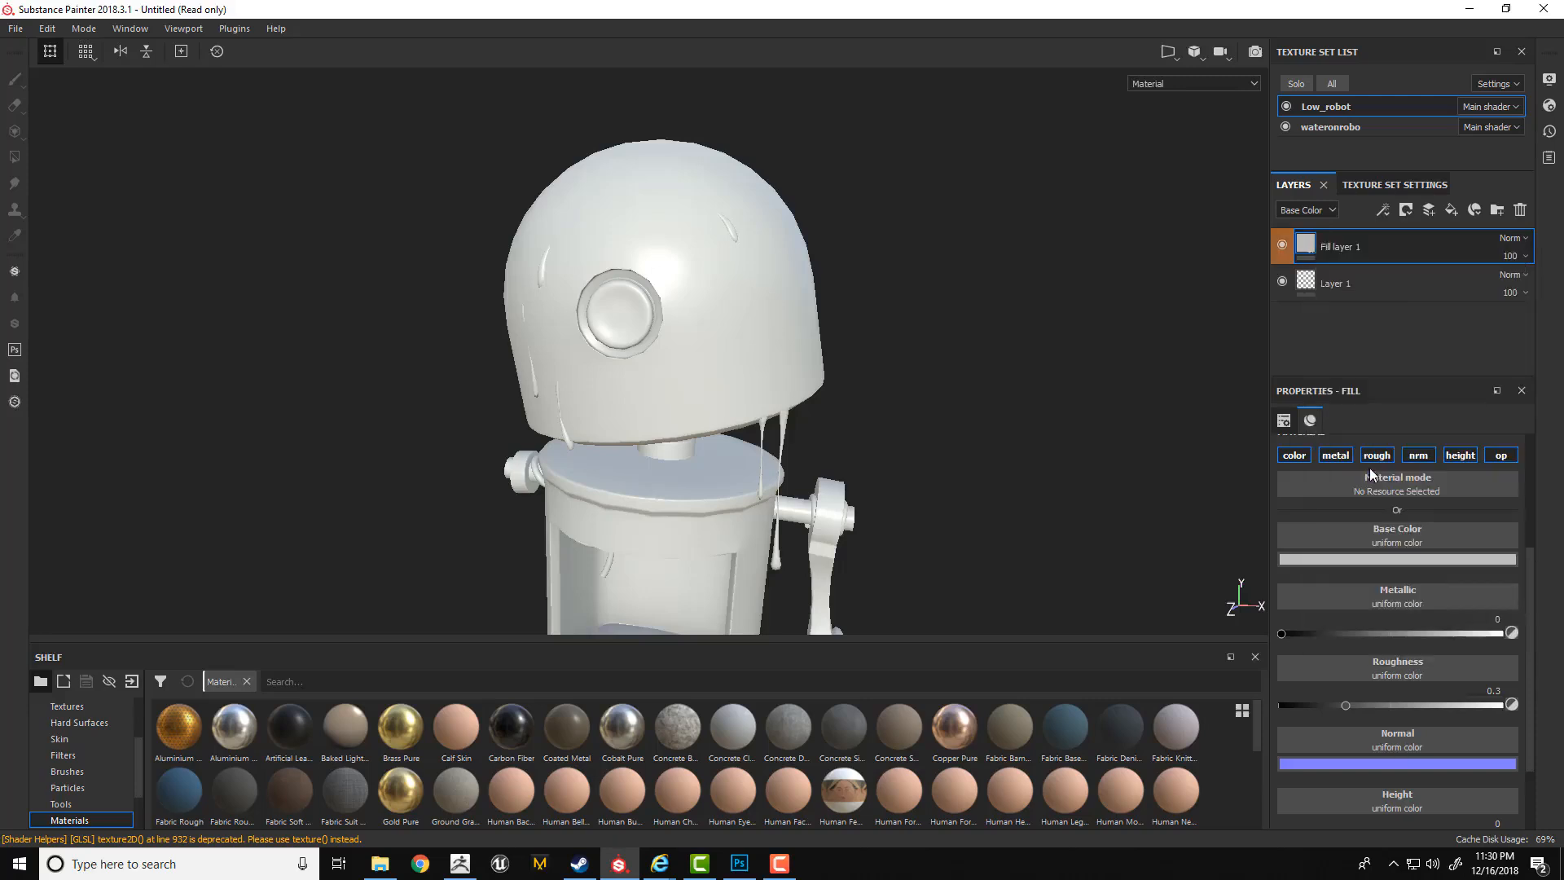
left_click(1451, 210)
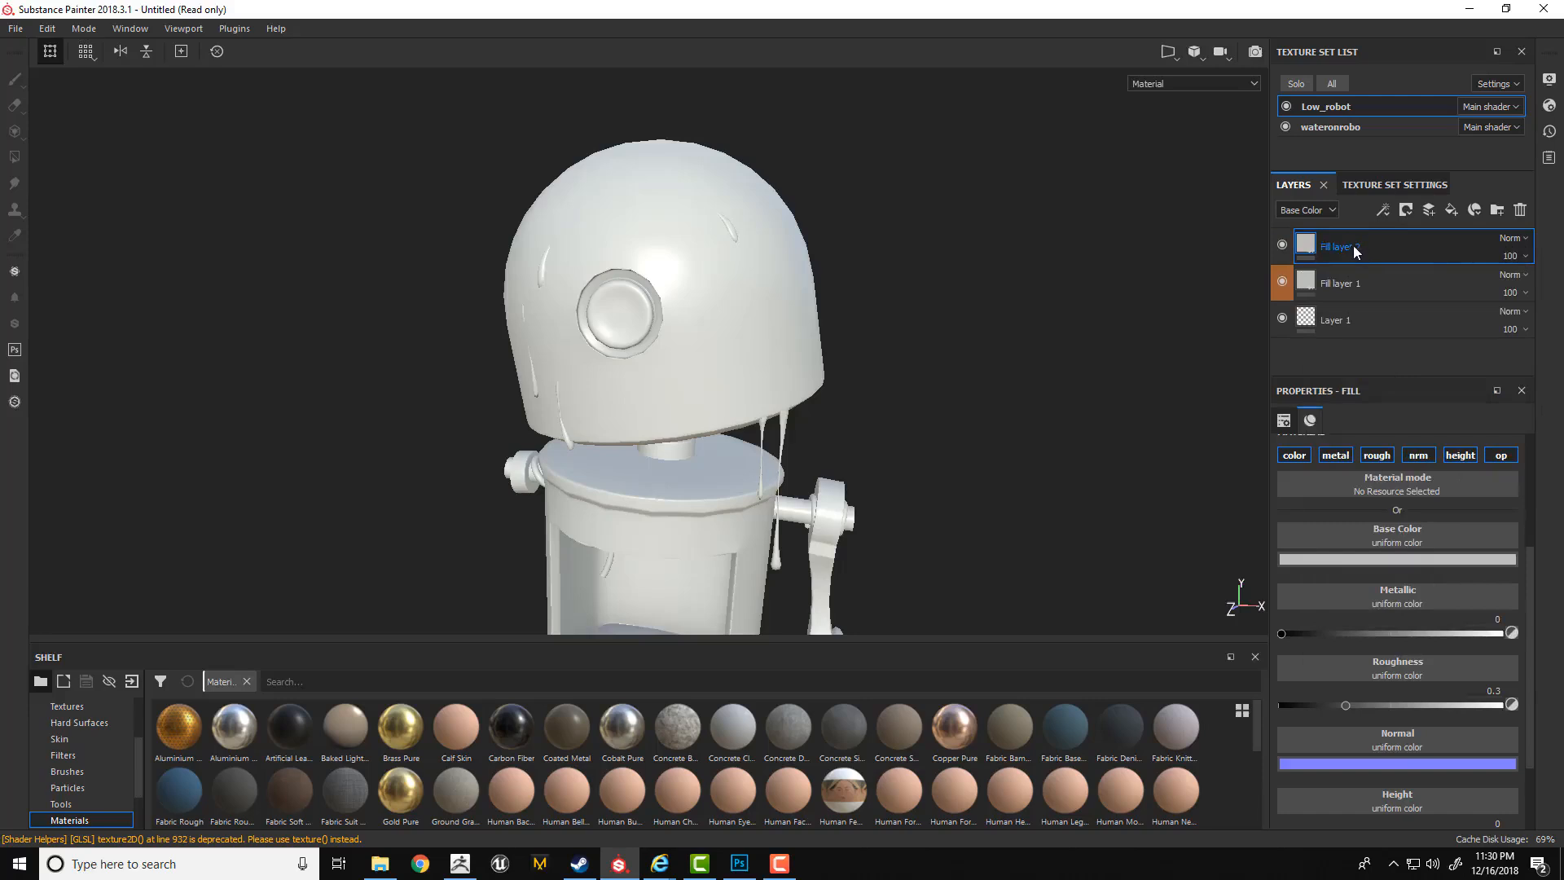
key("Delete")
Review the effects available for the fill layer's content and add a black mask to the layer.
right_click(1342, 247)
left_click(1301, 242)
right_click(1304, 246)
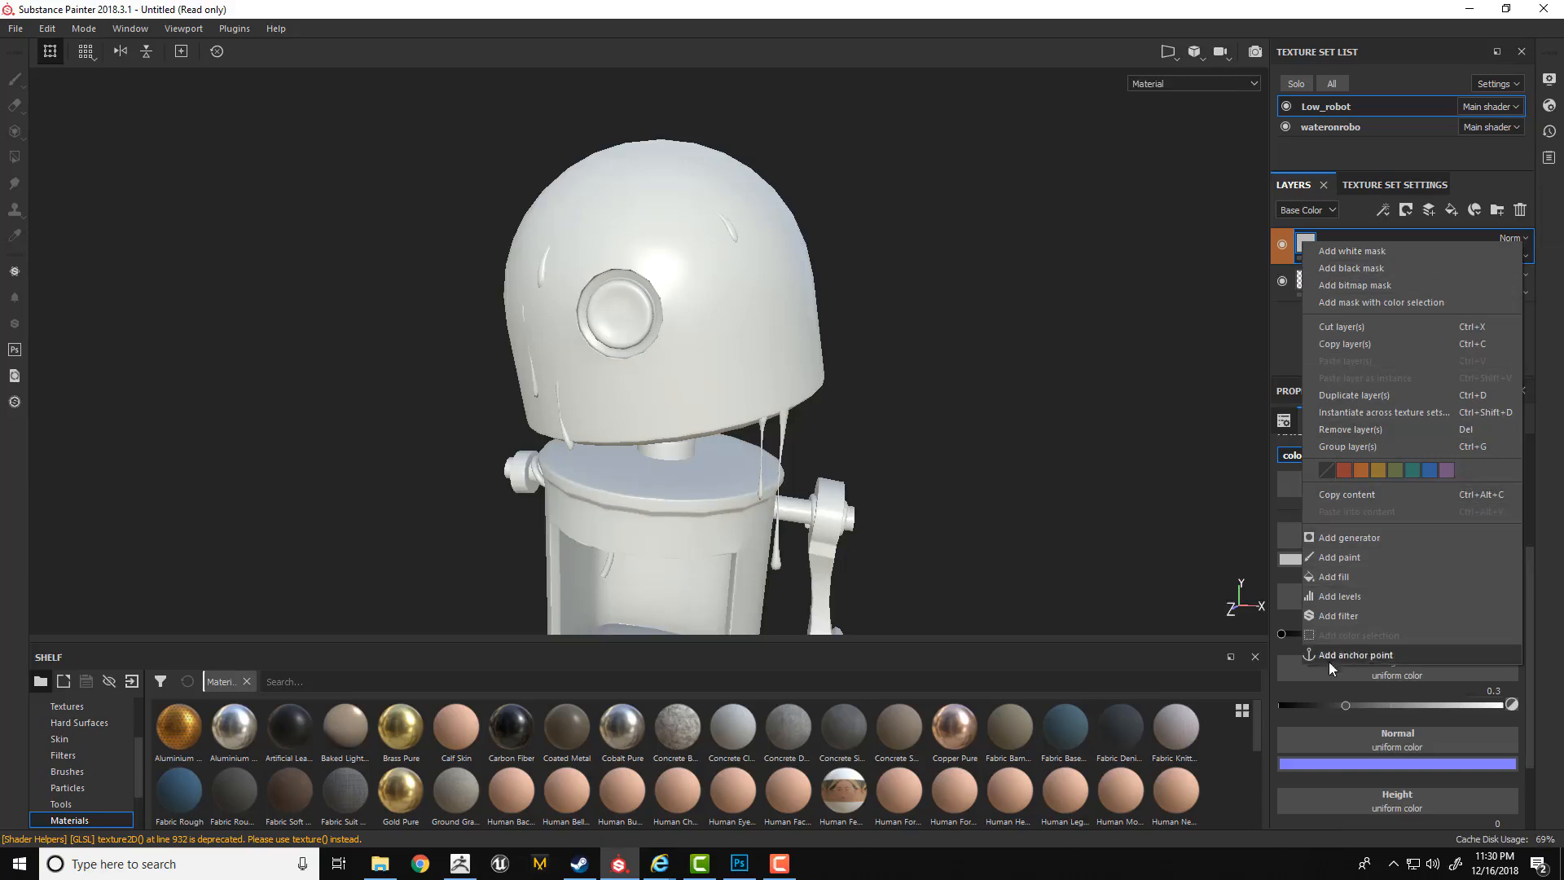
left_click(1383, 213)
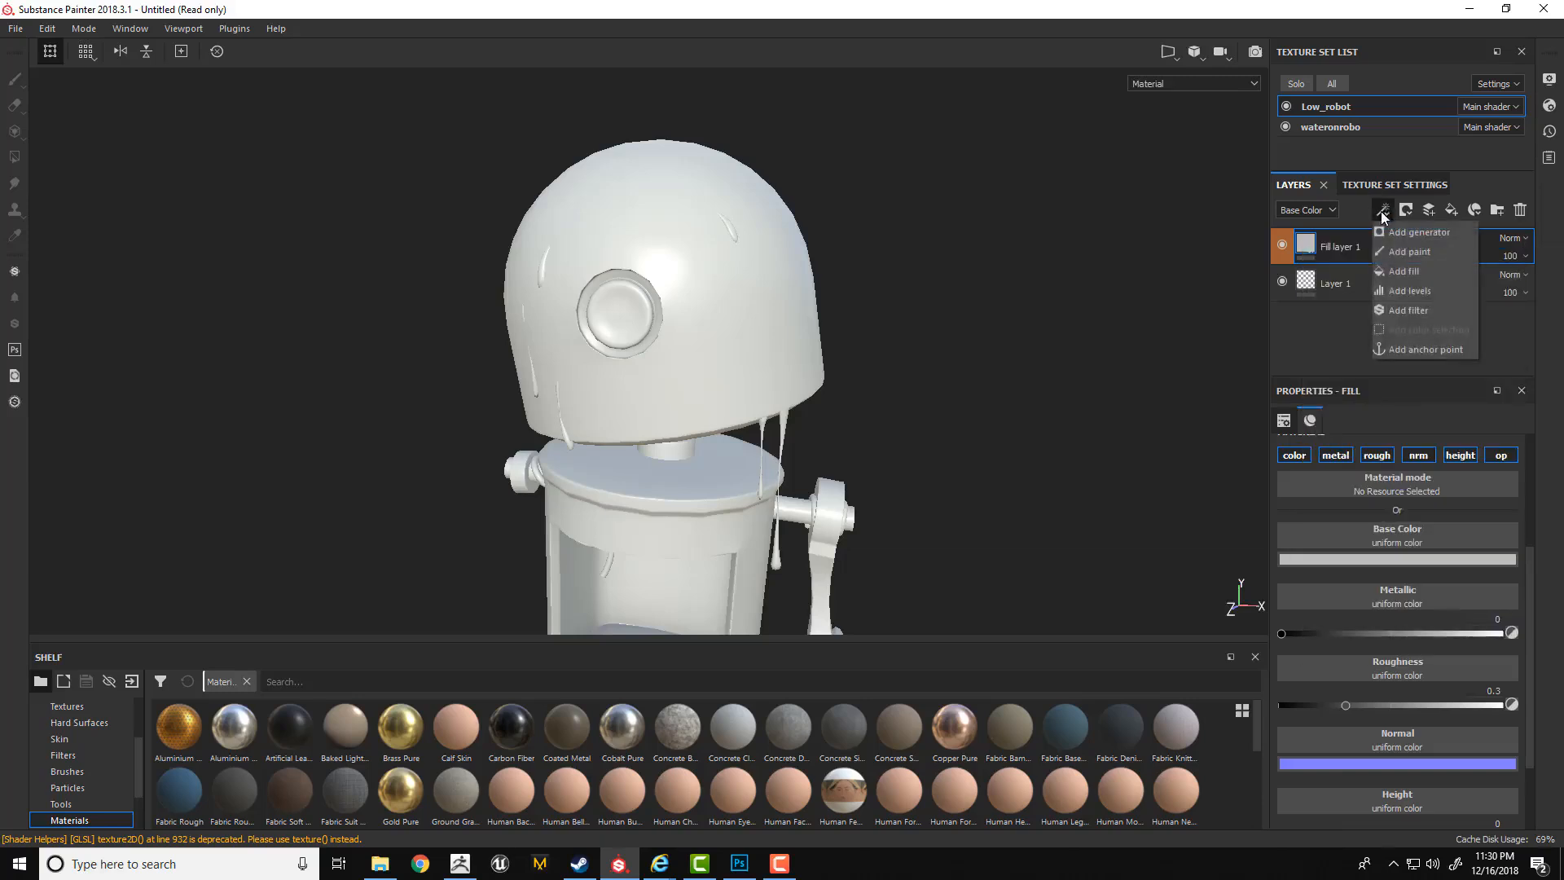
right_click(1302, 241)
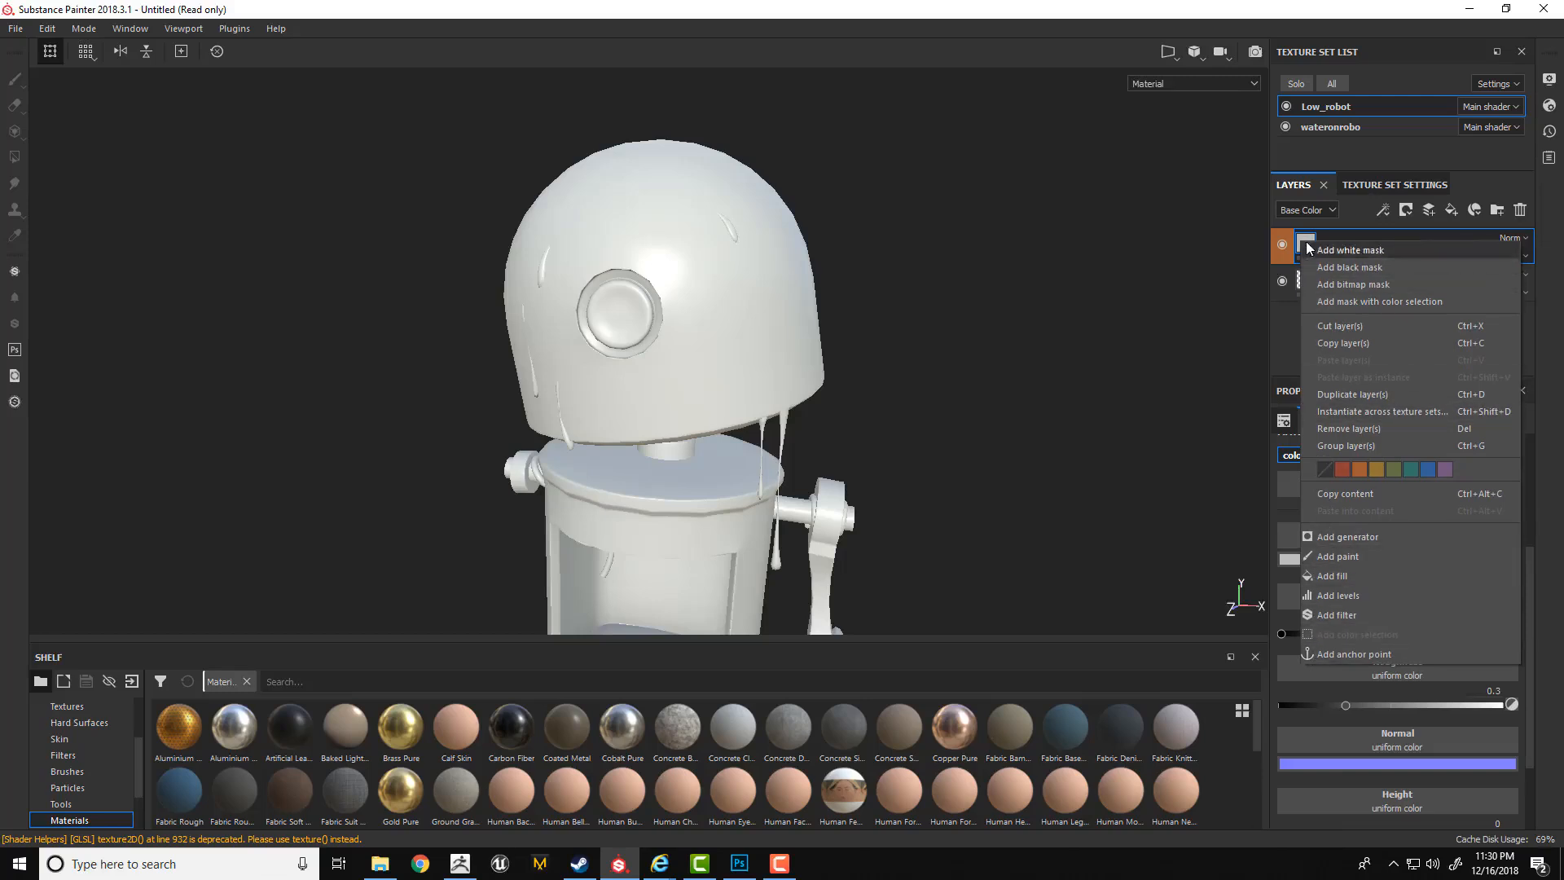
left_click(1302, 233)
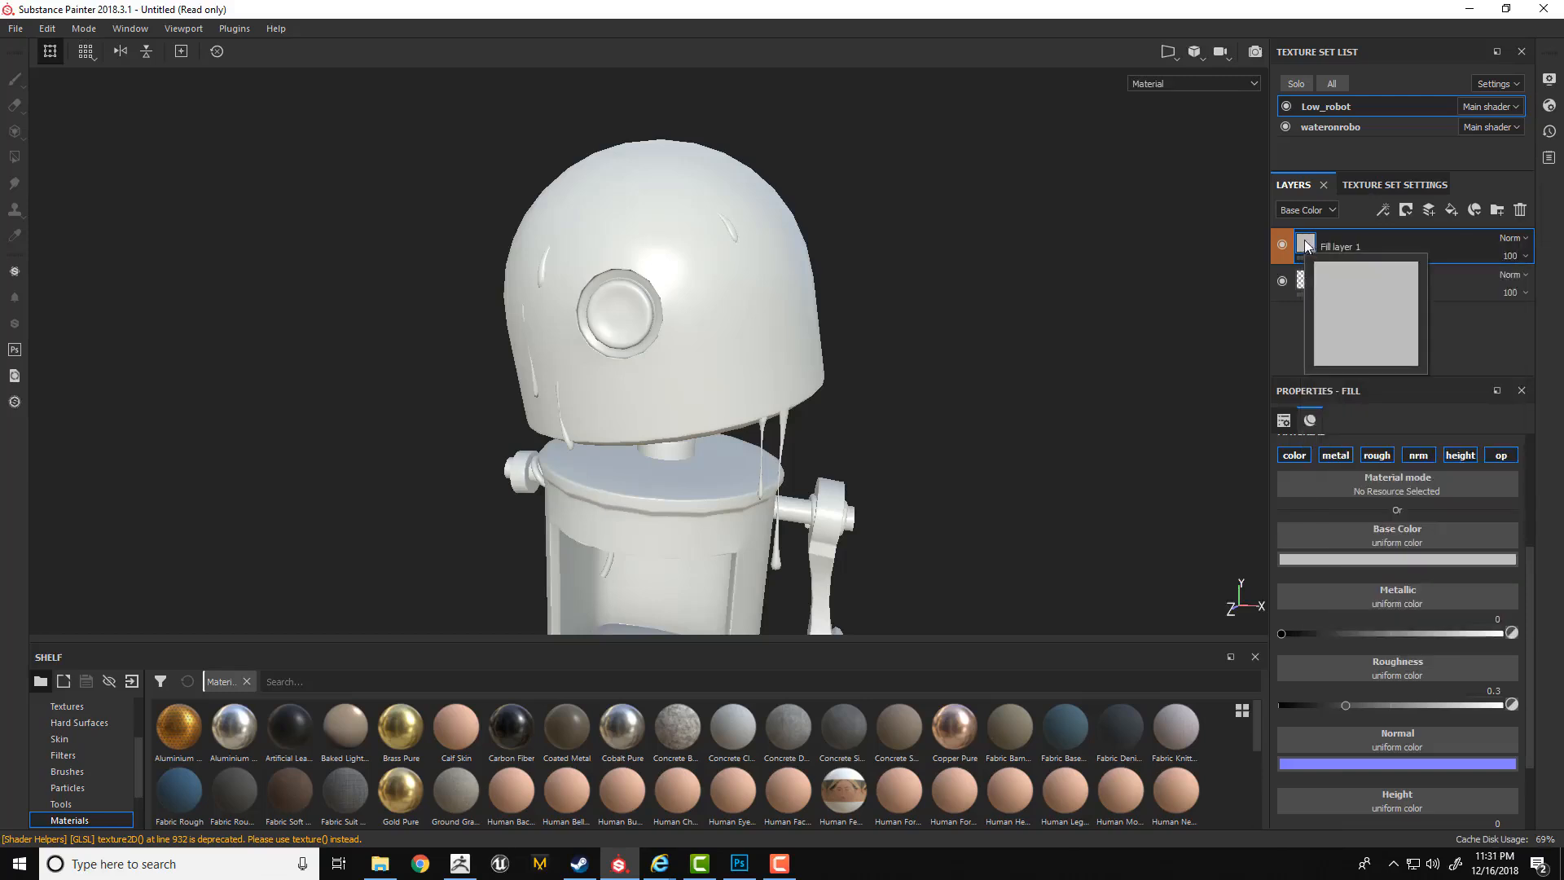
right_click(1304, 244)
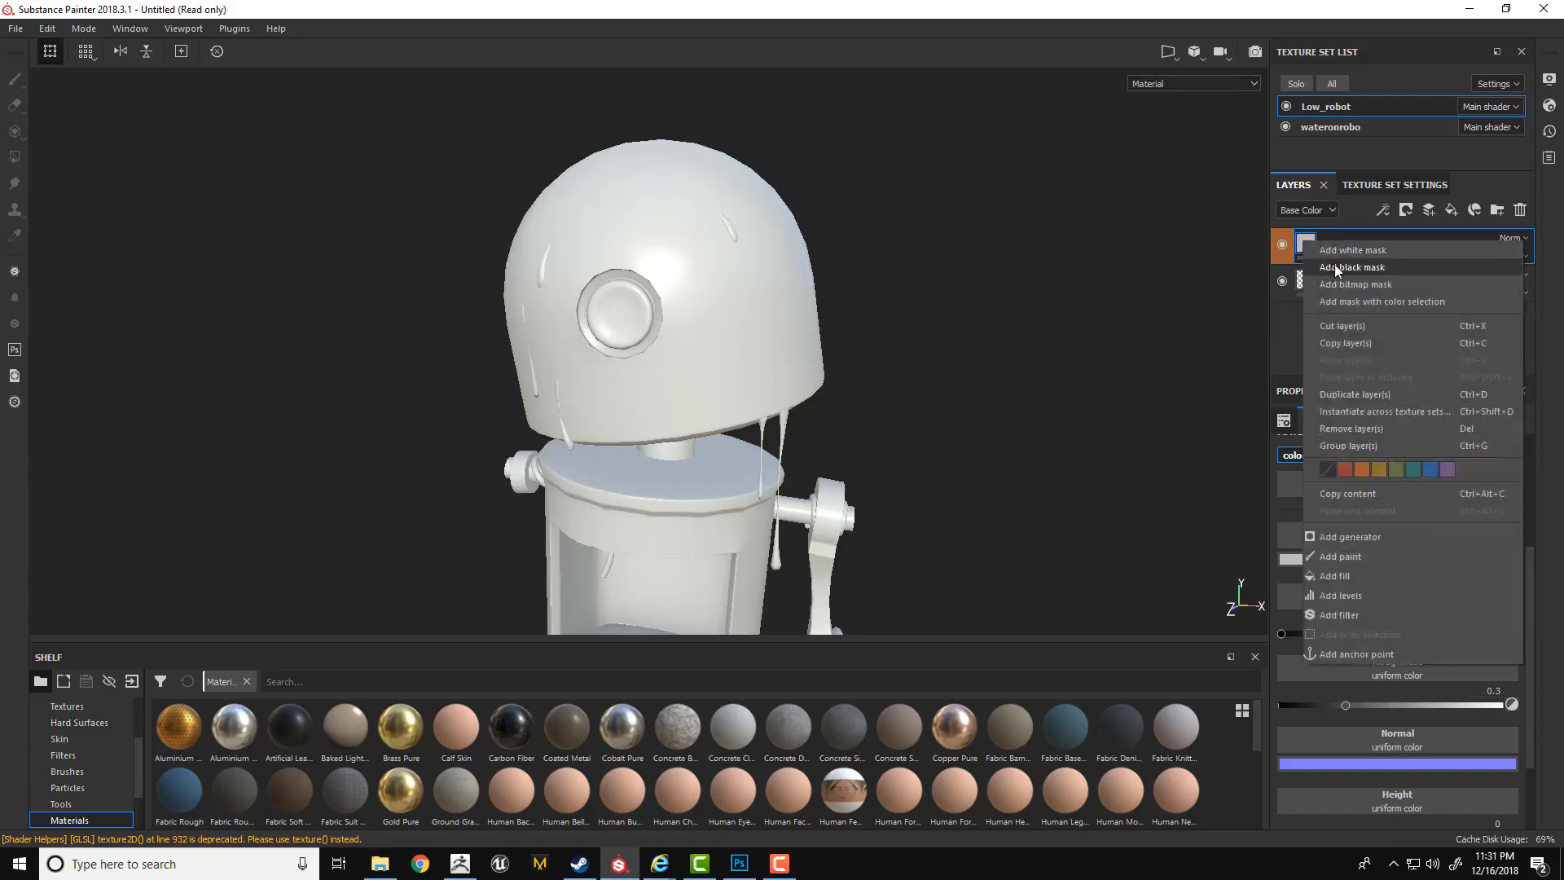
left_click(1334, 264)
mouse_move(1332, 246)
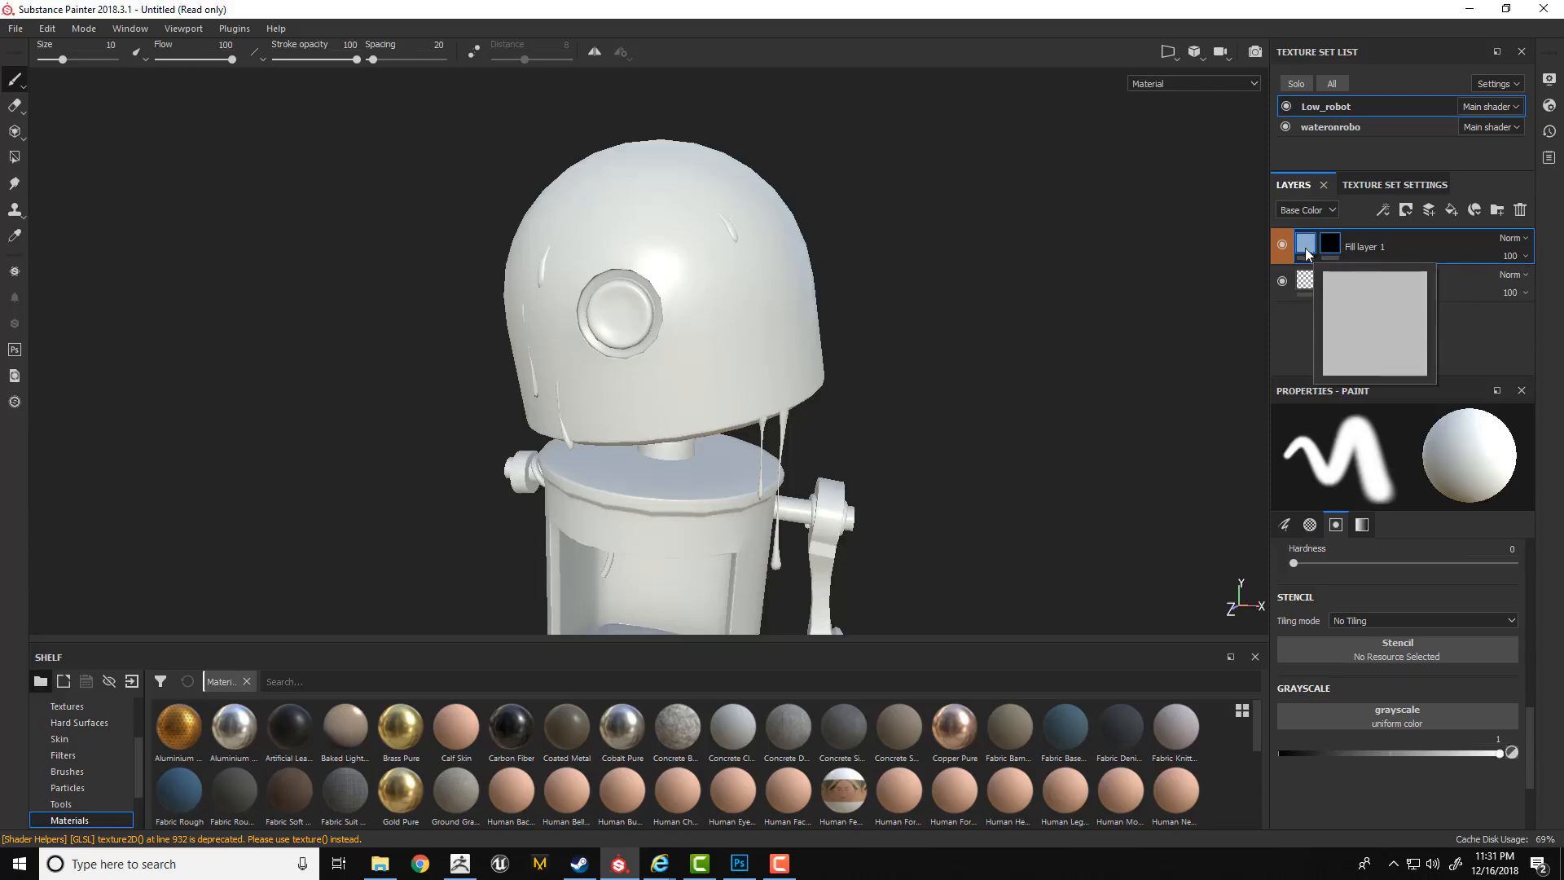
Add a paint effect to the fill layer's mask and paint white strokes on the upper side of the robot's head.
left_click(1384, 213)
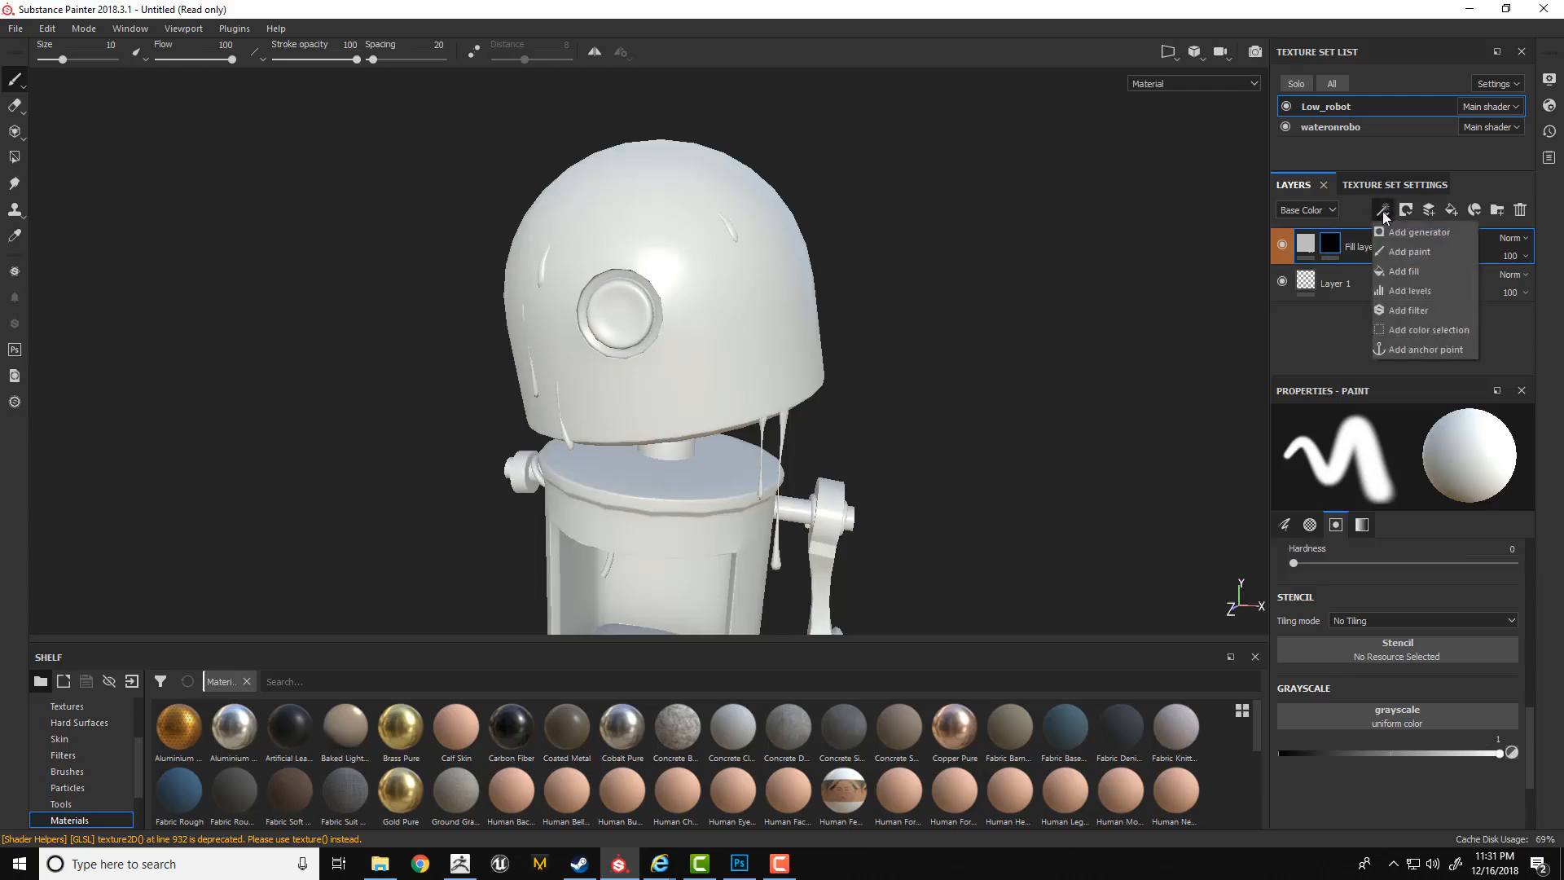
right_click(1329, 244)
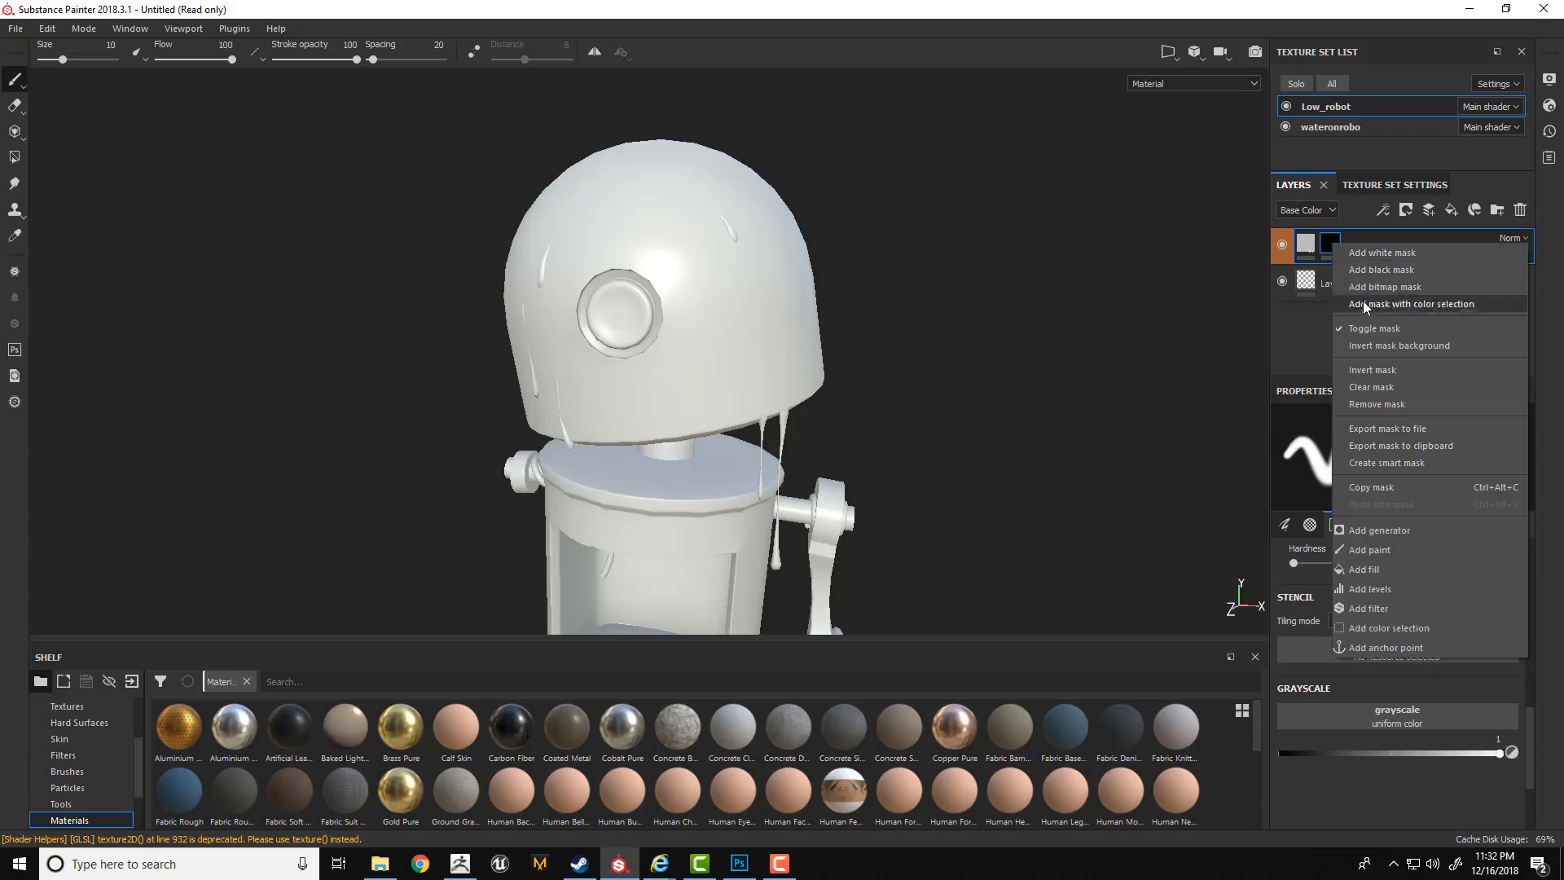
right_click(1301, 238)
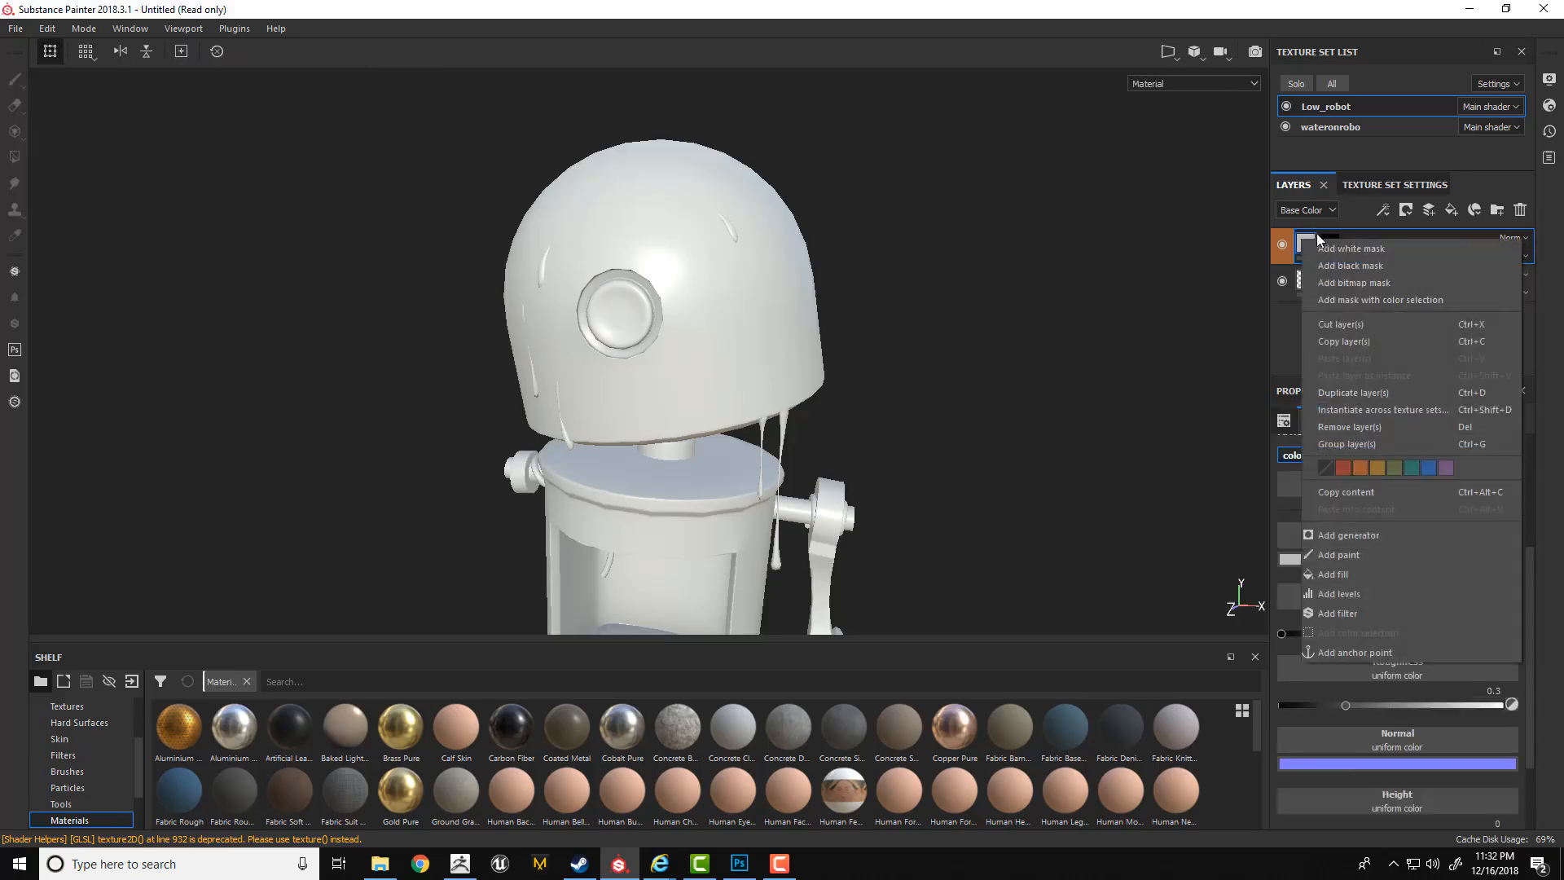
right_click(1325, 236)
left_click(1321, 241)
left_click(1381, 210)
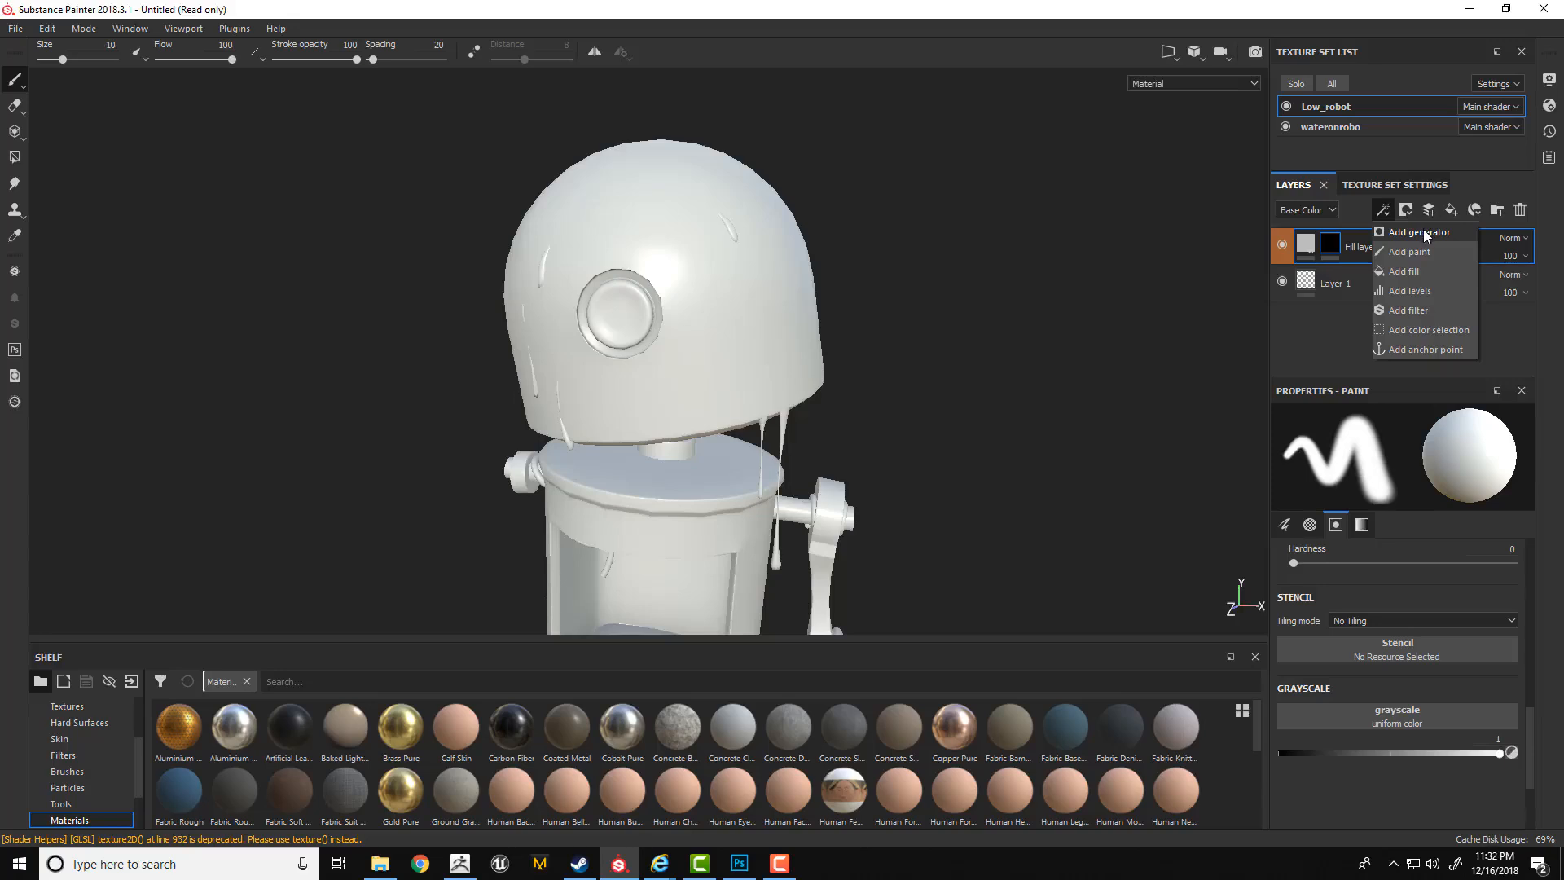
left_click(1392, 251)
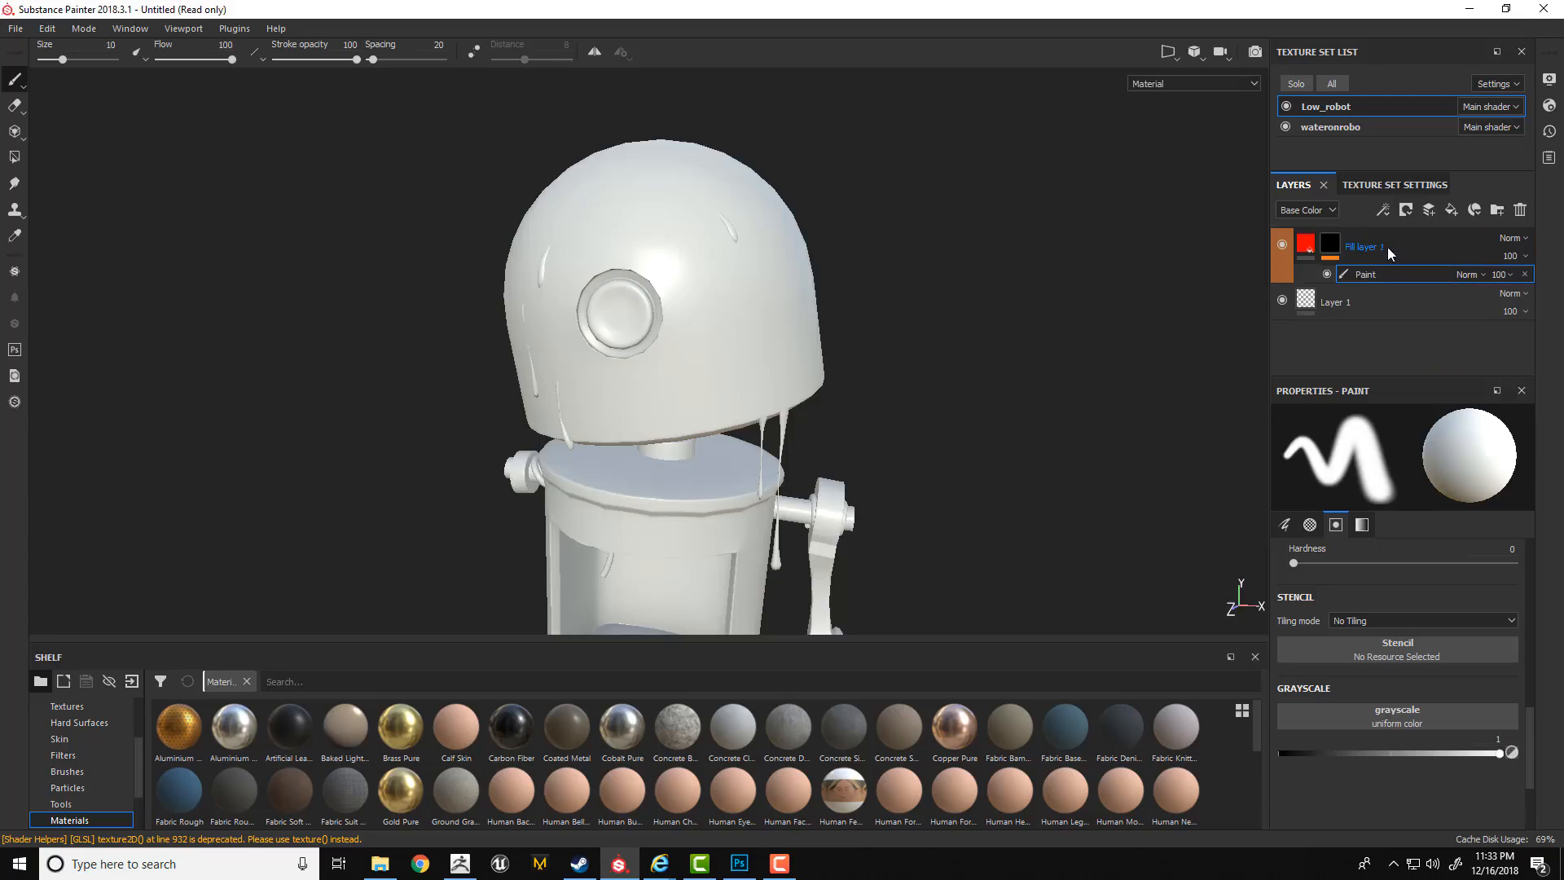
mouse_move(765, 234)
left_mouse_down()
mouse_move(772, 254)
mouse_move(727, 243)
mouse_move(741, 269)
left_mouse_up()
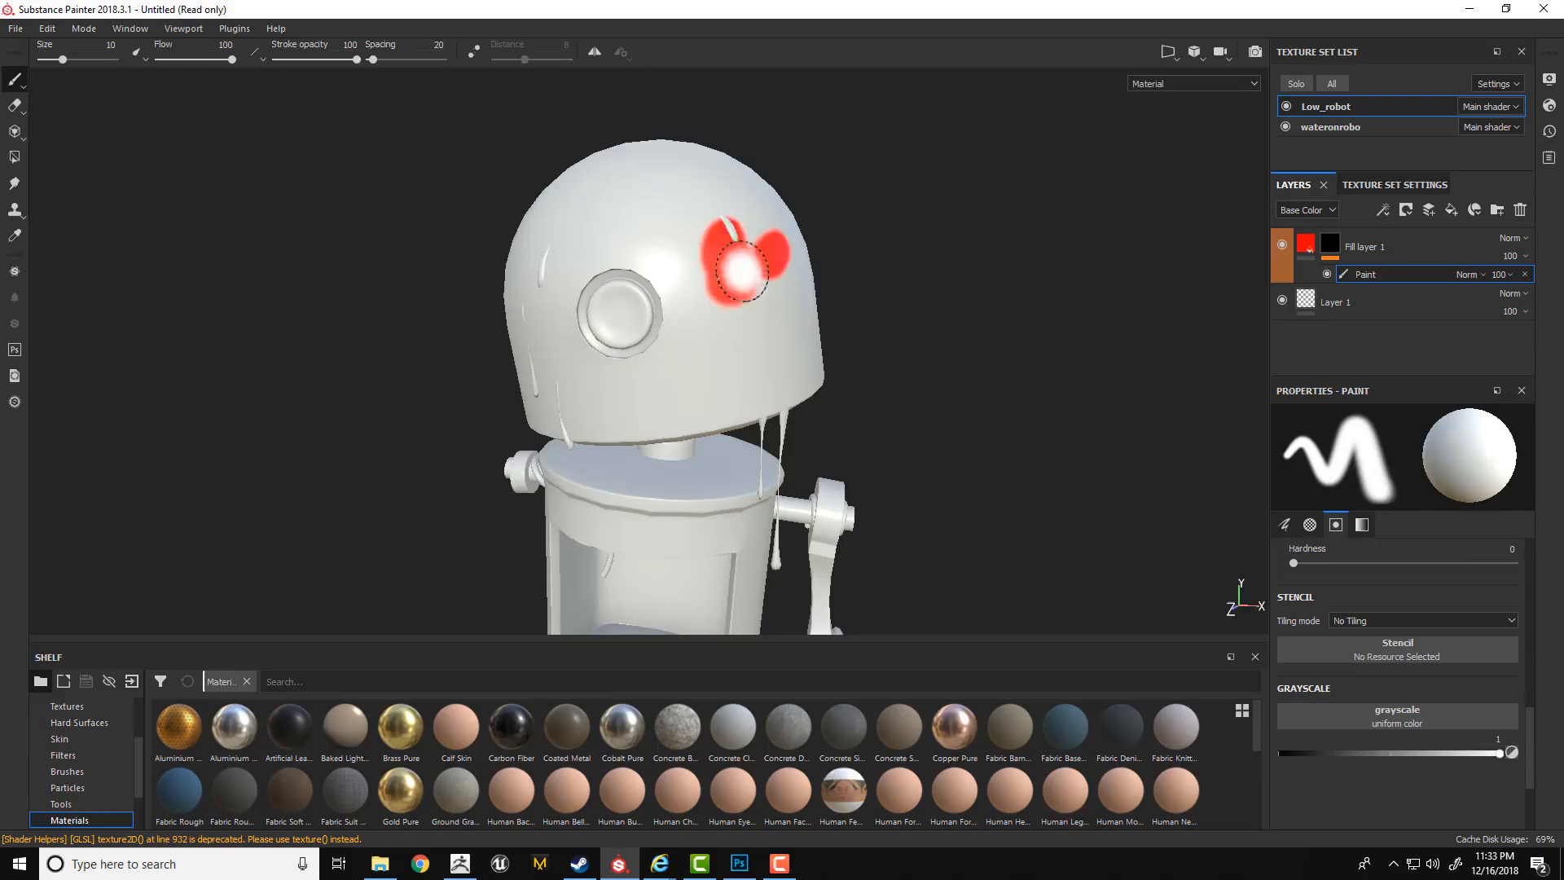
Add a fill effect and a levels effect to the mask, and set the Levels midtone to 8.606.
right_click(1376, 277)
left_click(1409, 322)
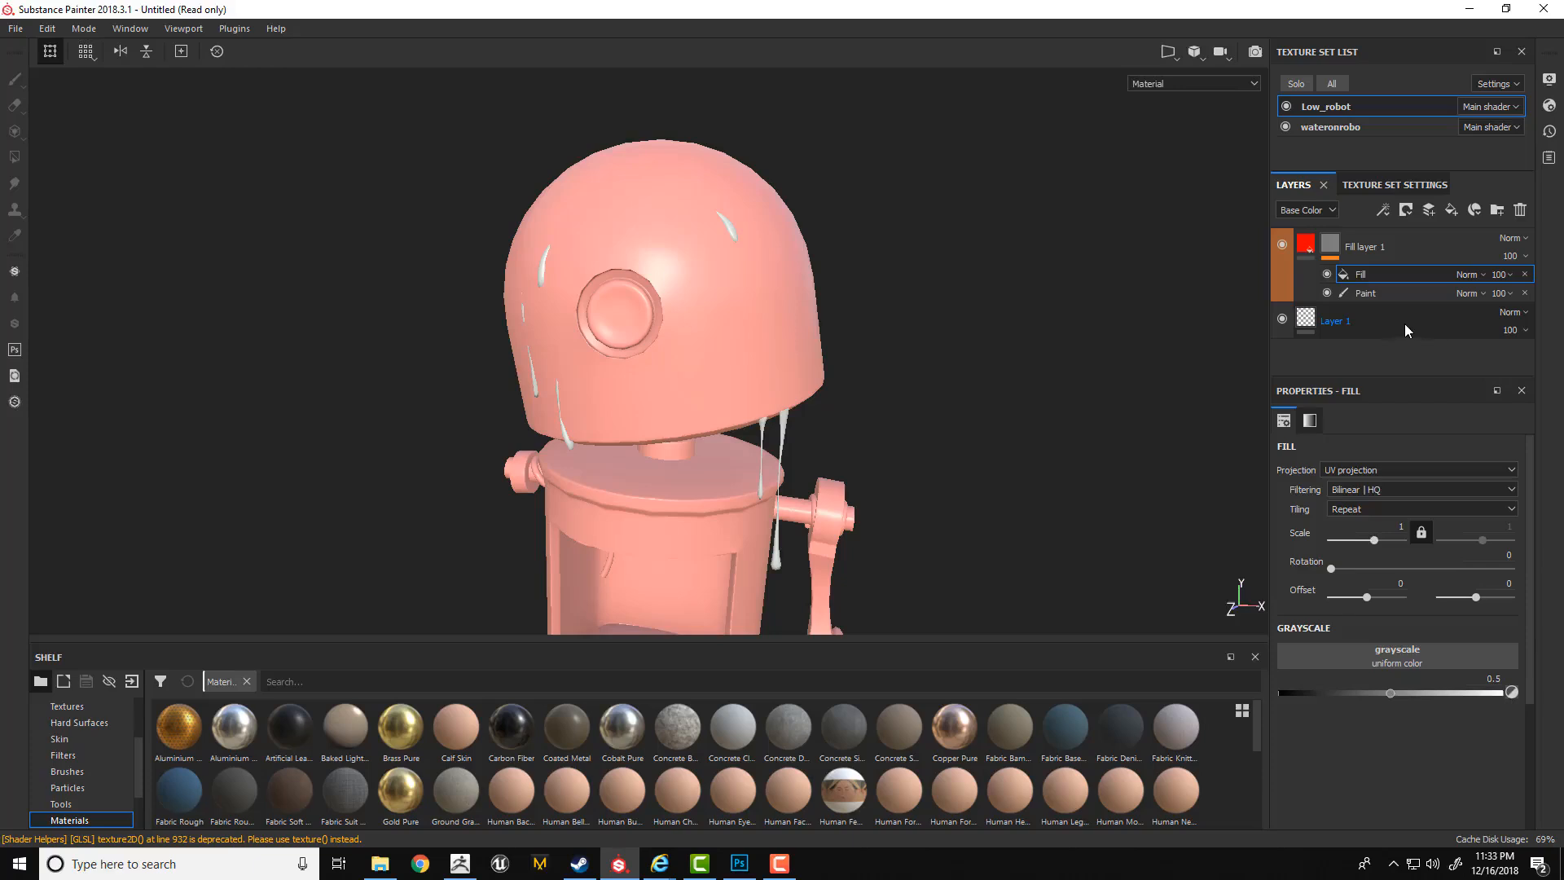
left_click(1383, 210)
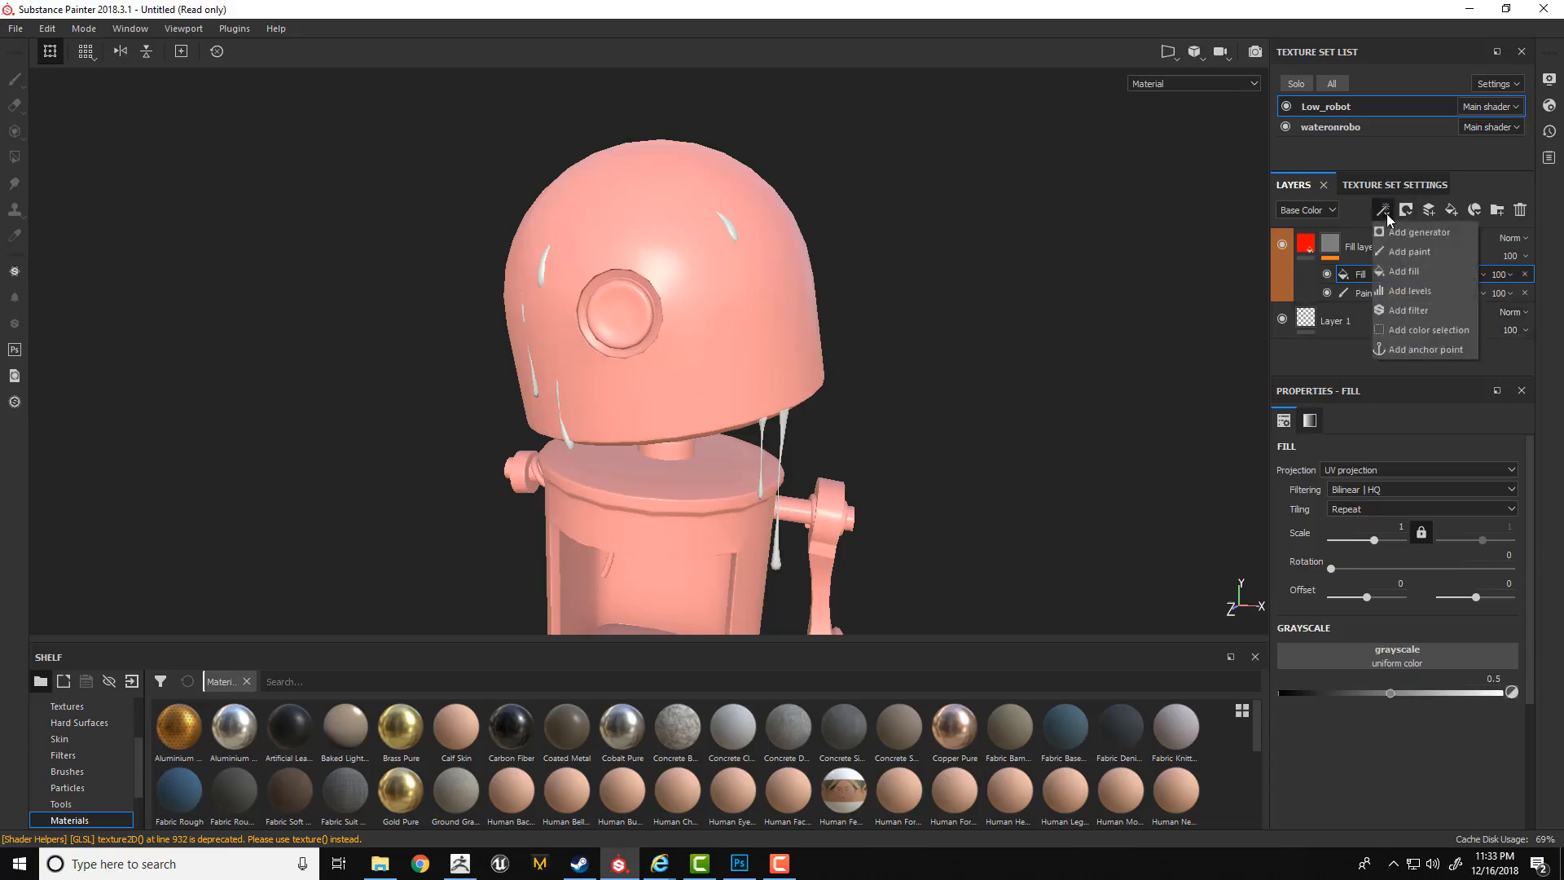
left_click(1393, 290)
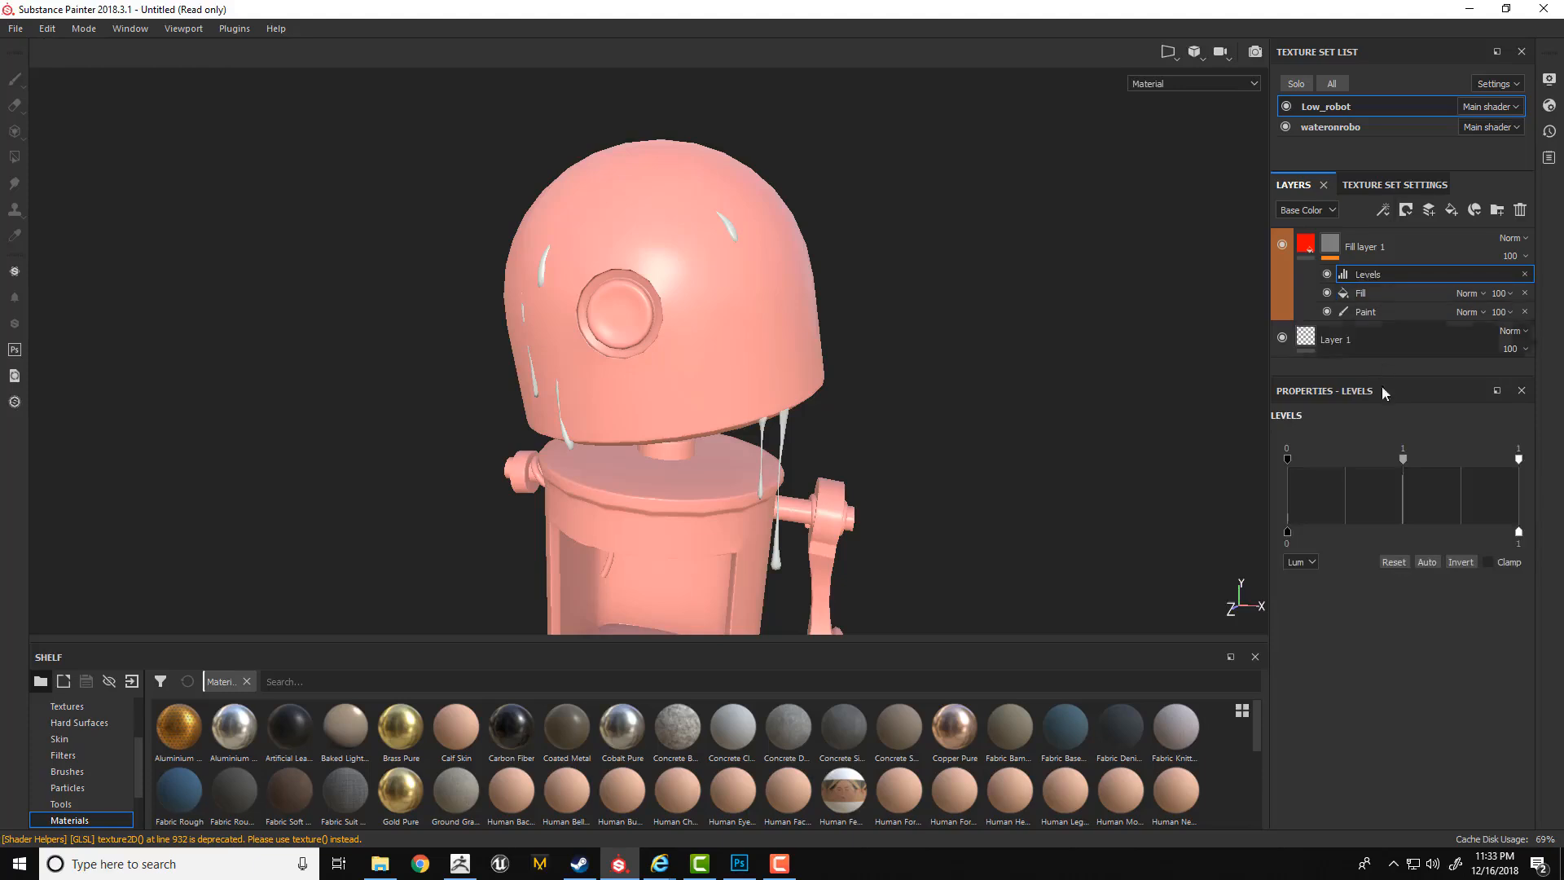
left_click_drag(1404, 458, 1461, 458)
Add an empty filter effect and a color selection effect to the fill layer's mask, browsing the available filters.
left_click(1383, 210)
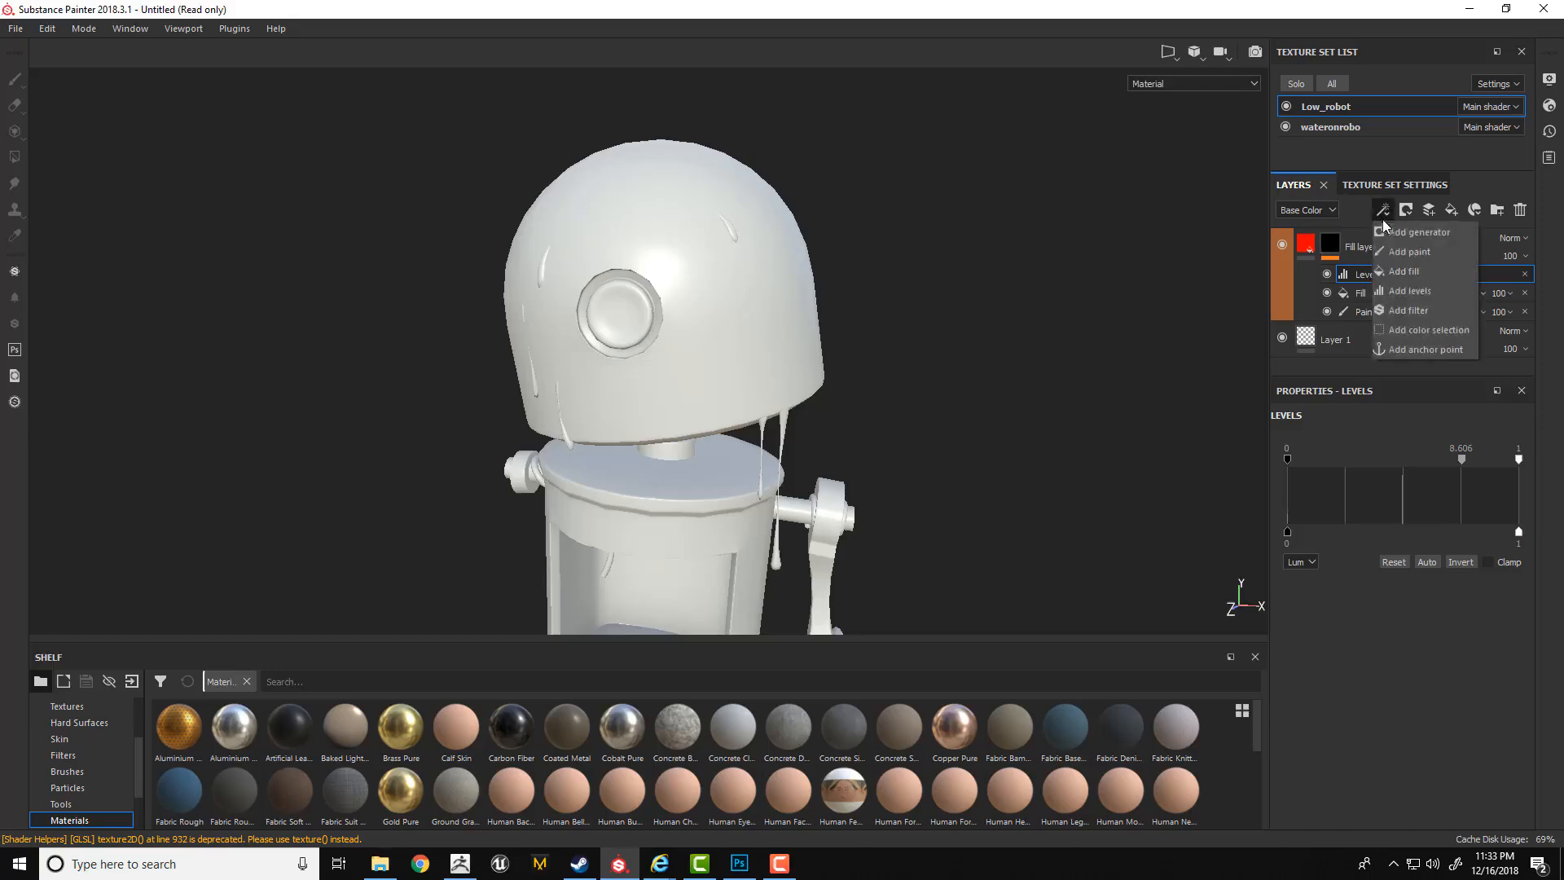
left_click(1402, 307)
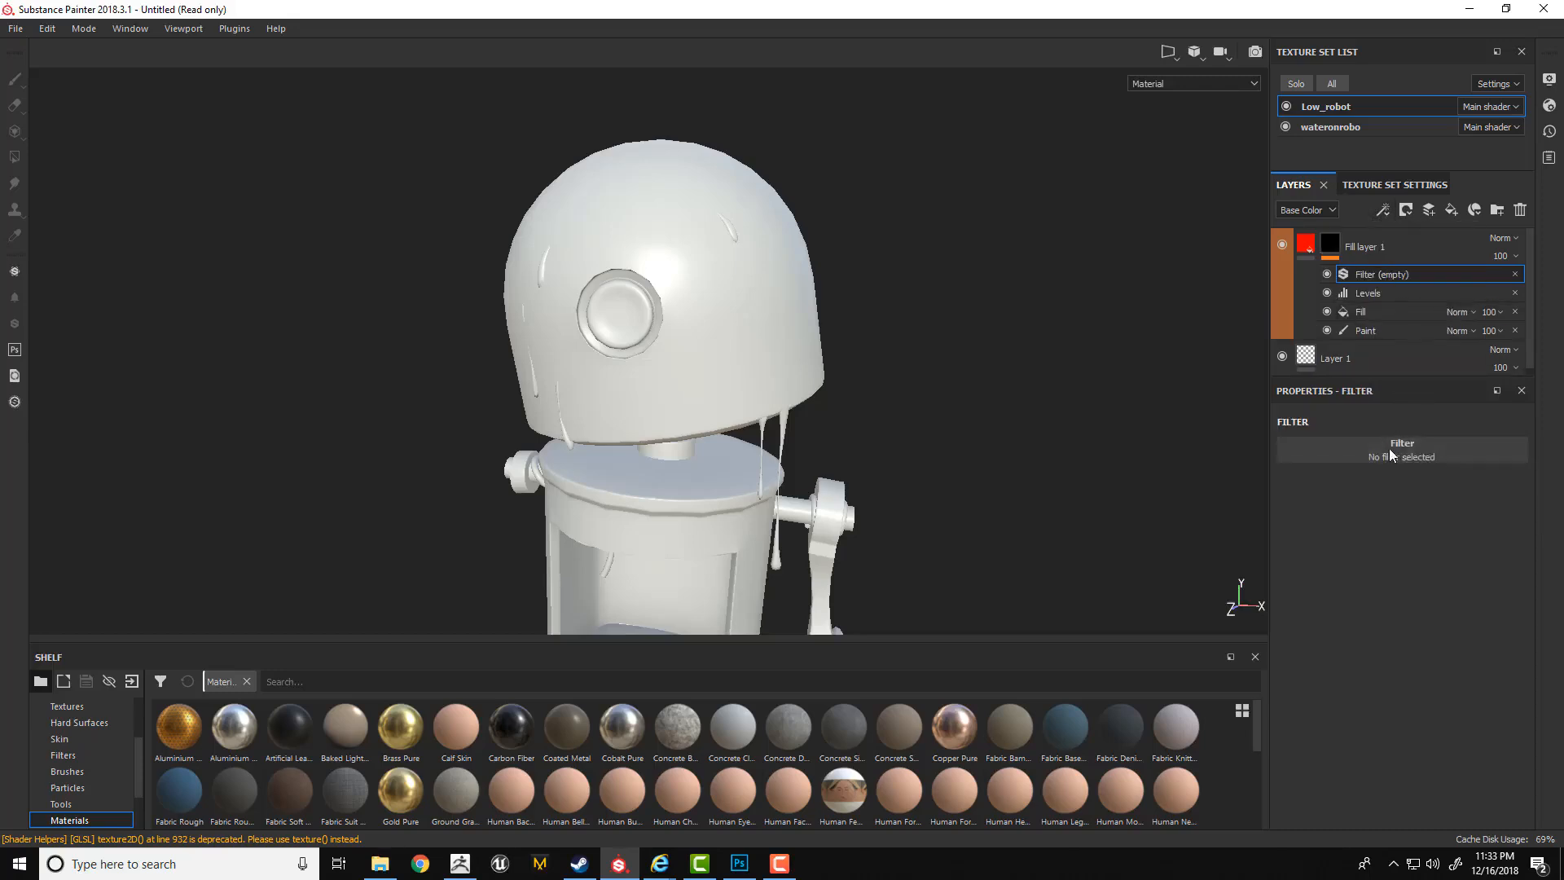
left_click(1389, 447)
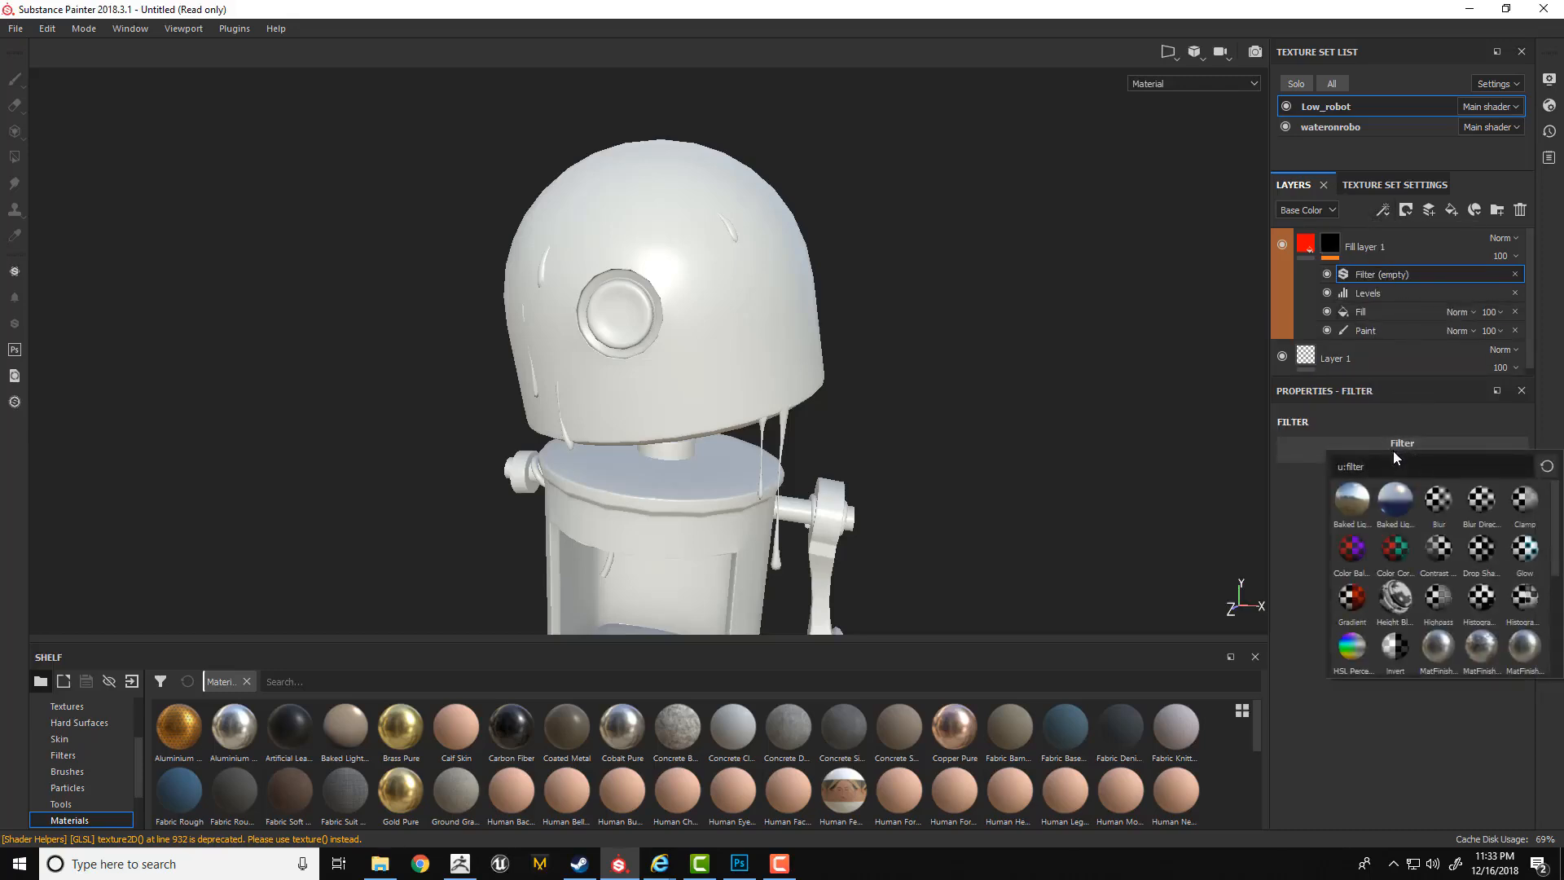
mouse_move(1550, 528)
left_mouse_down()
mouse_move(1548, 631)
mouse_move(1550, 521)
left_mouse_up()
left_click(1384, 213)
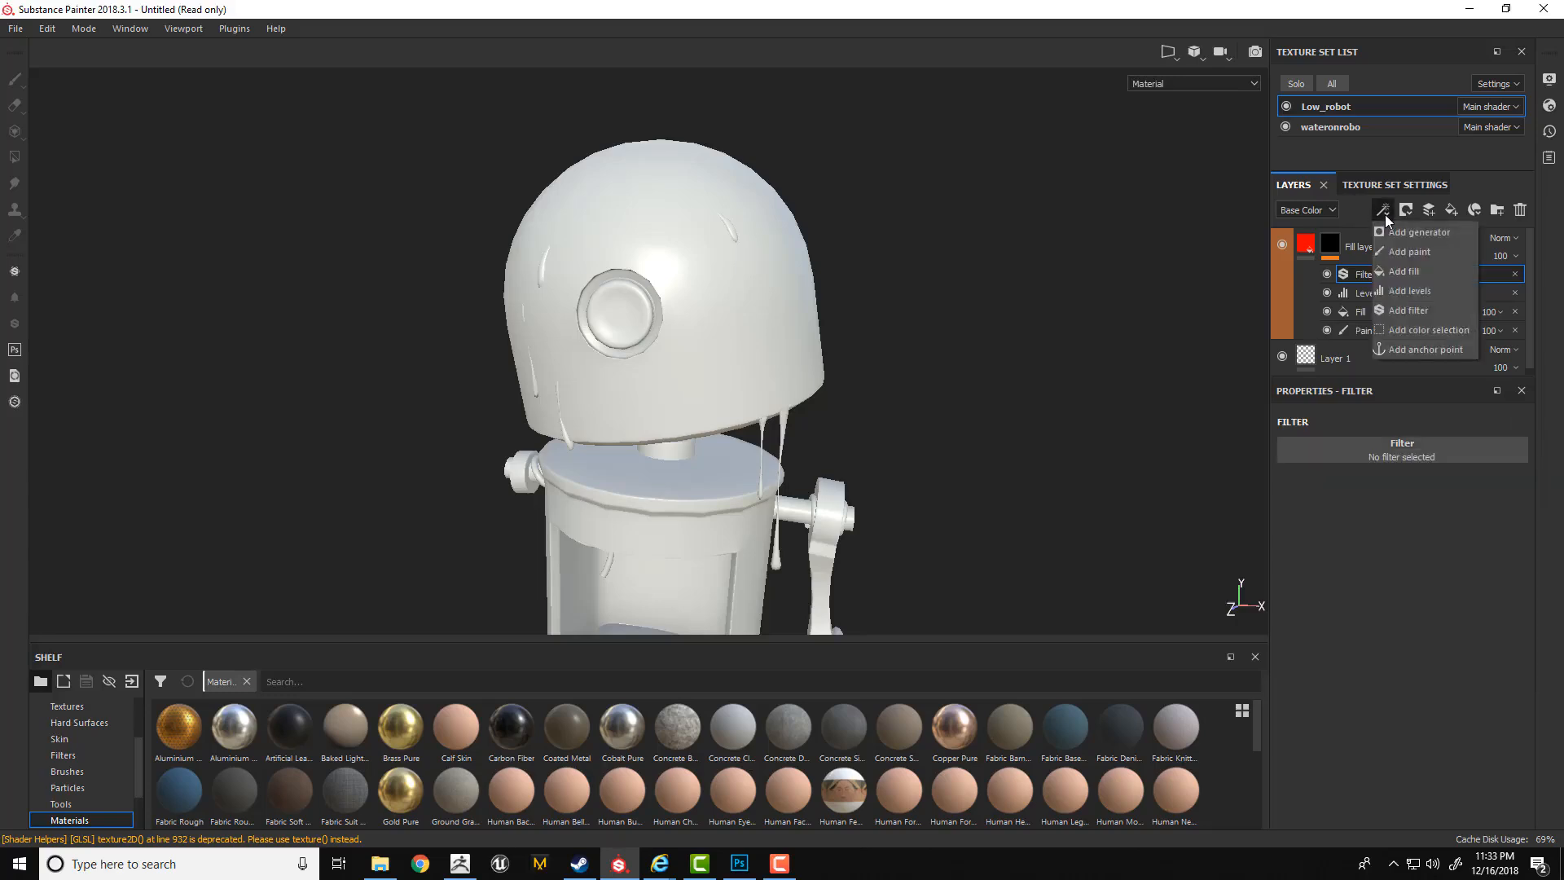
left_click(1410, 326)
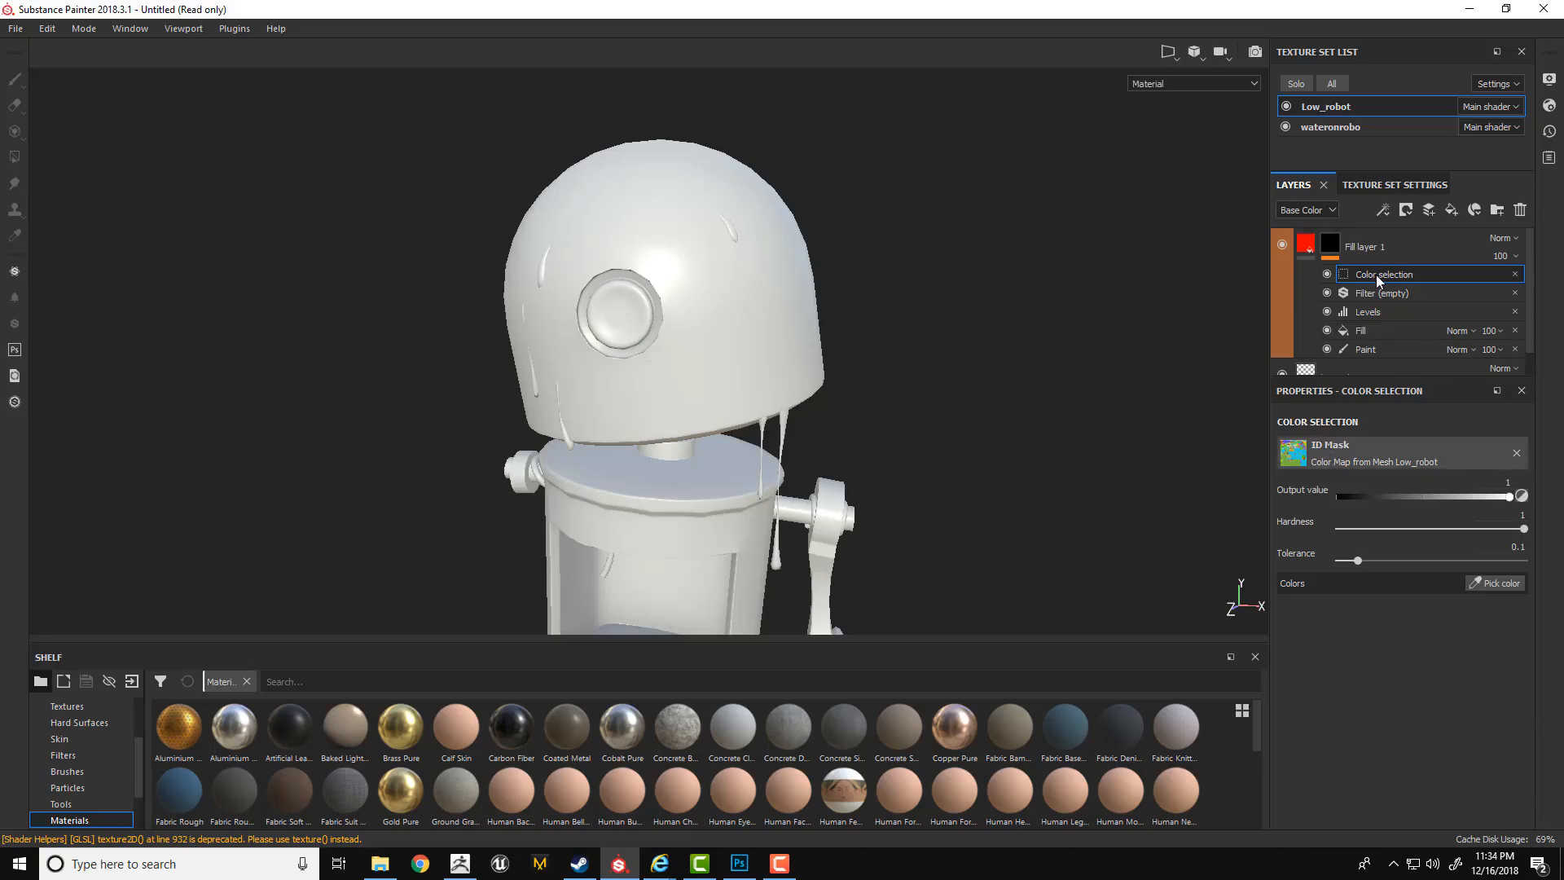
Remove all the effects from the fill layer's mask, leaving only the plain black mask.
right_click(1327, 243)
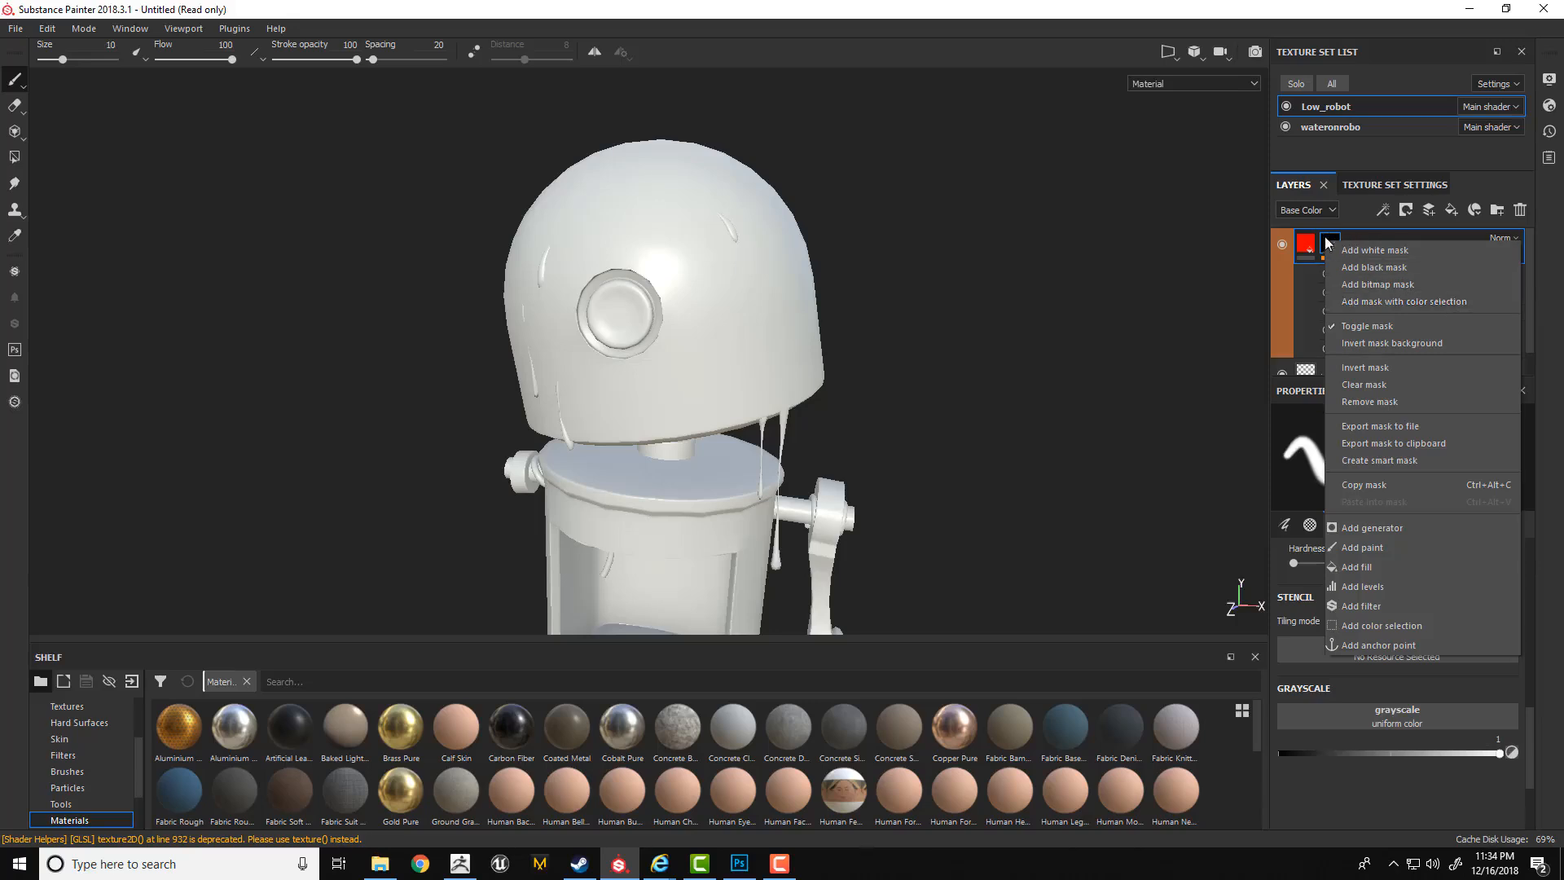
left_click(1329, 239)
left_click(1381, 212)
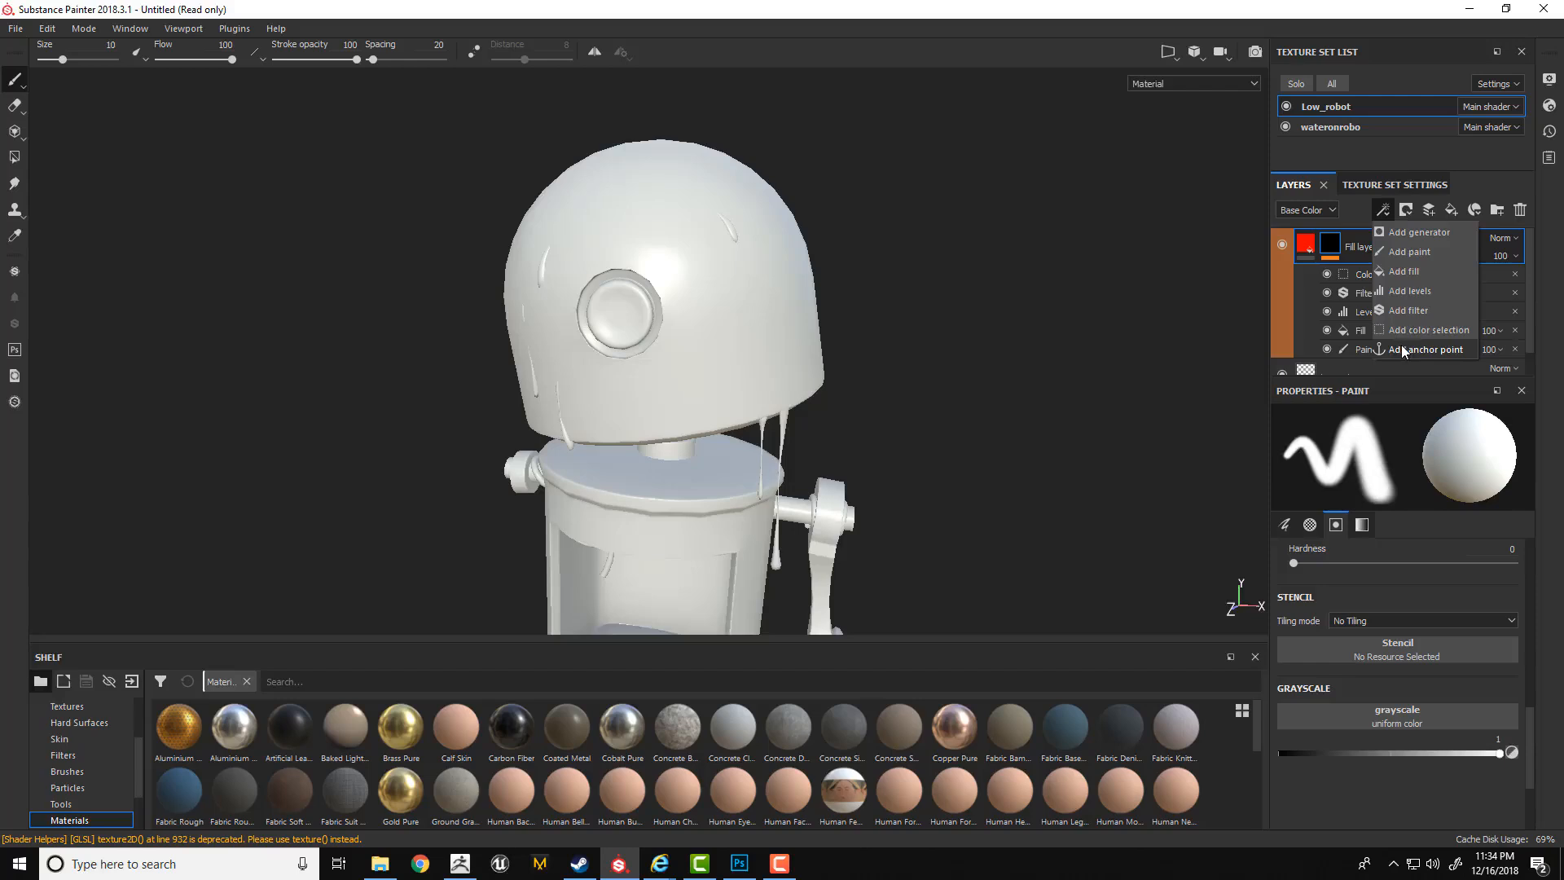
left_click(1514, 273)
left_click(1513, 274)
left_click(1515, 275)
left_click(1522, 275)
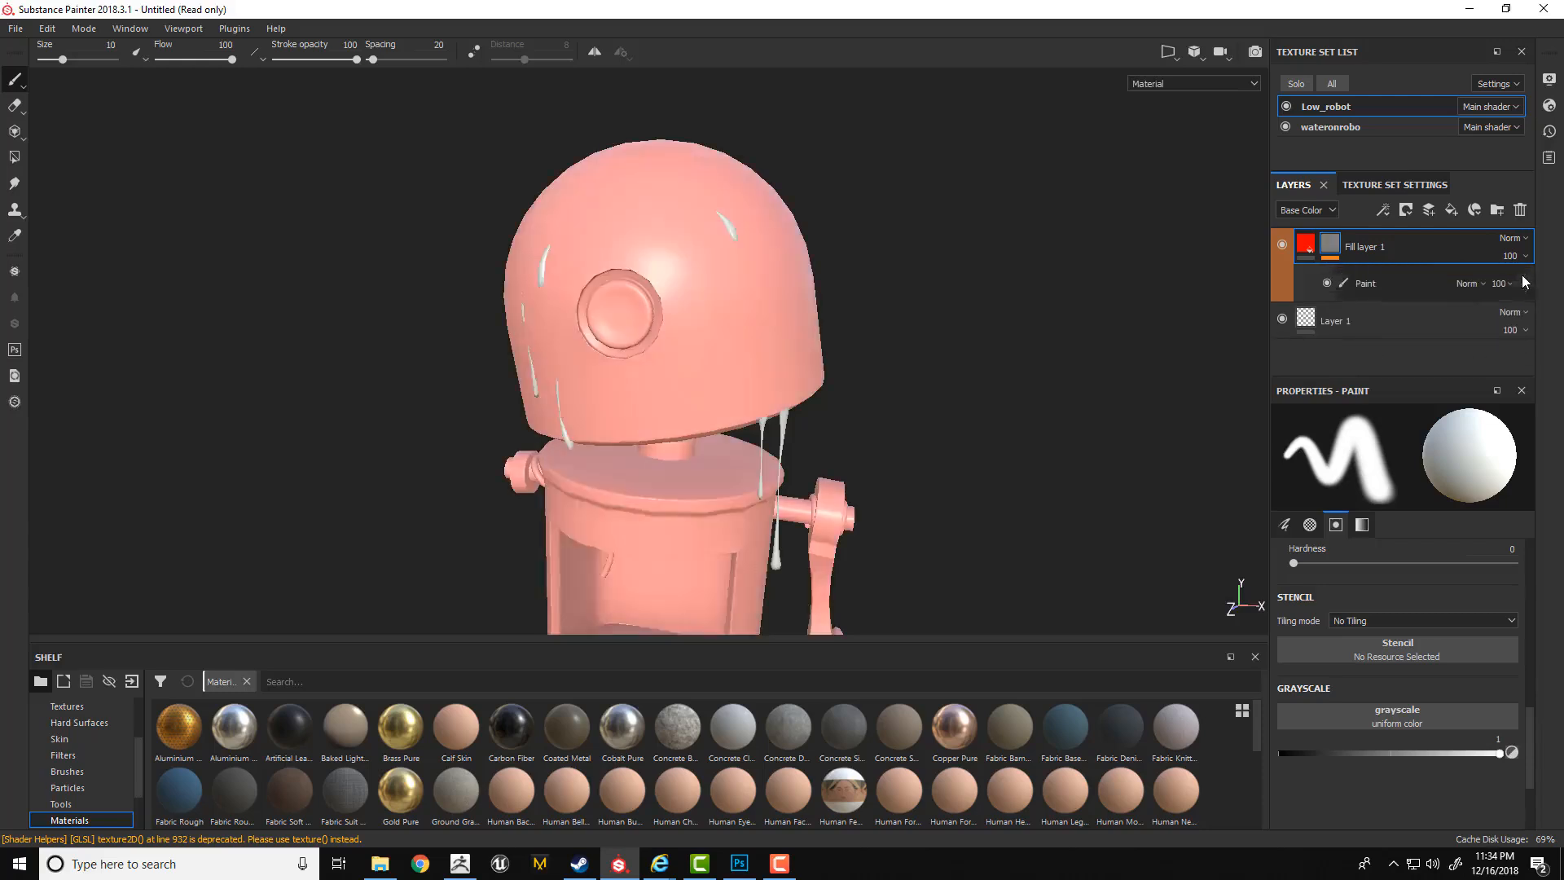
left_click(1523, 275)
Paint white strokes directly on the fill layer's mask, around the round eye and on the upper side of the robot's head.
mouse_move(708, 216)
left_mouse_down()
mouse_move(723, 231)
mouse_move(703, 324)
left_mouse_up()
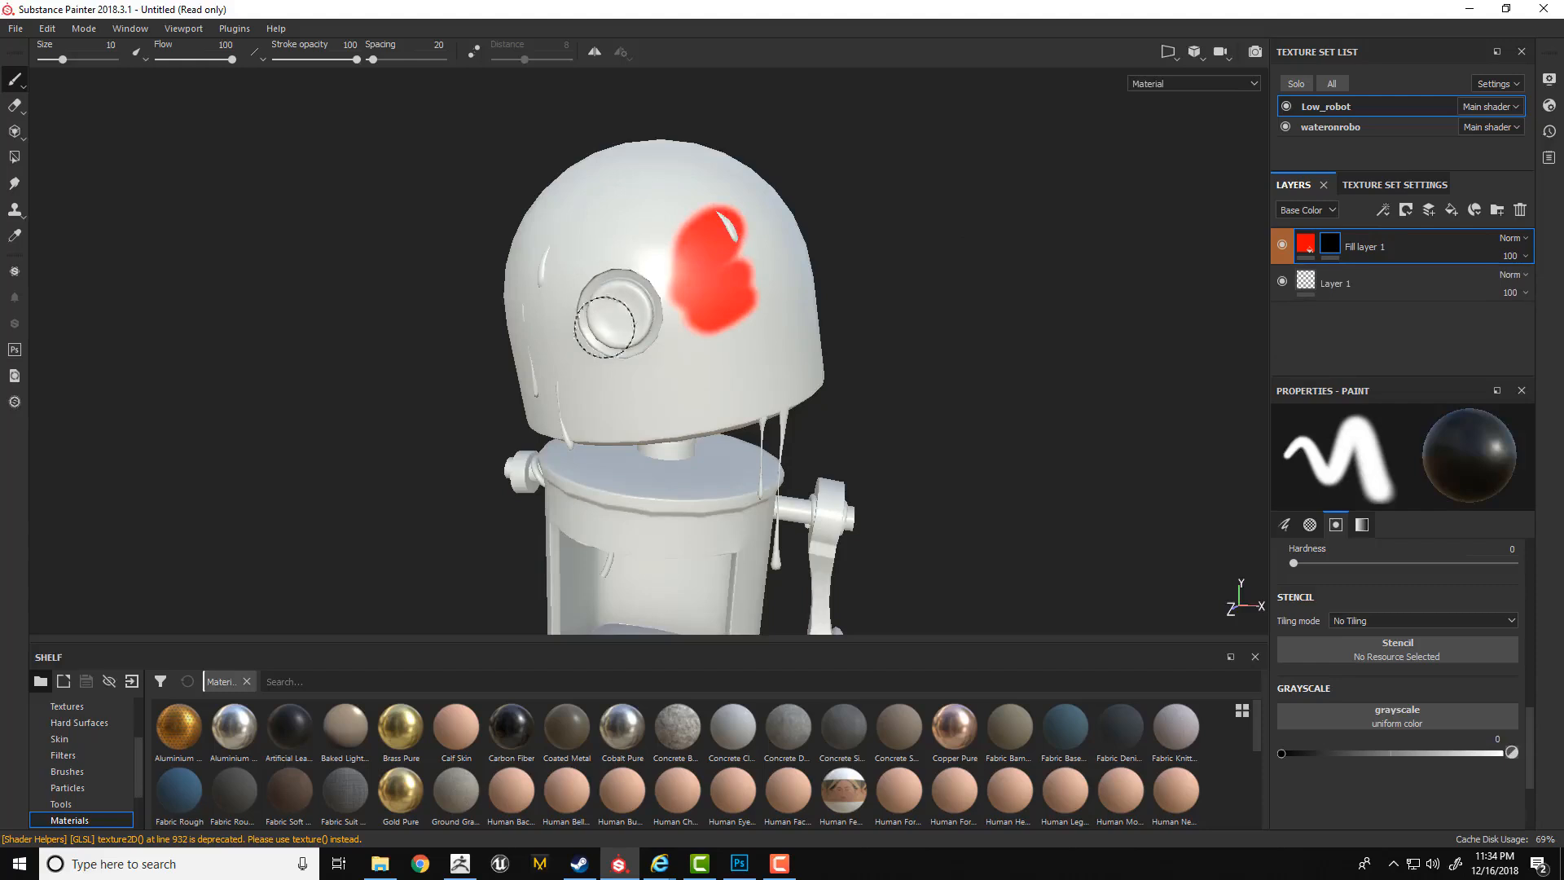
mouse_move(599, 196)
left_mouse_down()
mouse_move(570, 261)
mouse_move(679, 368)
left_mouse_up()
key("x")
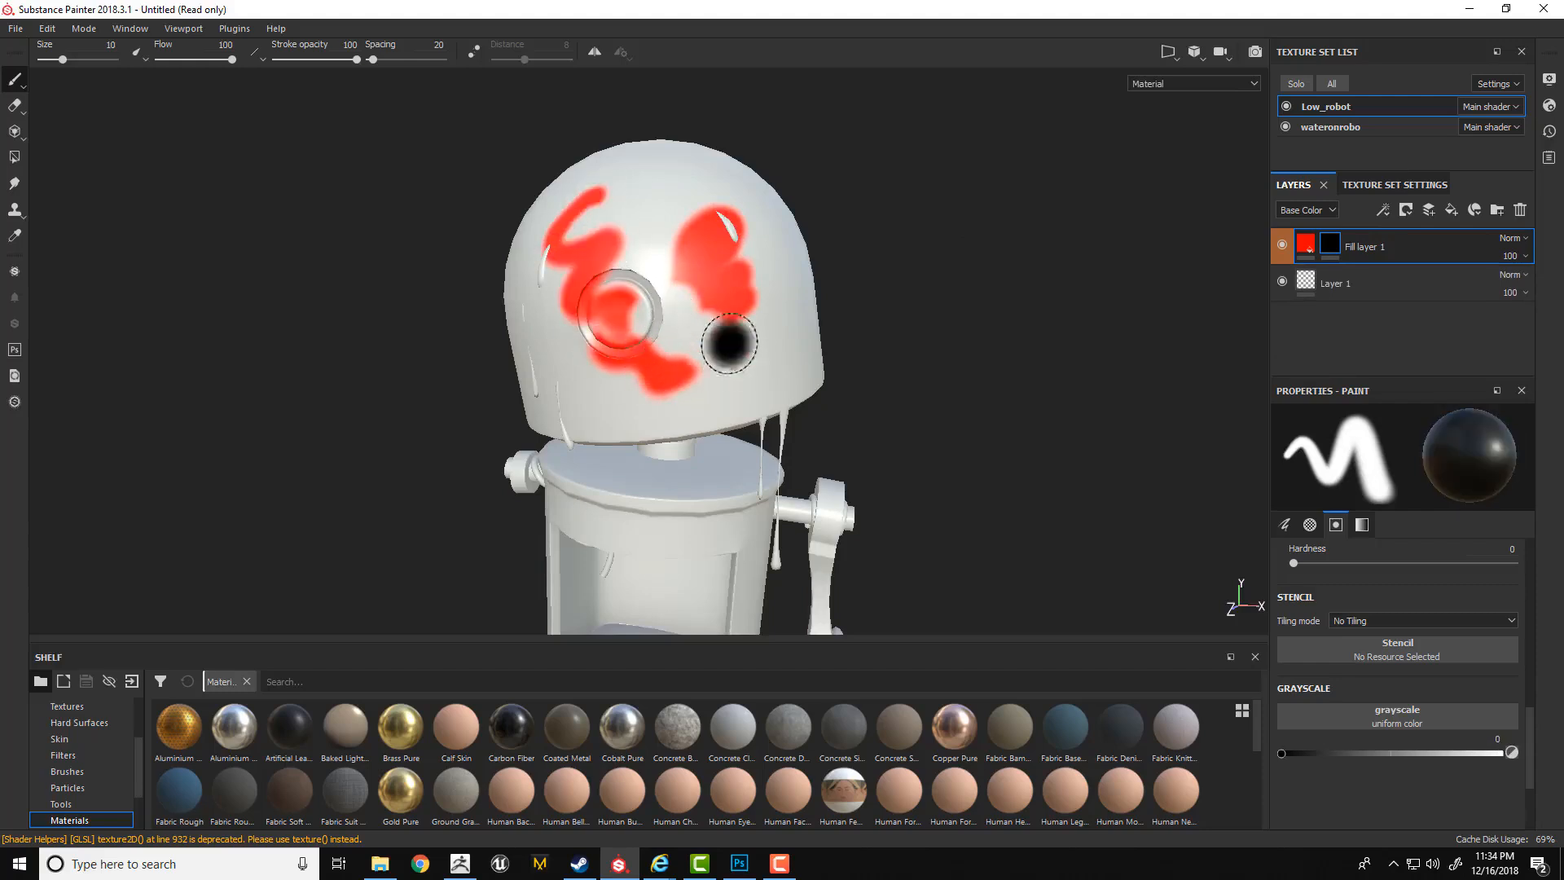
In the mask-only view, paint white areas above the torso opening and on the side of the head.
left_click(1330, 245, "alt")
right_click_drag(880, 220, 794, 281, "alt")
middle_click_drag(794, 281, 855, 227, "alt")
left_click_drag(855, 226, 880, 345, "alt")
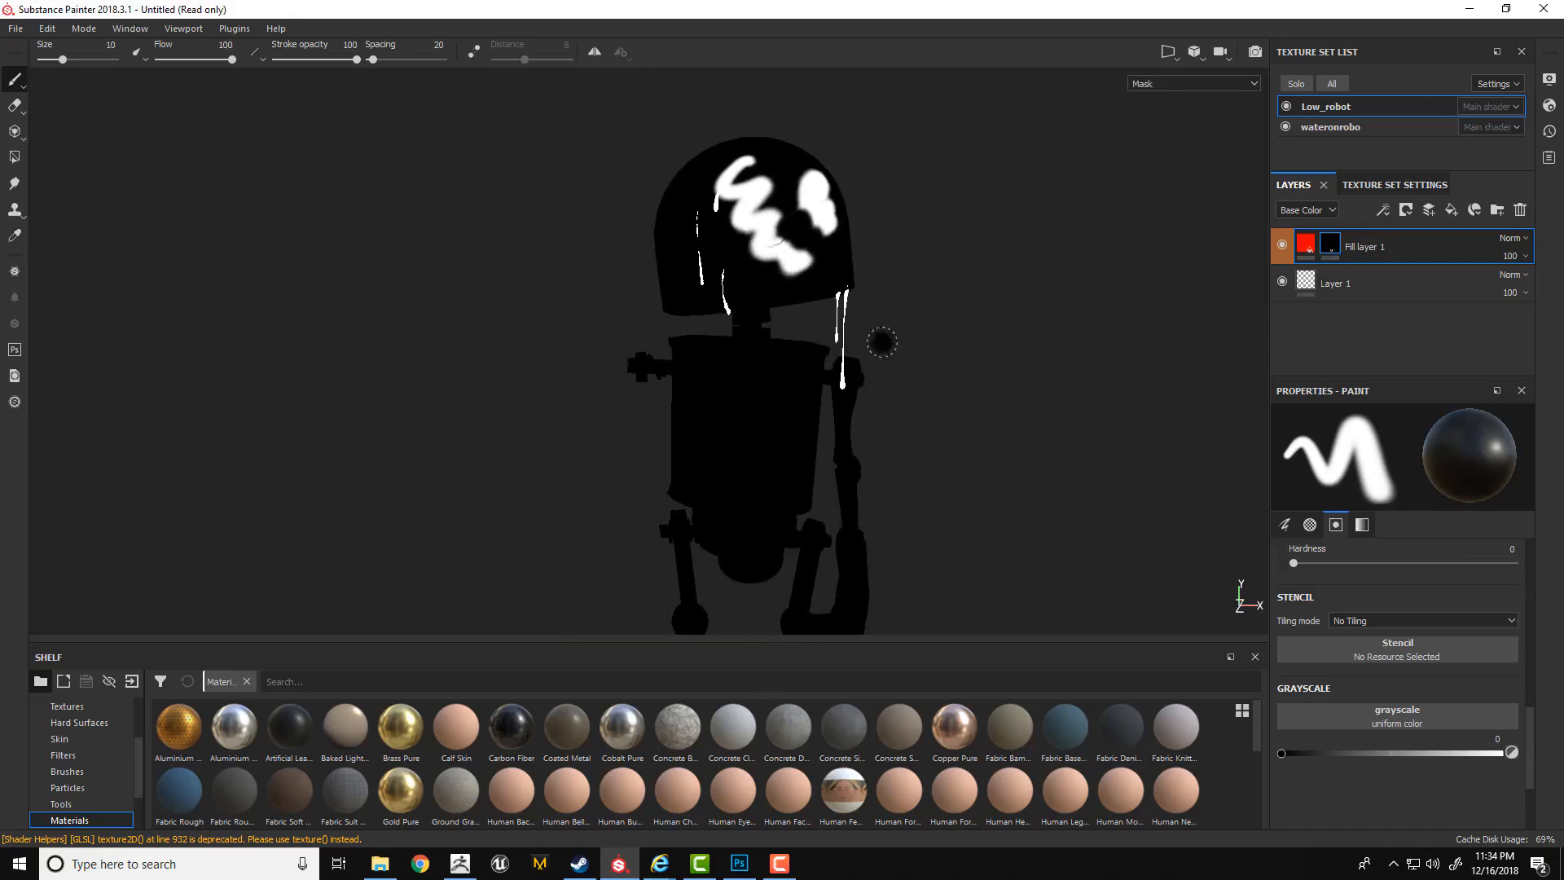
key("x")
left_click_drag(786, 368, 715, 377)
left_click_drag(755, 298, 977, 325, "alt")
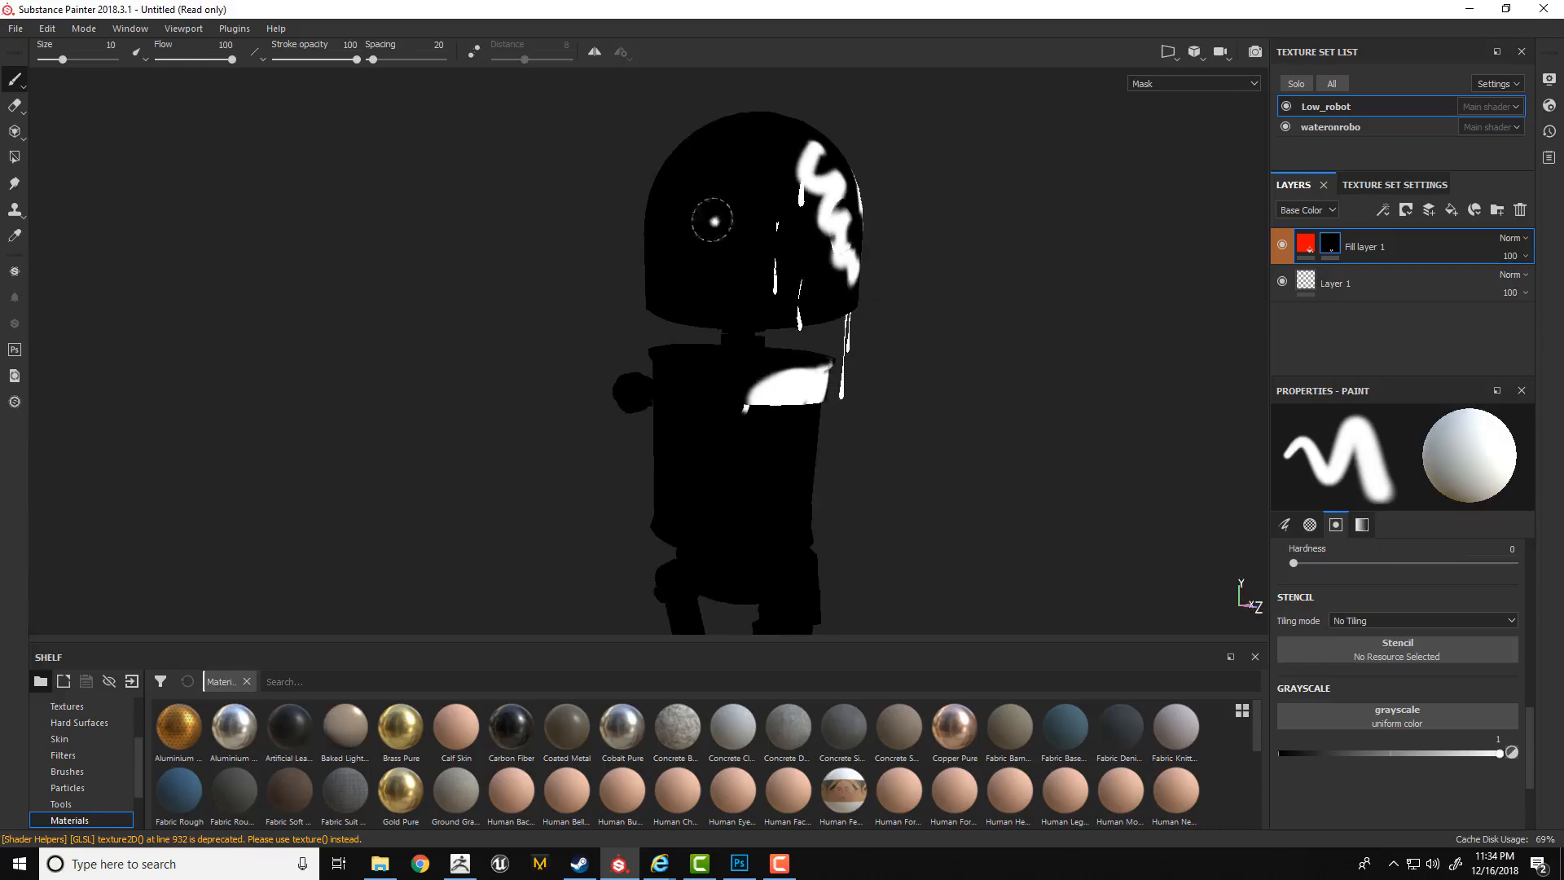
mouse_move(709, 216)
left_mouse_down()
mouse_move(698, 232)
mouse_move(736, 211)
left_mouse_up()
key("m")
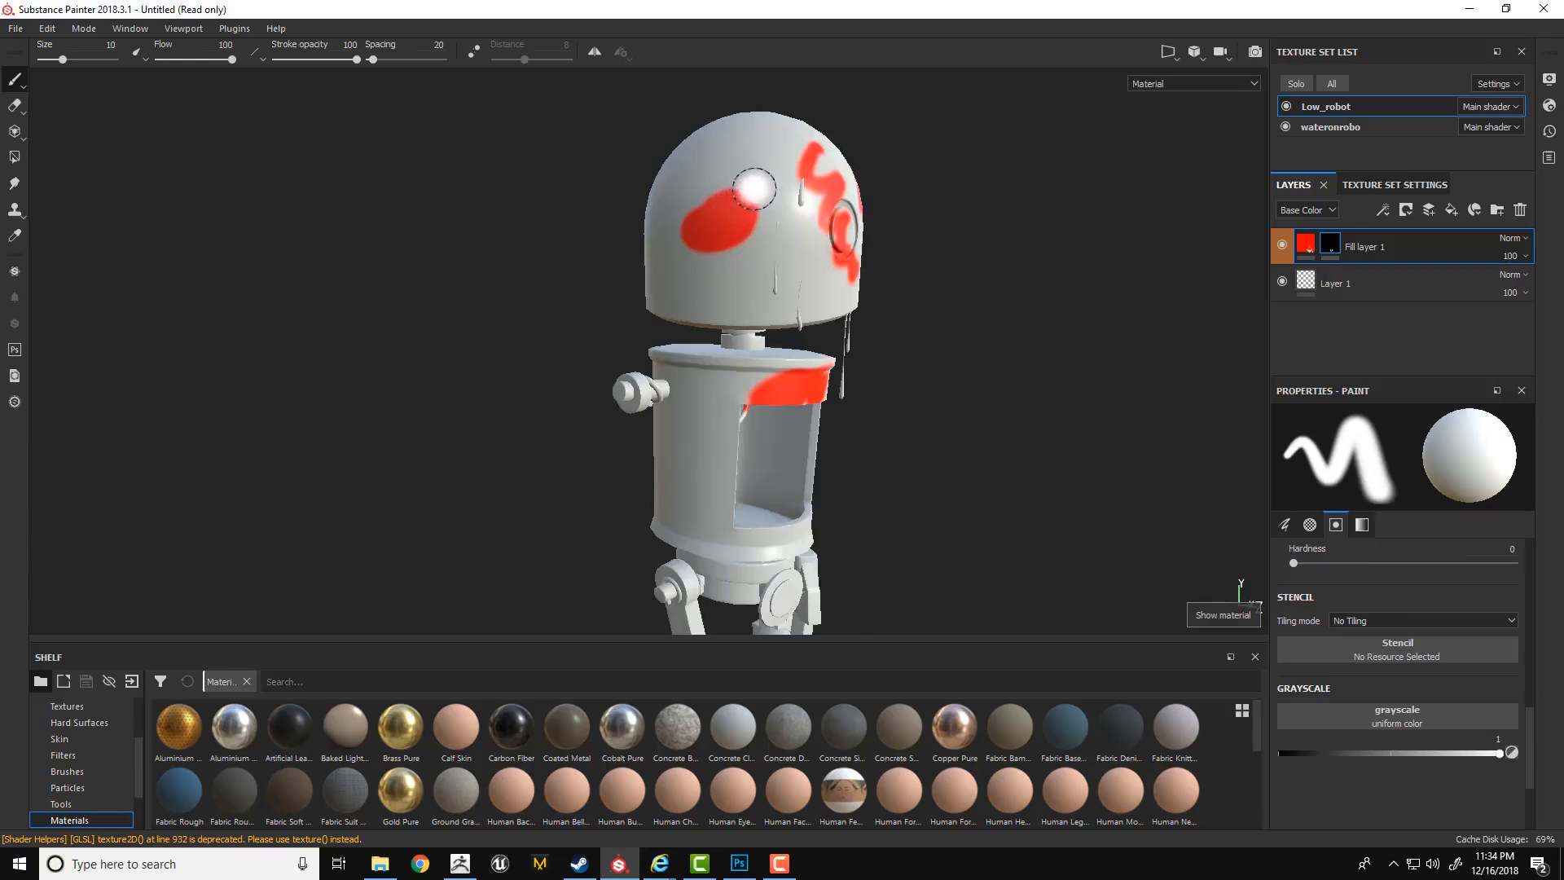
Disable and re-enable the fill layer's mask to compare the robot with and without it.
left_click(1331, 244, "shift")
left_click(1331, 245, "shift")
left_click(1331, 244, "shift")
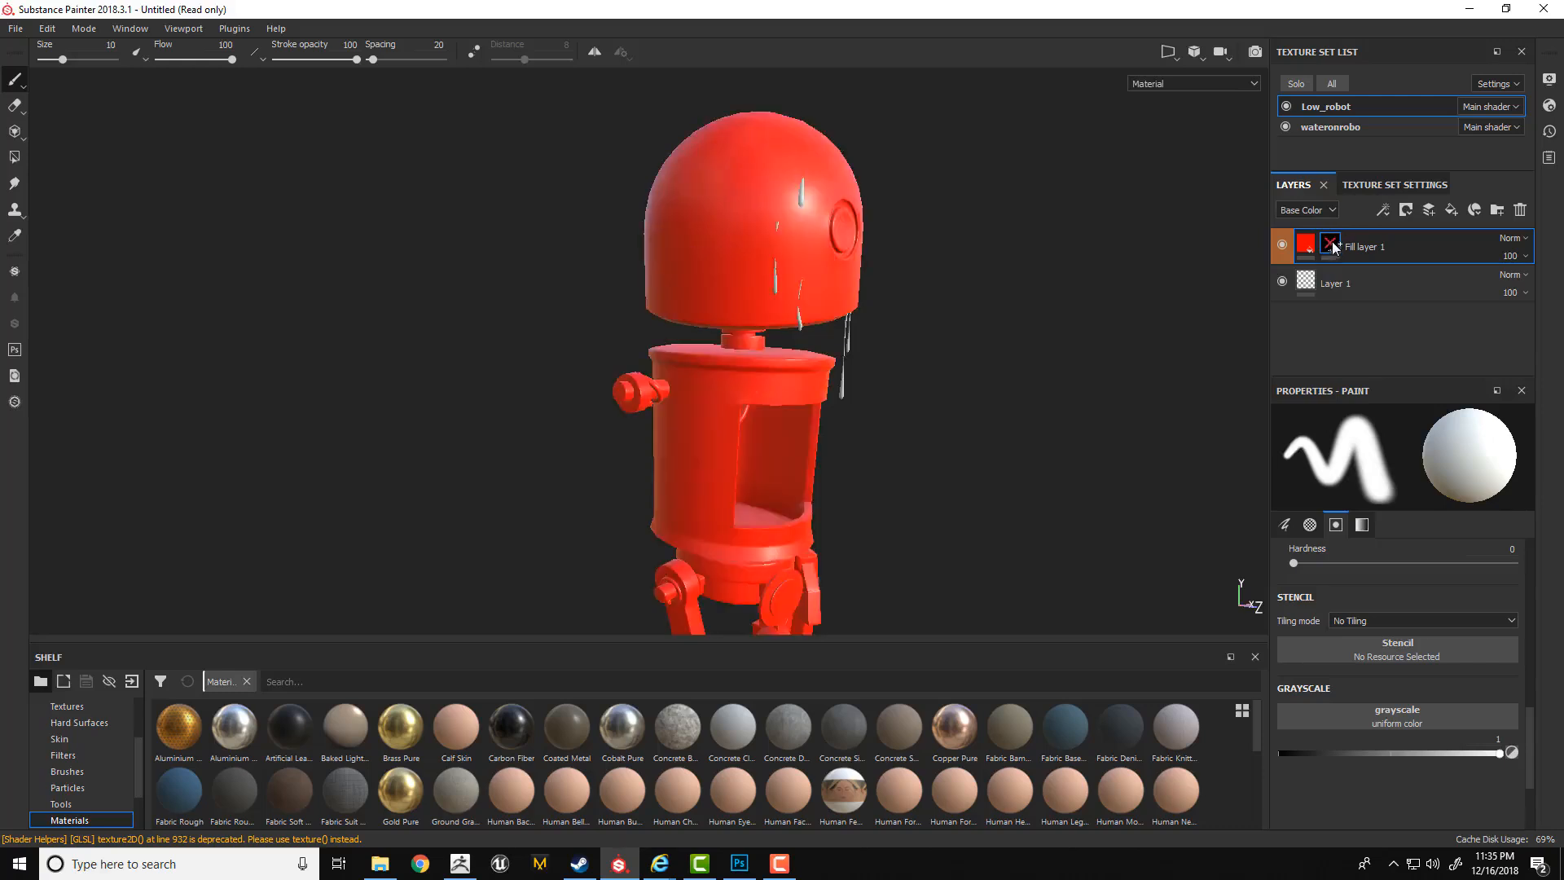
left_click(1331, 245, "shift")
mouse_move(1333, 242)
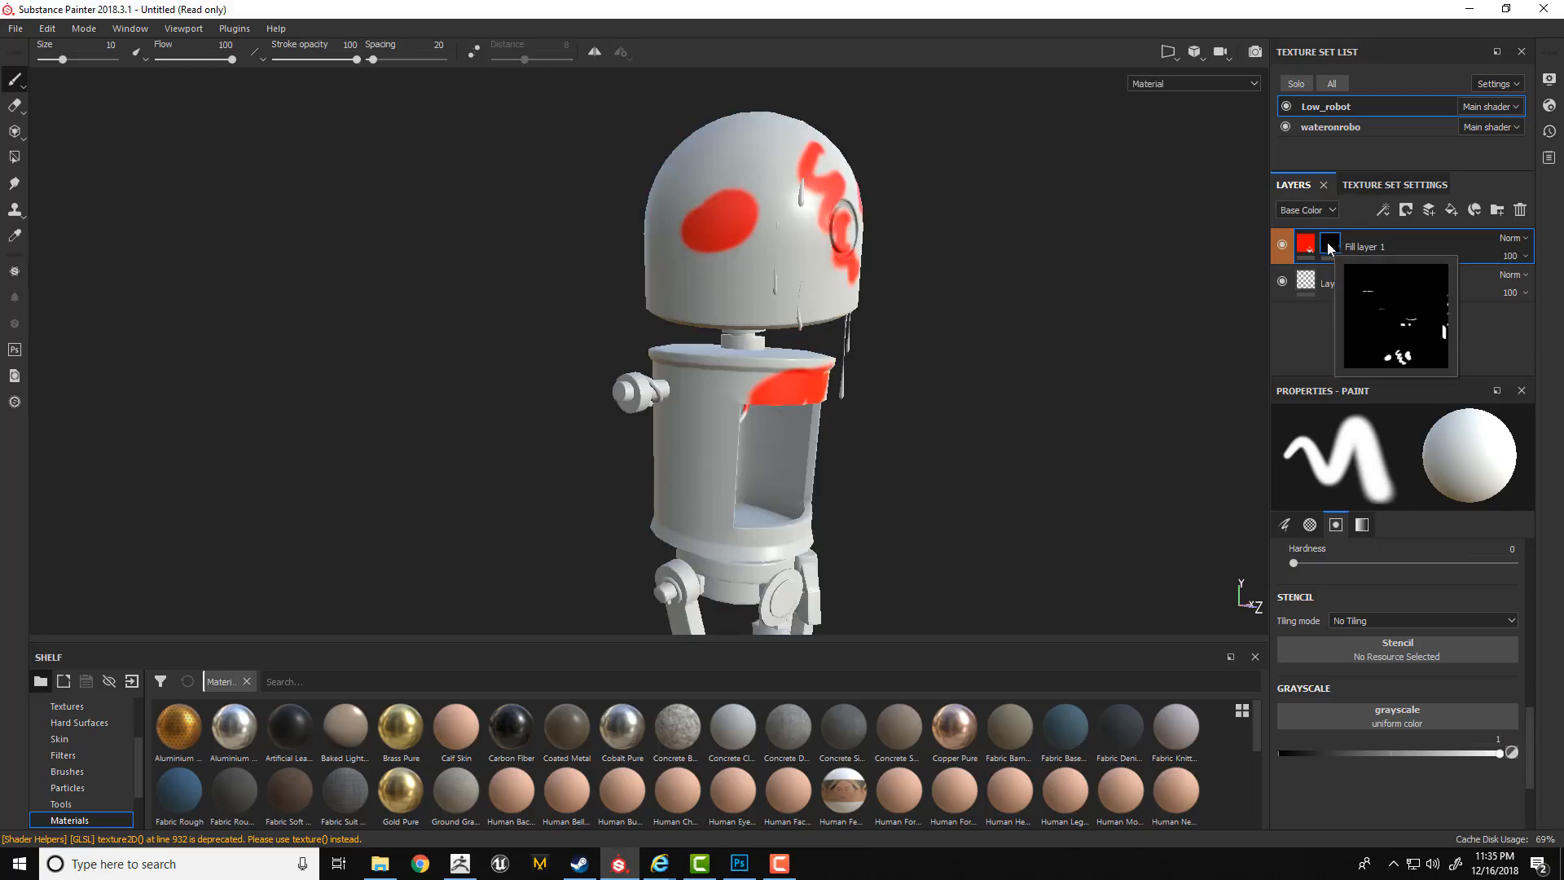
Add another fill layer above the masked one and give it a red base color.
left_click(1363, 185)
left_click_drag(1527, 239, 1527, 242)
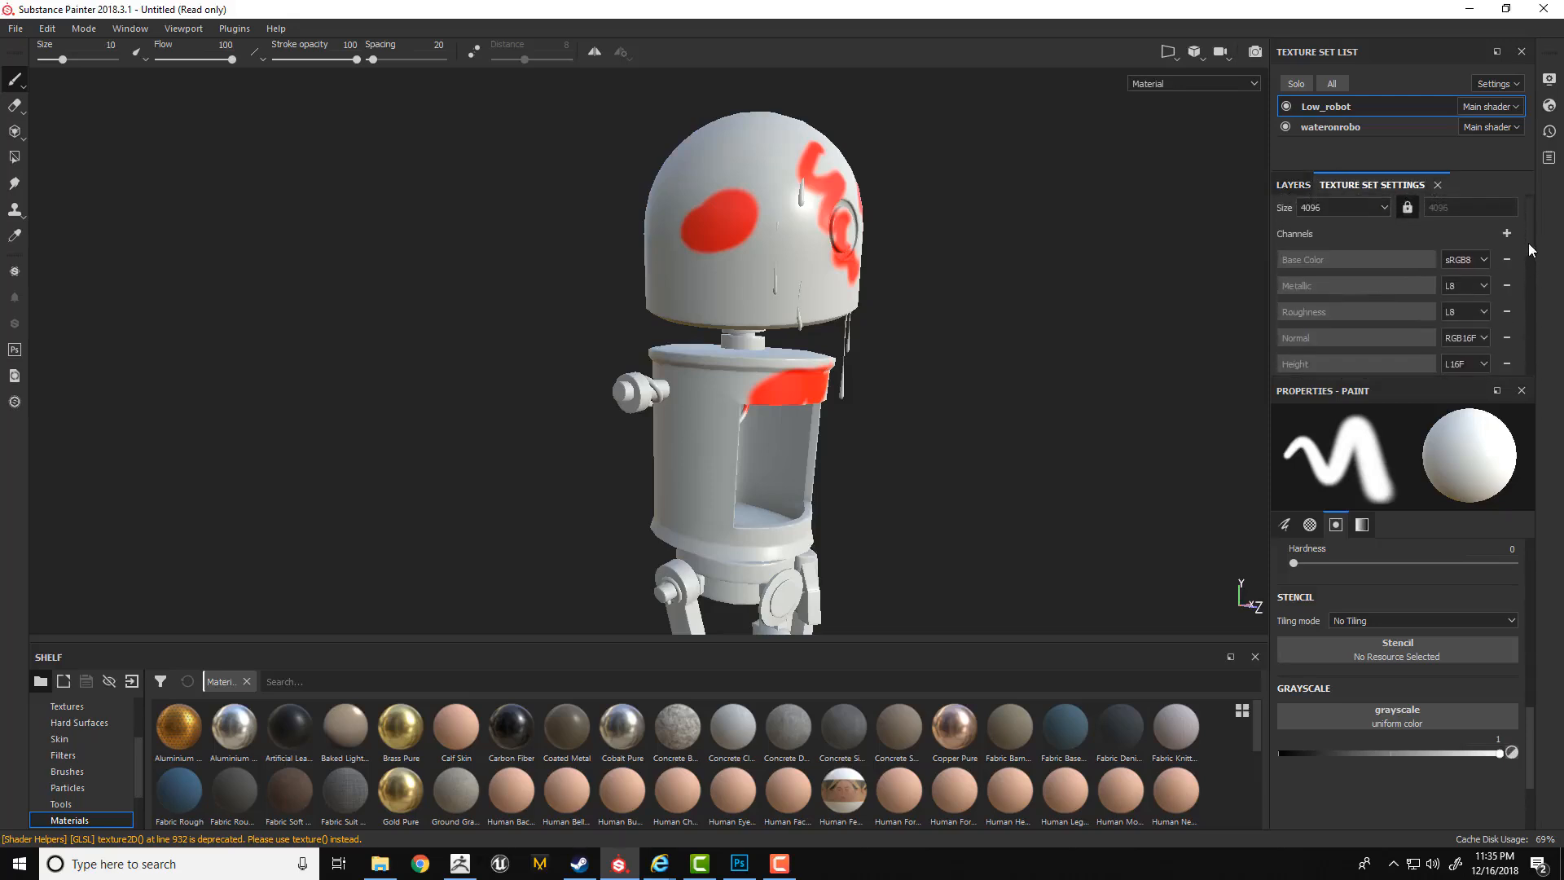
left_click(1304, 186)
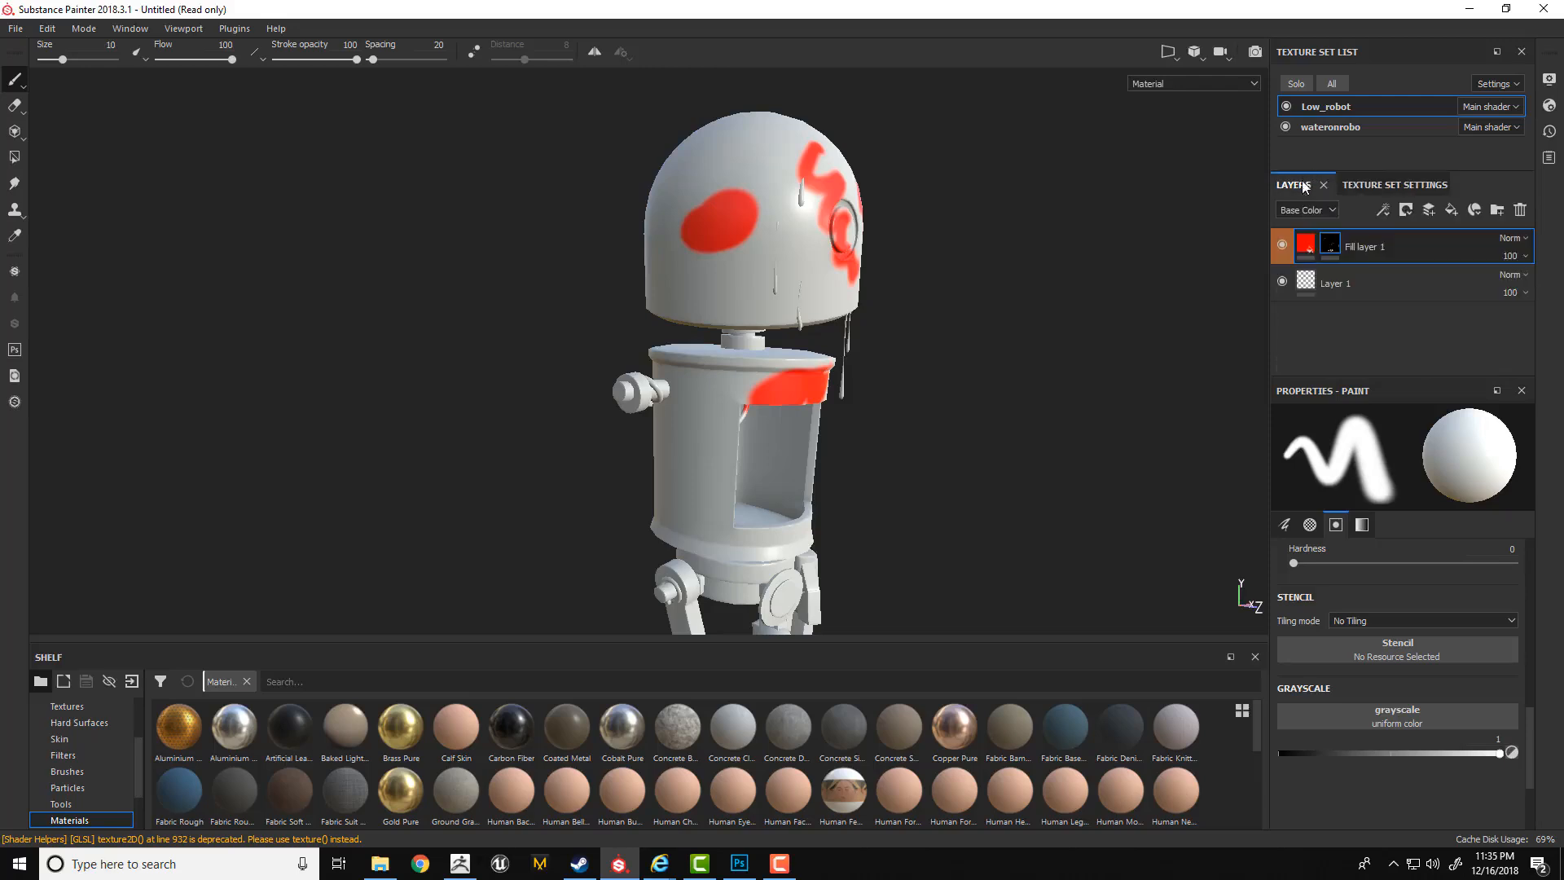
left_click(1451, 210)
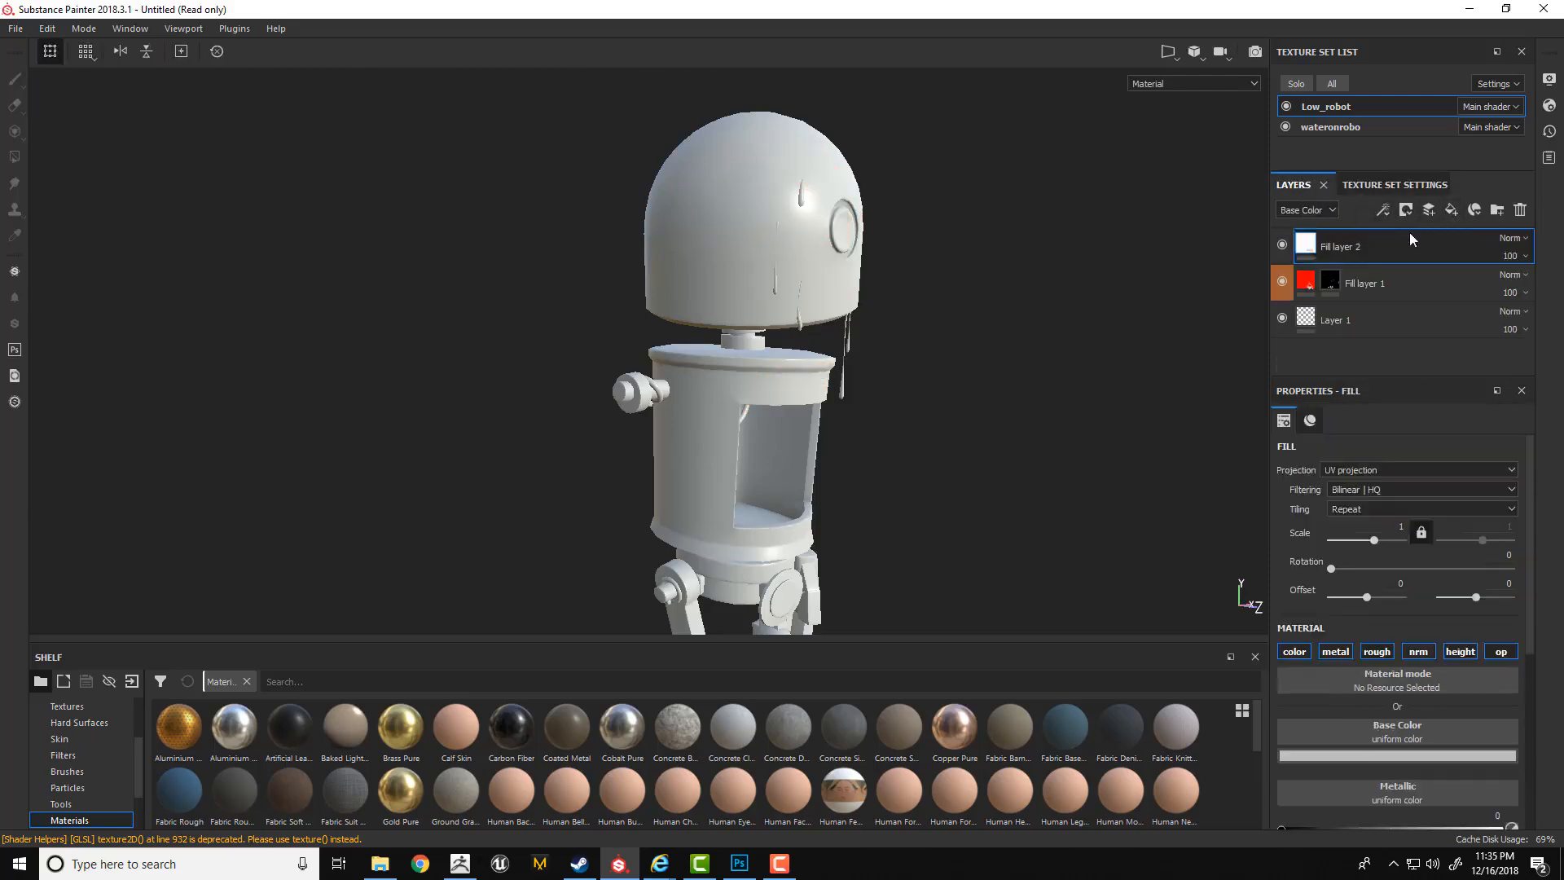
left_click_drag(1528, 447, 1472, 539)
left_click(1394, 538)
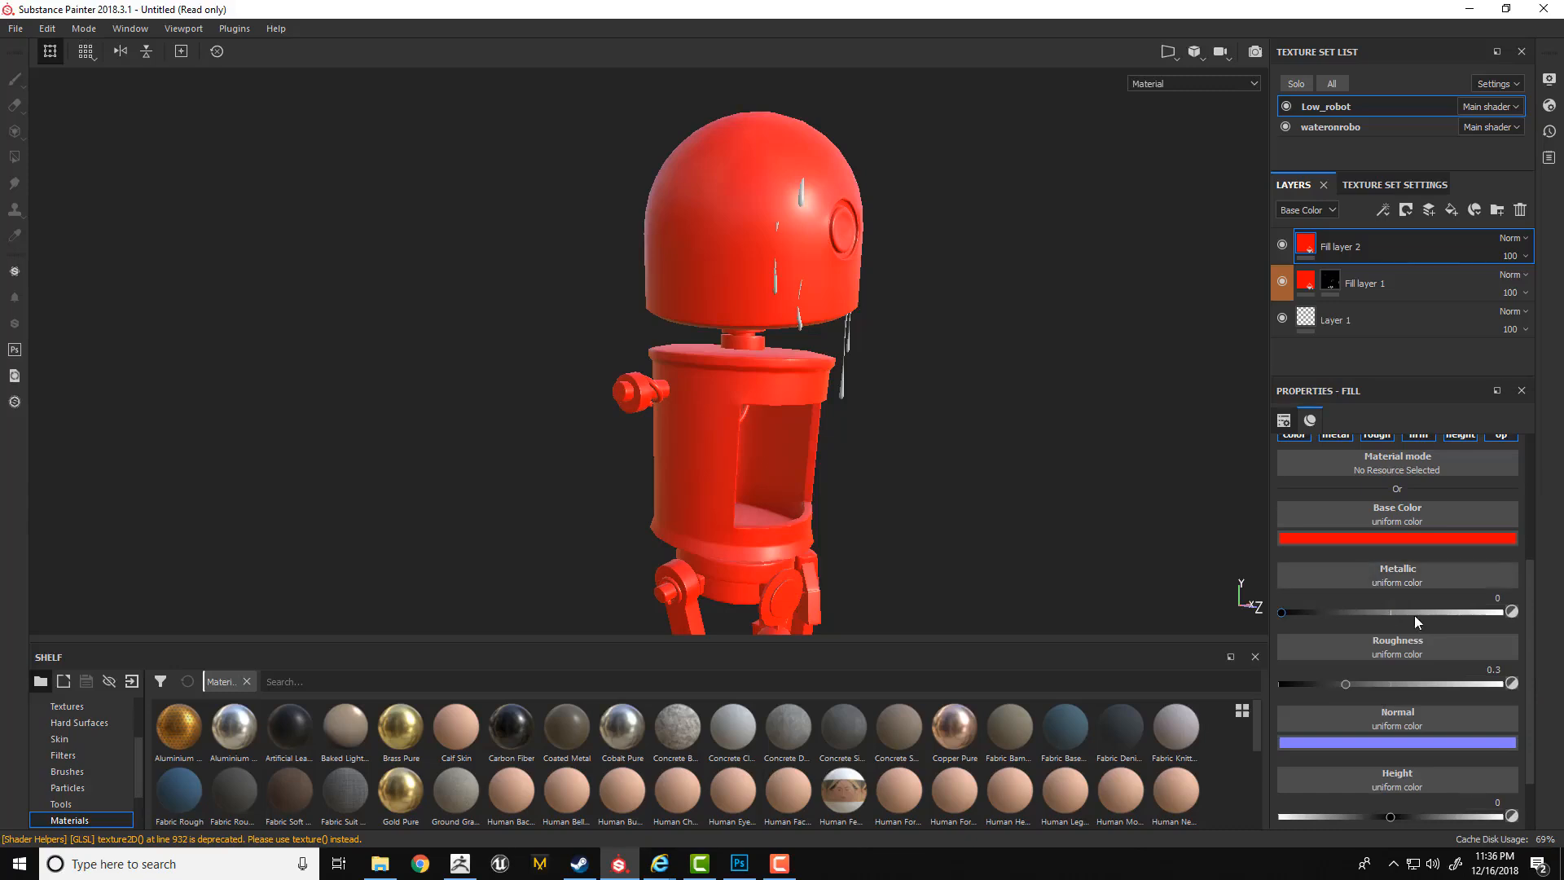
Try different metallic values on the new fill layer and set Metallic to 1.
left_click_drag(1413, 614, 1252, 621)
mouse_move(1283, 619)
left_mouse_down()
mouse_move(1553, 633)
mouse_move(1380, 619)
left_mouse_up()
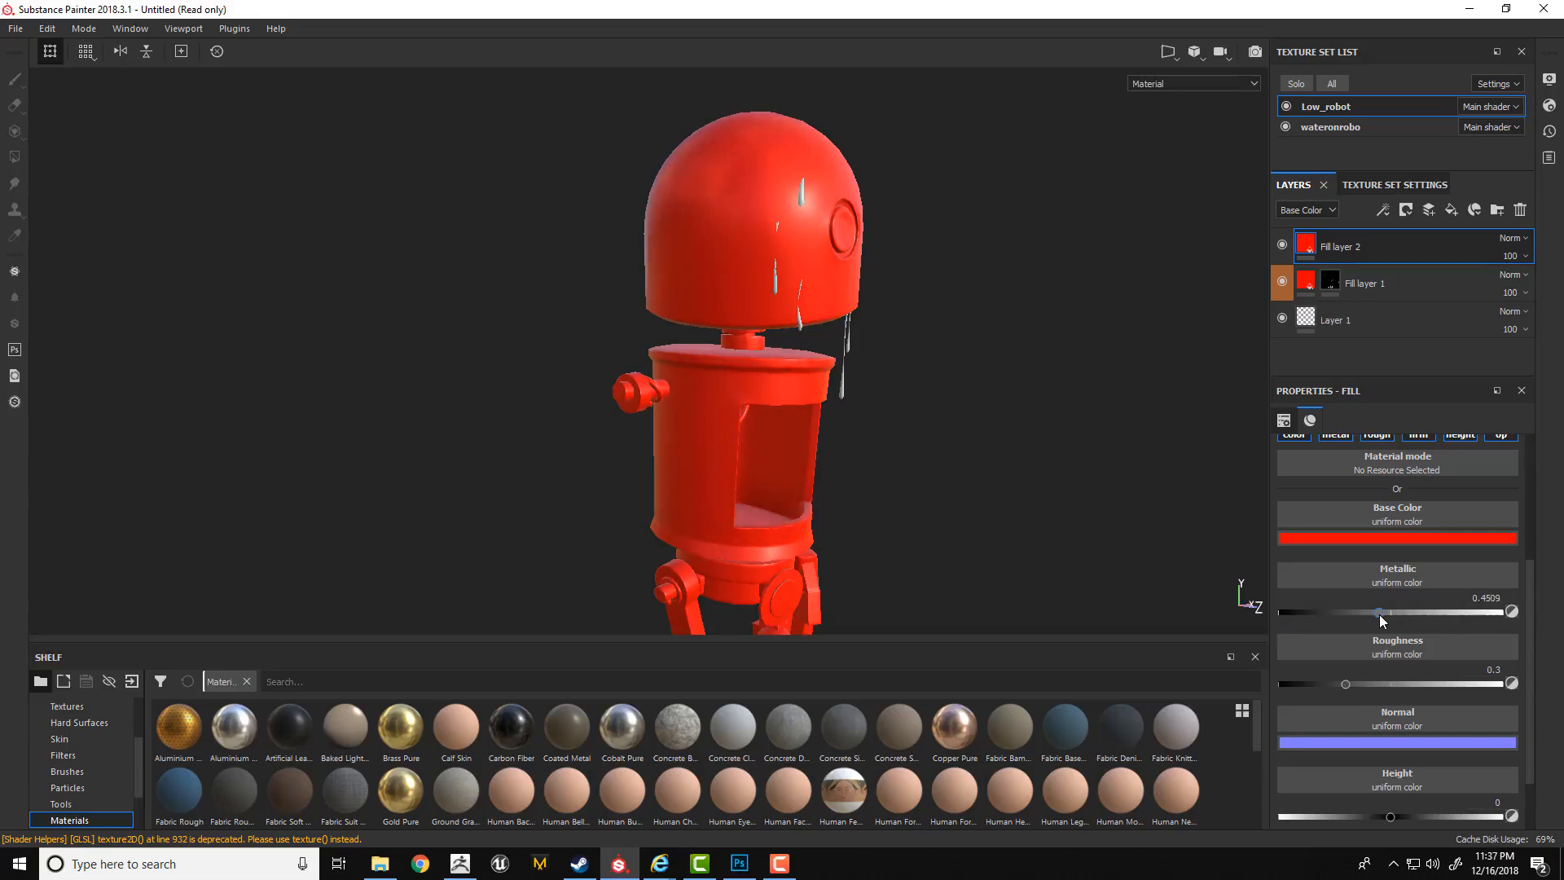
left_click_drag(1379, 619, 1555, 607)
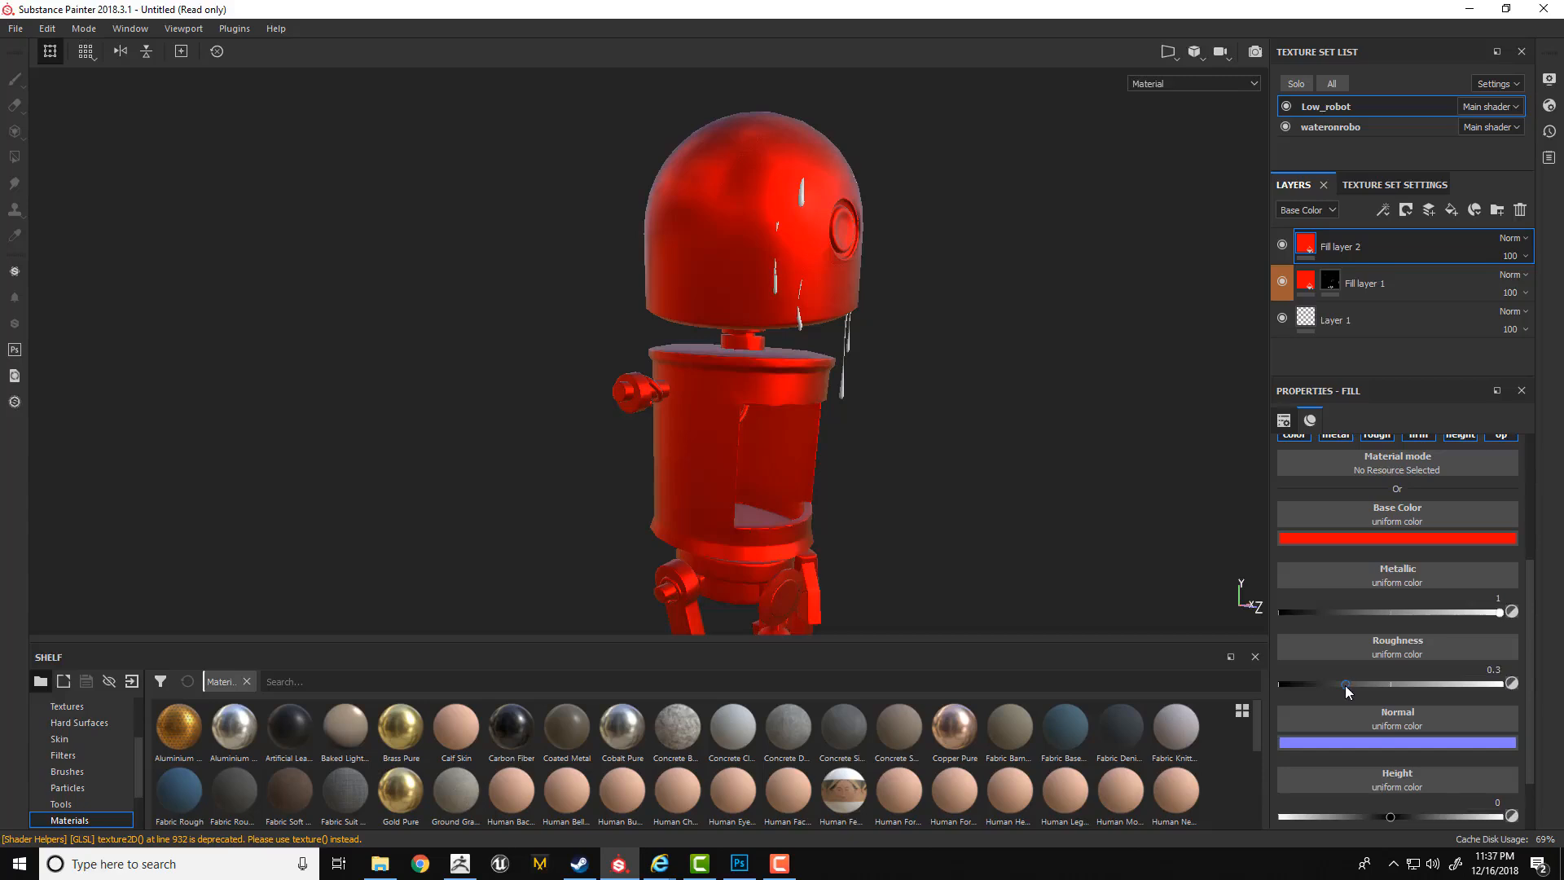
Try lower roughness values on the new fill layer and set Roughness to 0.25.
mouse_move(1346, 691)
left_mouse_down()
mouse_move(1401, 686)
mouse_move(1247, 684)
left_mouse_up()
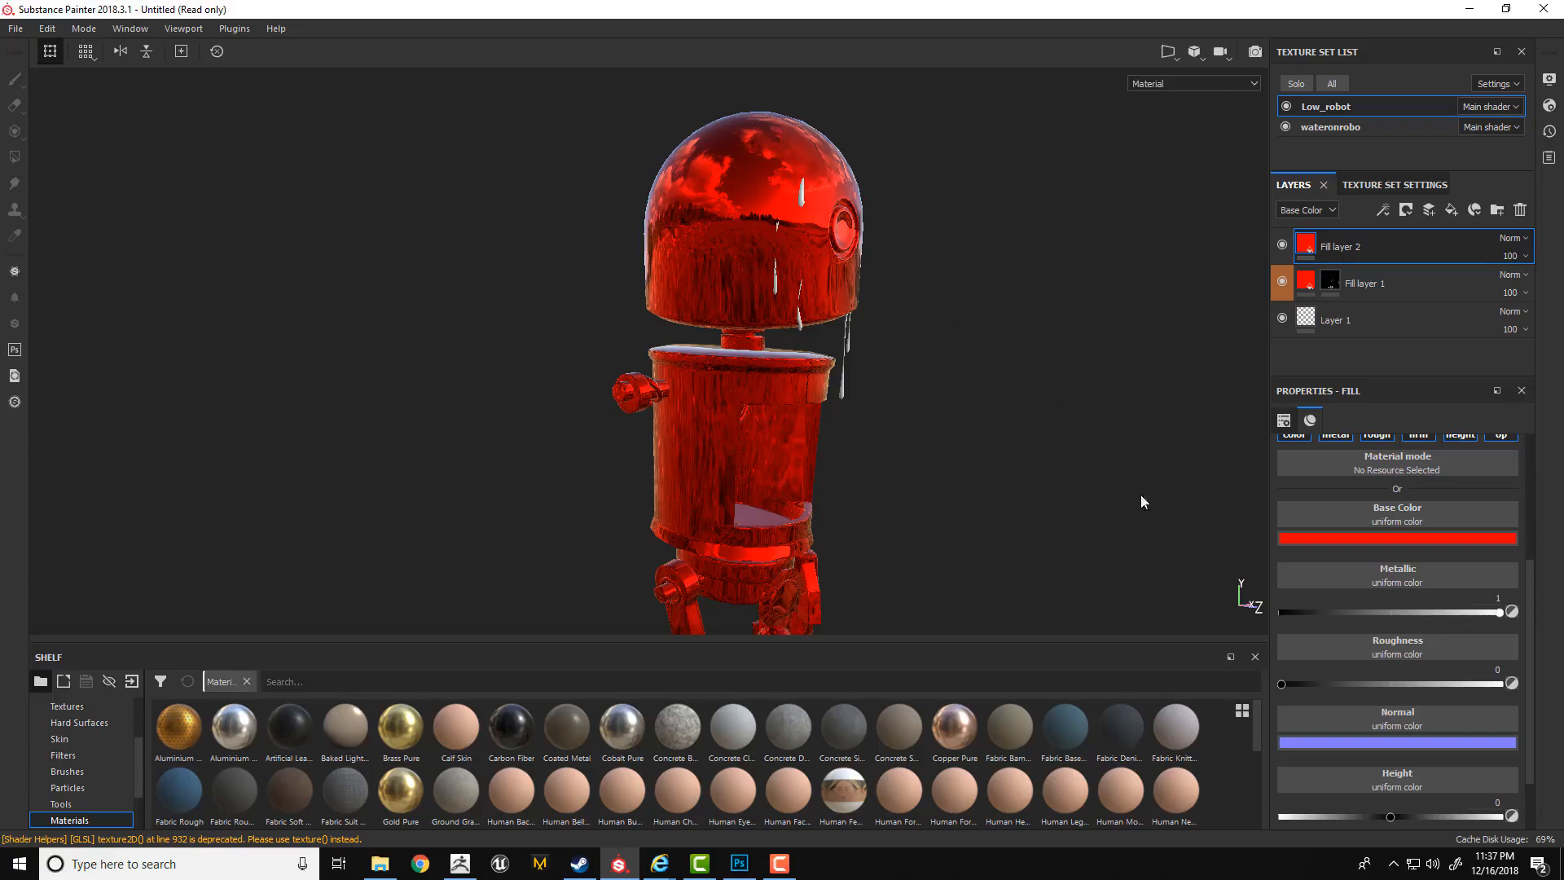
mouse_move(1283, 685)
left_mouse_down()
mouse_move(1448, 686)
mouse_move(1243, 694)
mouse_move(1414, 685)
mouse_move(1307, 688)
left_mouse_up()
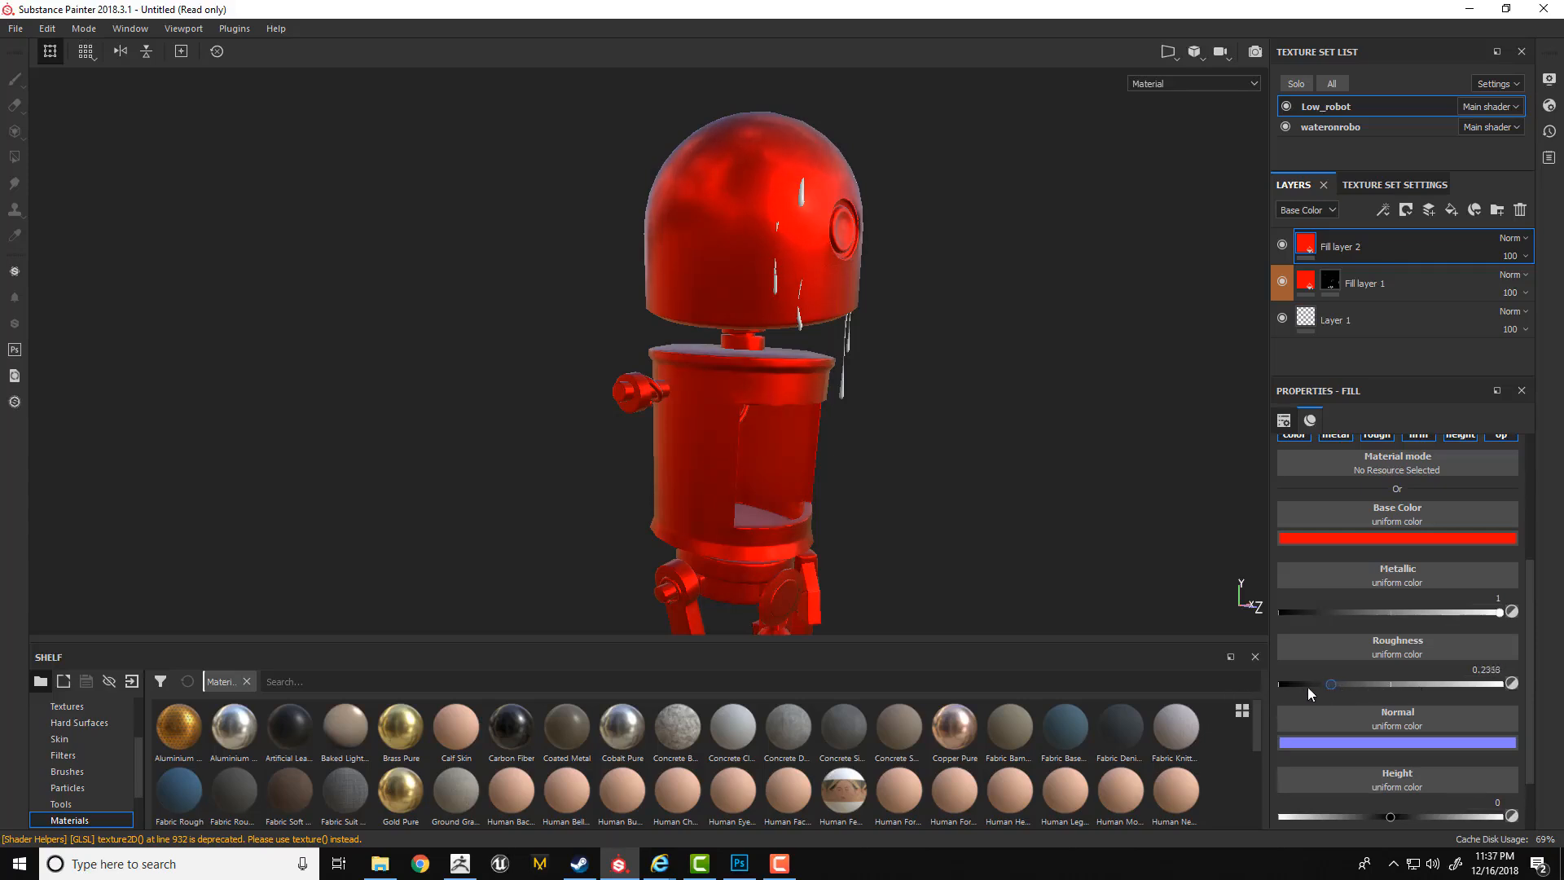
left_click_drag(1185, 694, 1332, 687)
left_click(1476, 668)
type("0.25")
key("Return")
Add a black mask to the new metallic red fill layer.
scroll(1515, 684, "down", 1)
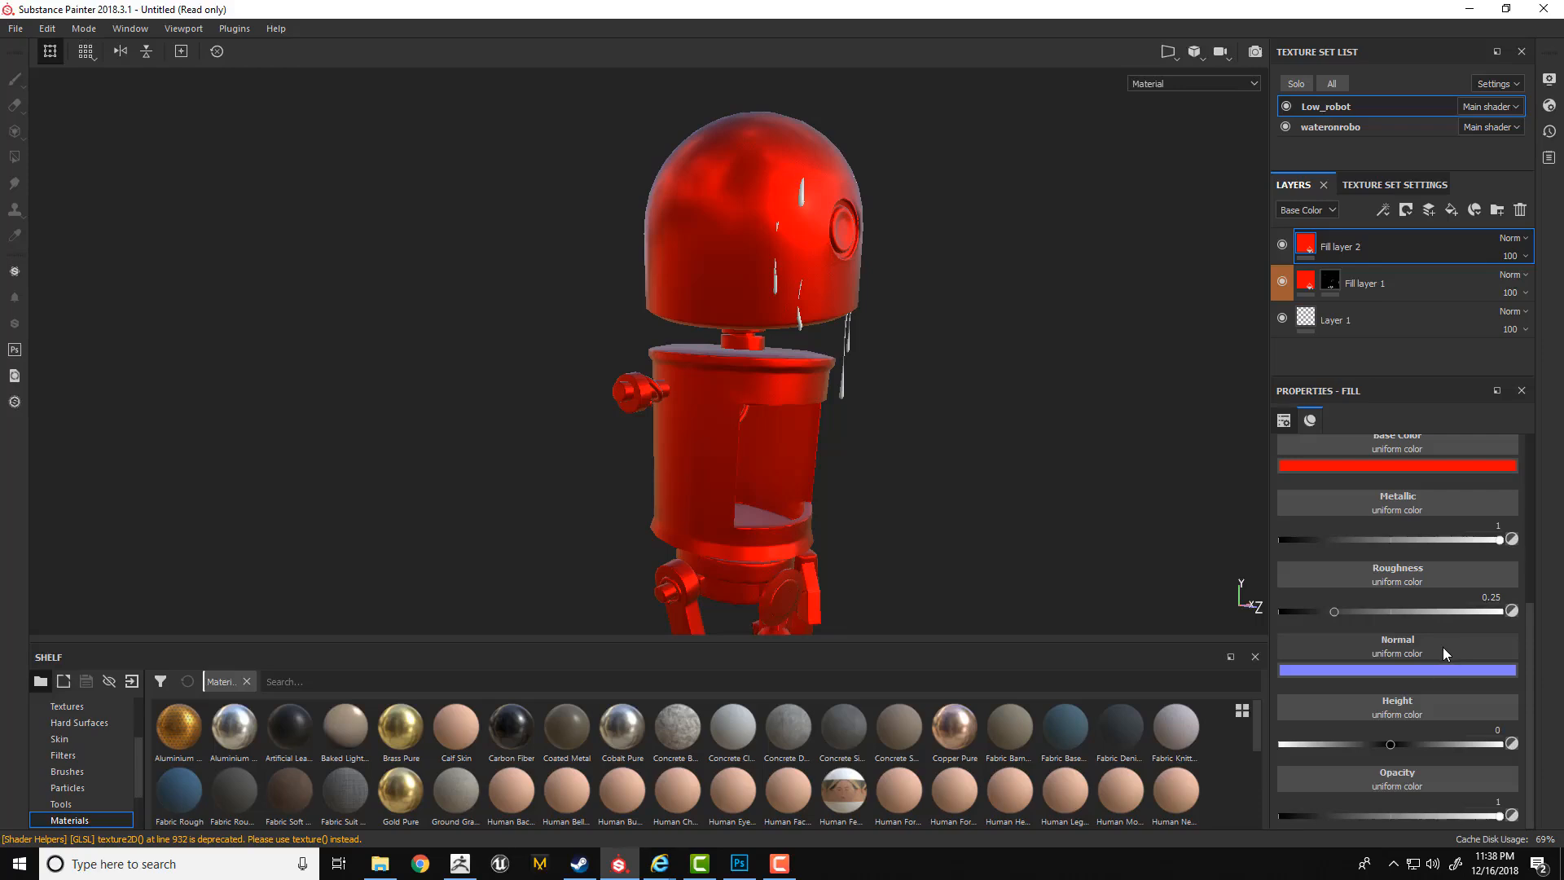
left_click(1392, 185)
left_click(1294, 185)
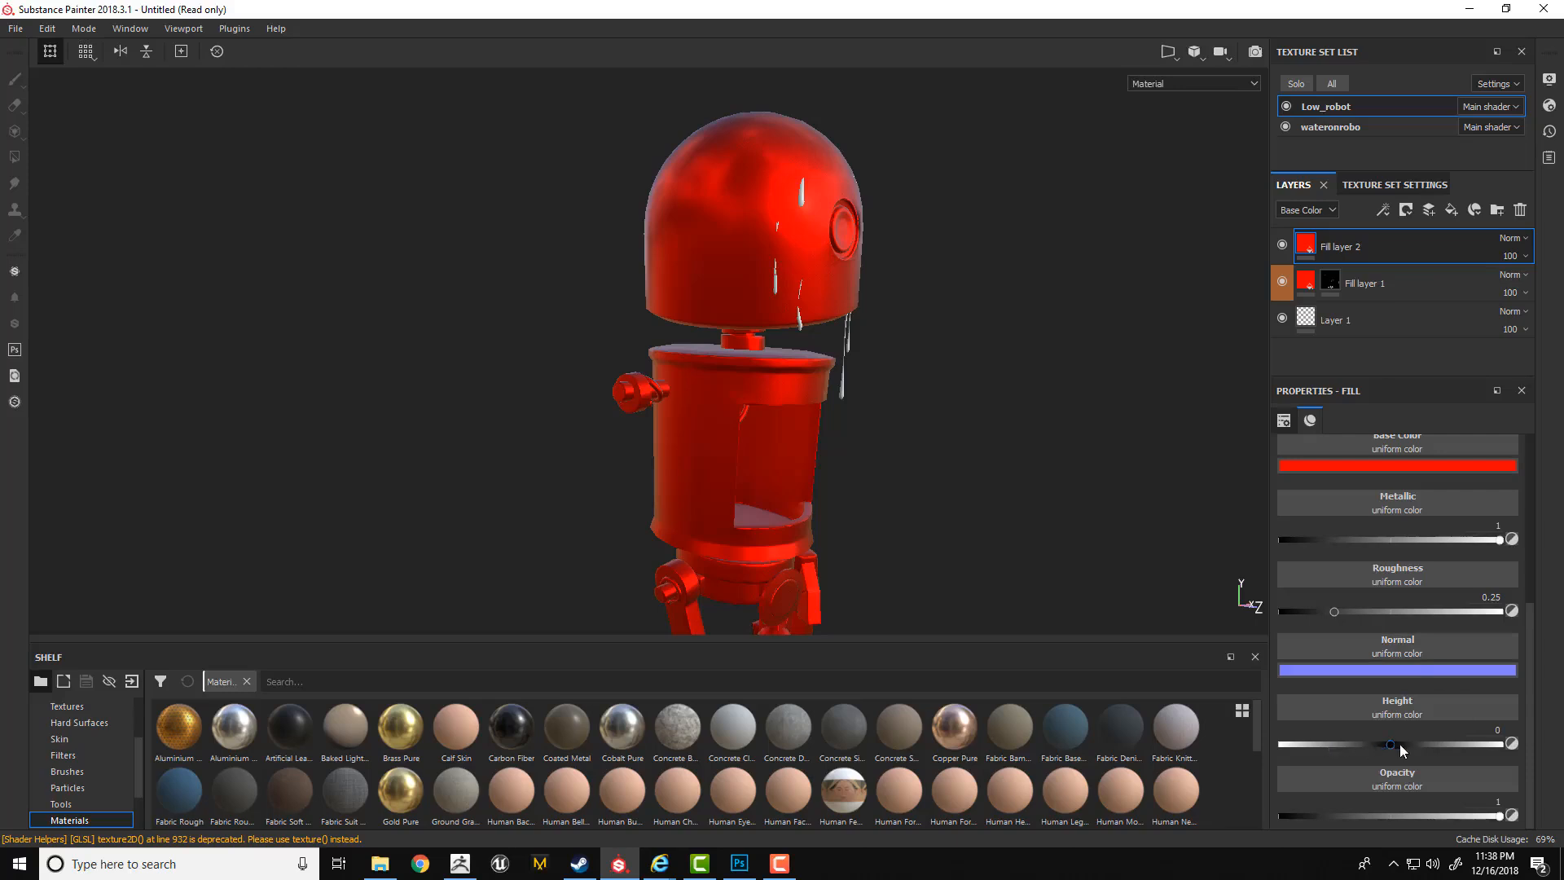
right_click(1336, 246)
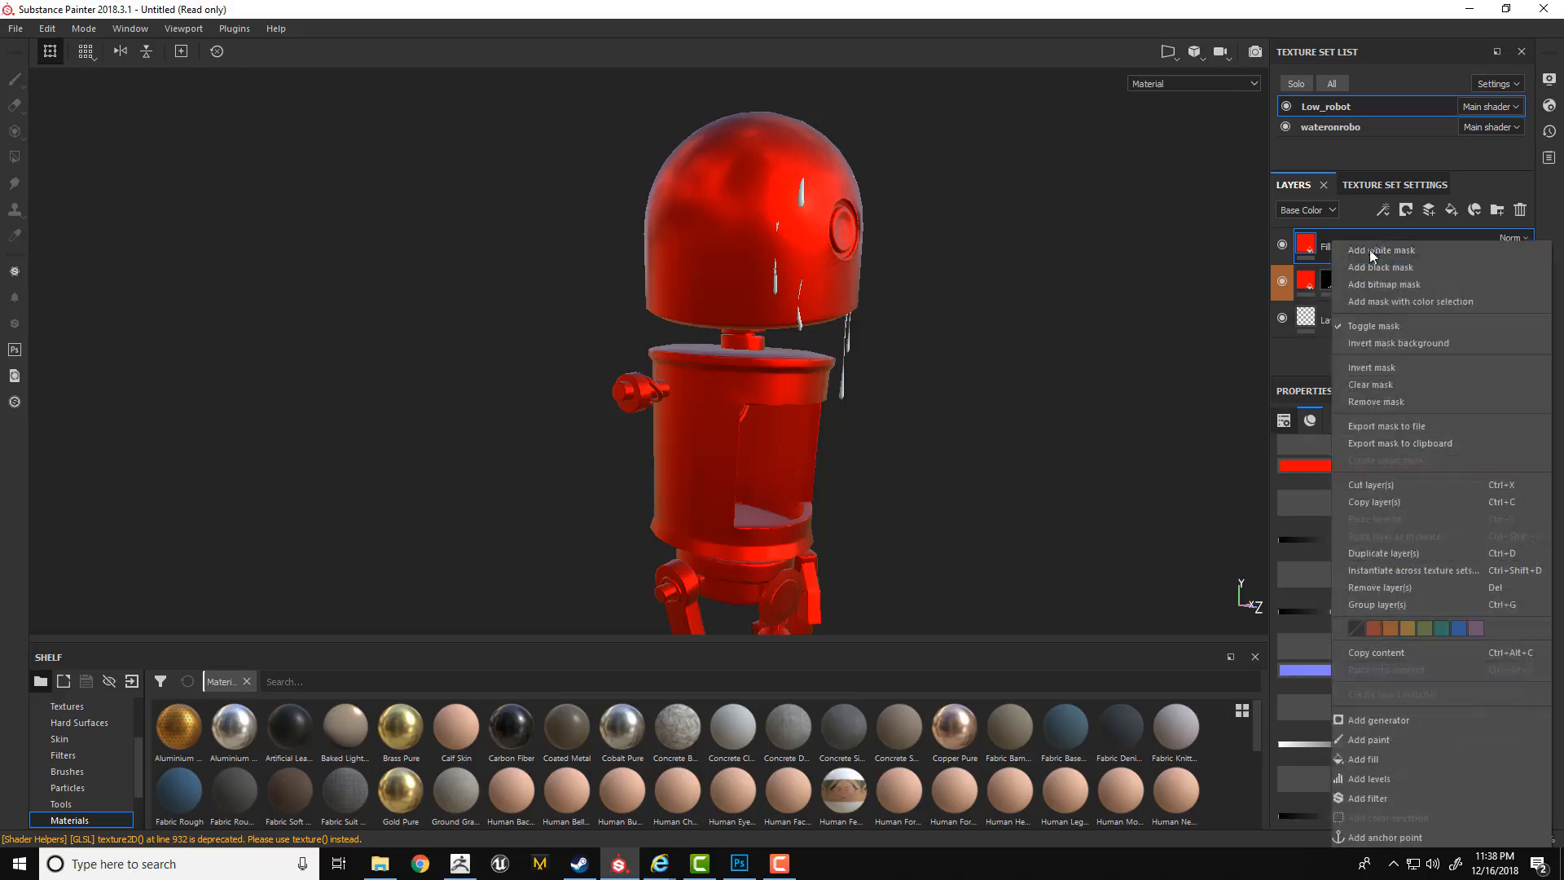
left_click(1367, 267)
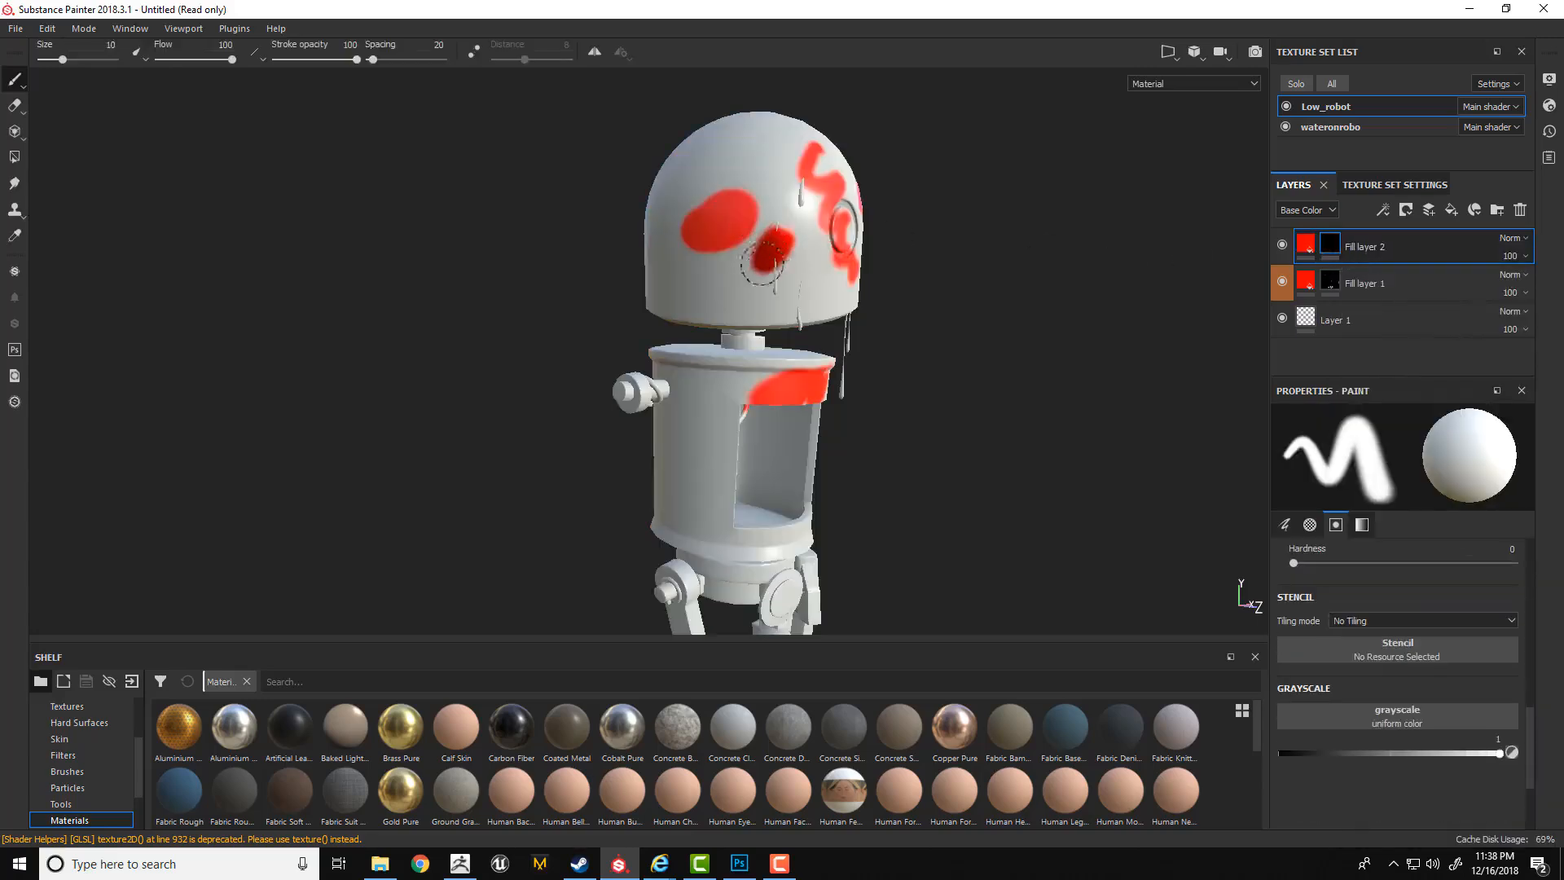
Paint a white spot on the new mask over the robot's head and set the layer's Height to -0.0182.
mouse_move(763, 259)
left_mouse_down()
mouse_move(794, 232)
mouse_move(774, 272)
left_mouse_up()
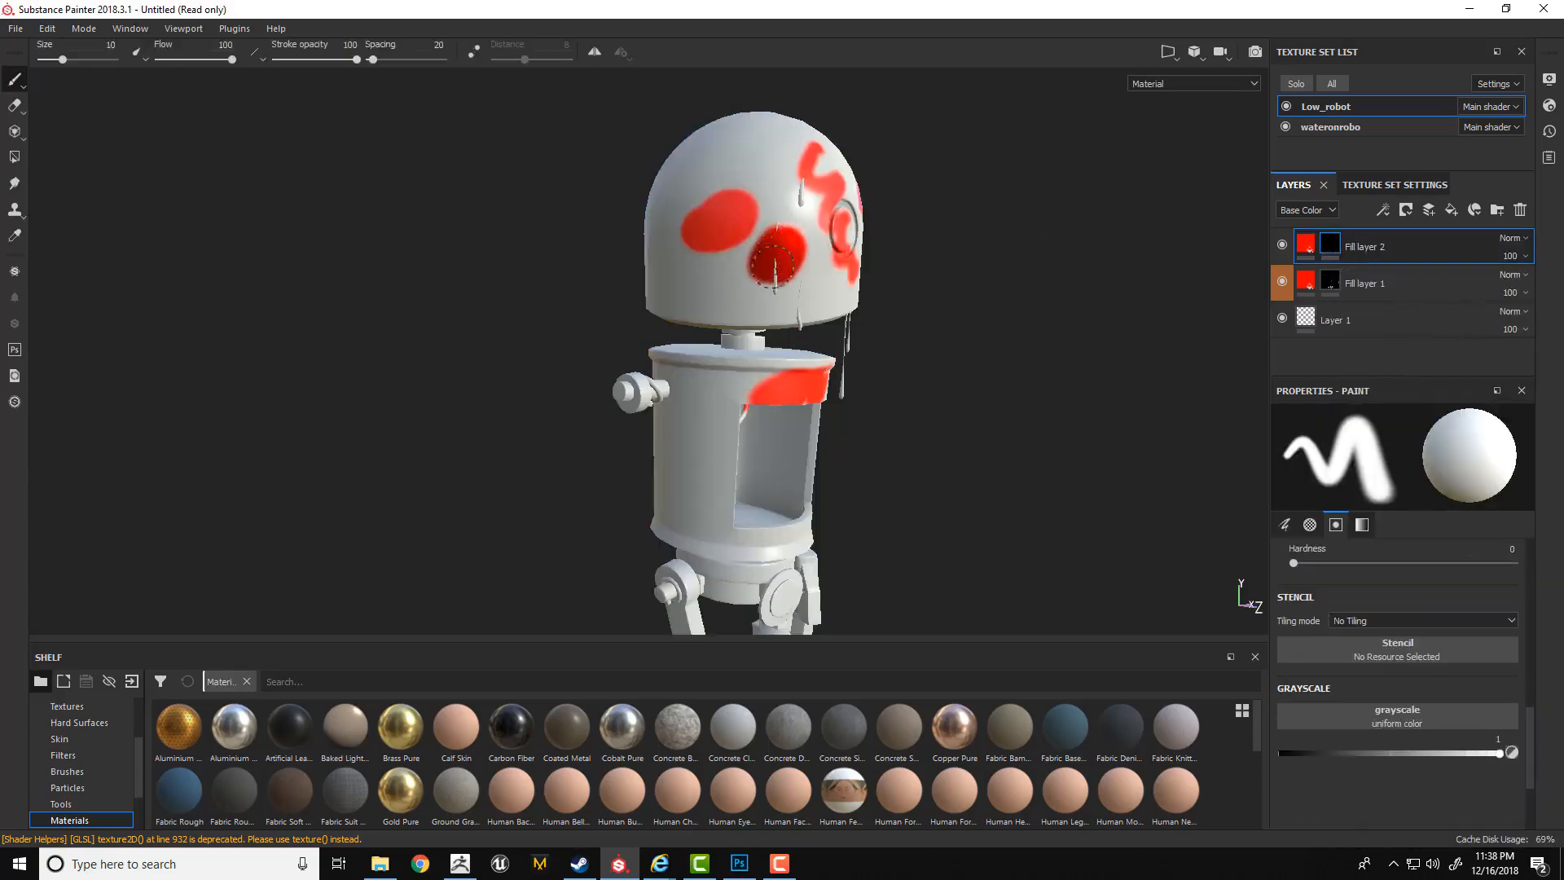
left_click(1306, 245)
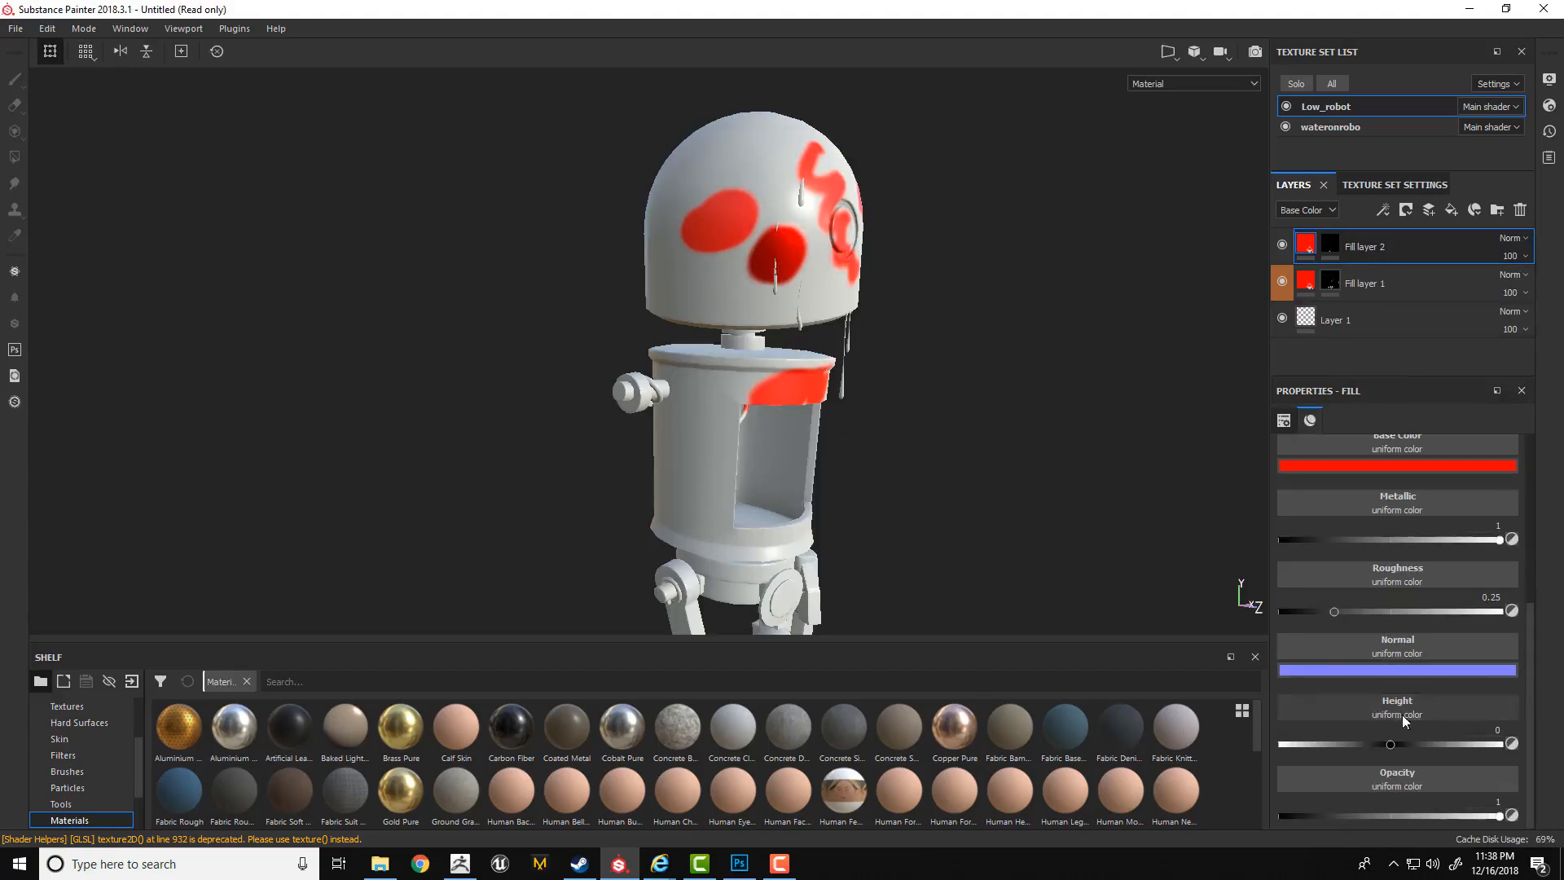
mouse_move(1390, 744)
left_mouse_down()
mouse_move(1459, 741)
mouse_move(1316, 744)
mouse_move(1389, 744)
left_mouse_up()
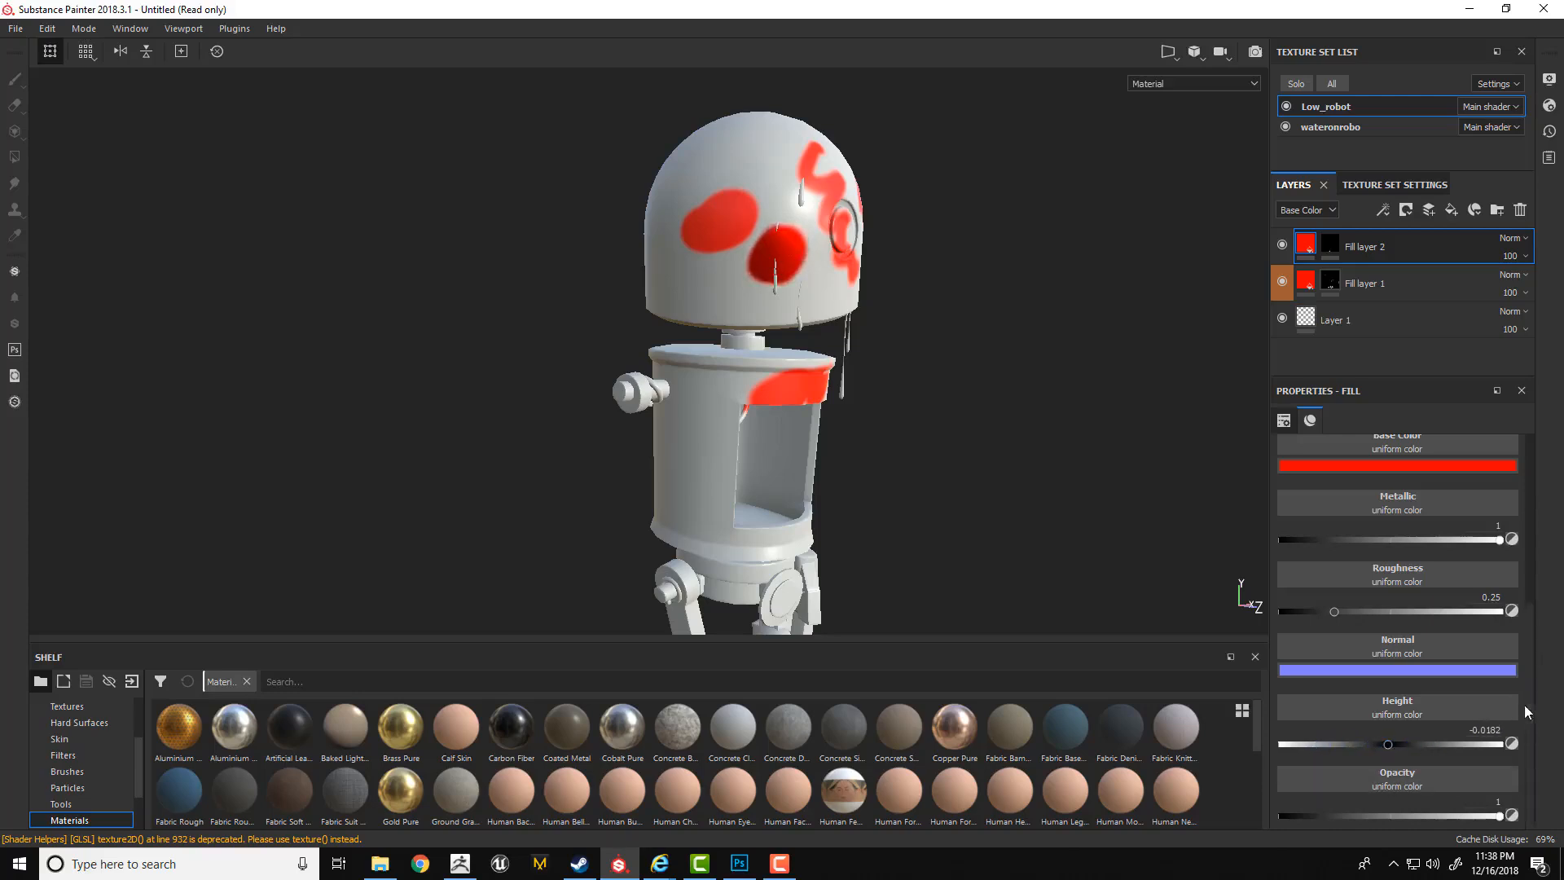
Add an Emissive channel to the Low_robot texture set and return to the fill layer's material properties.
left_click_drag(1531, 715, 1528, 582)
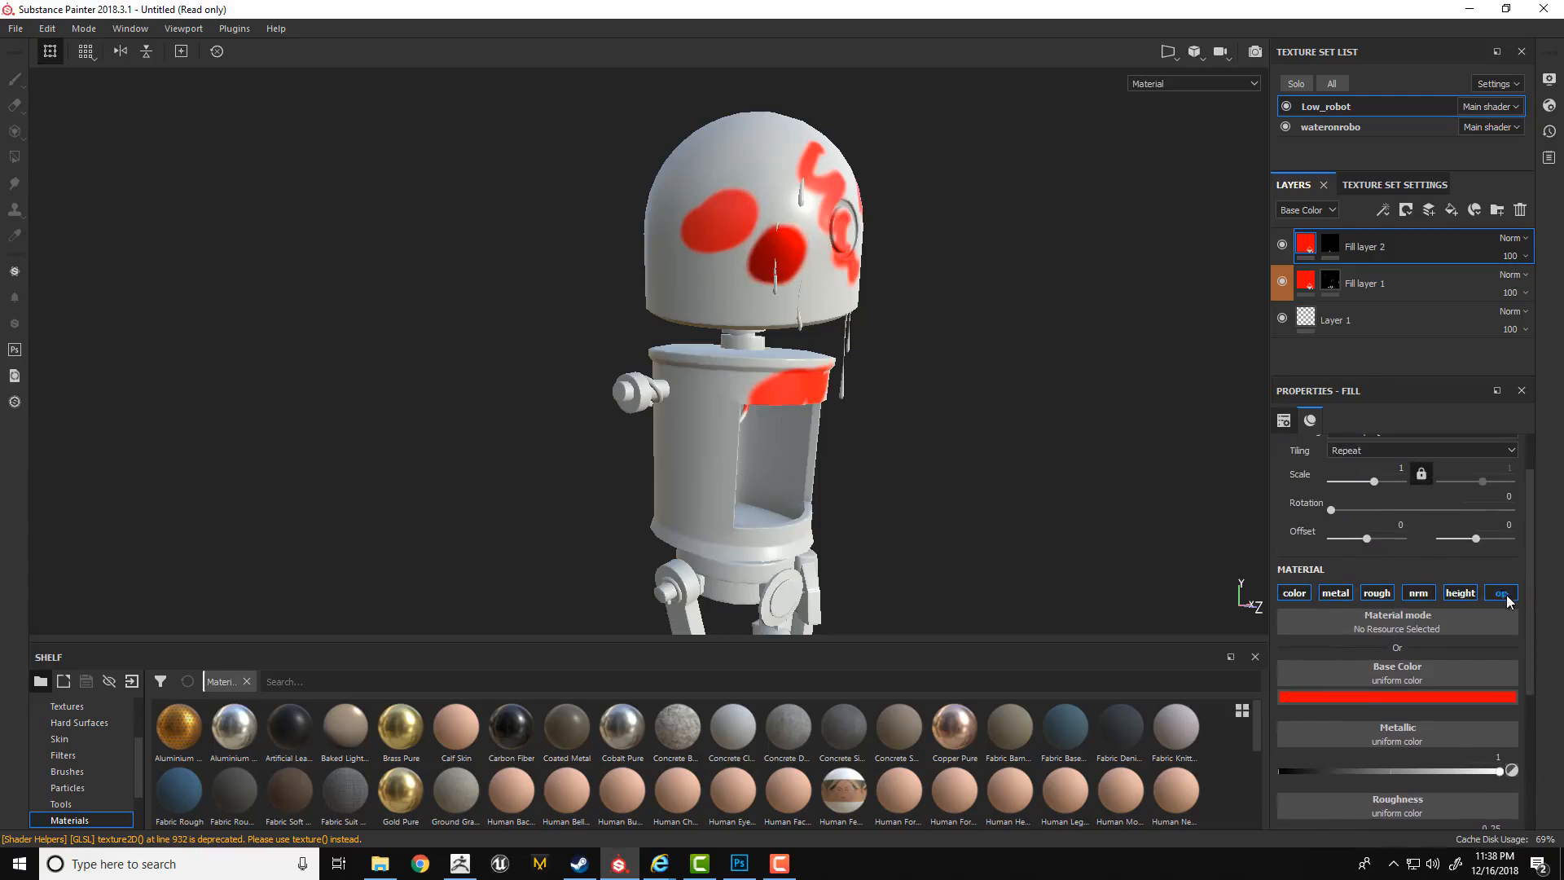
scroll(1531, 570, "up", 2)
left_click(1396, 184)
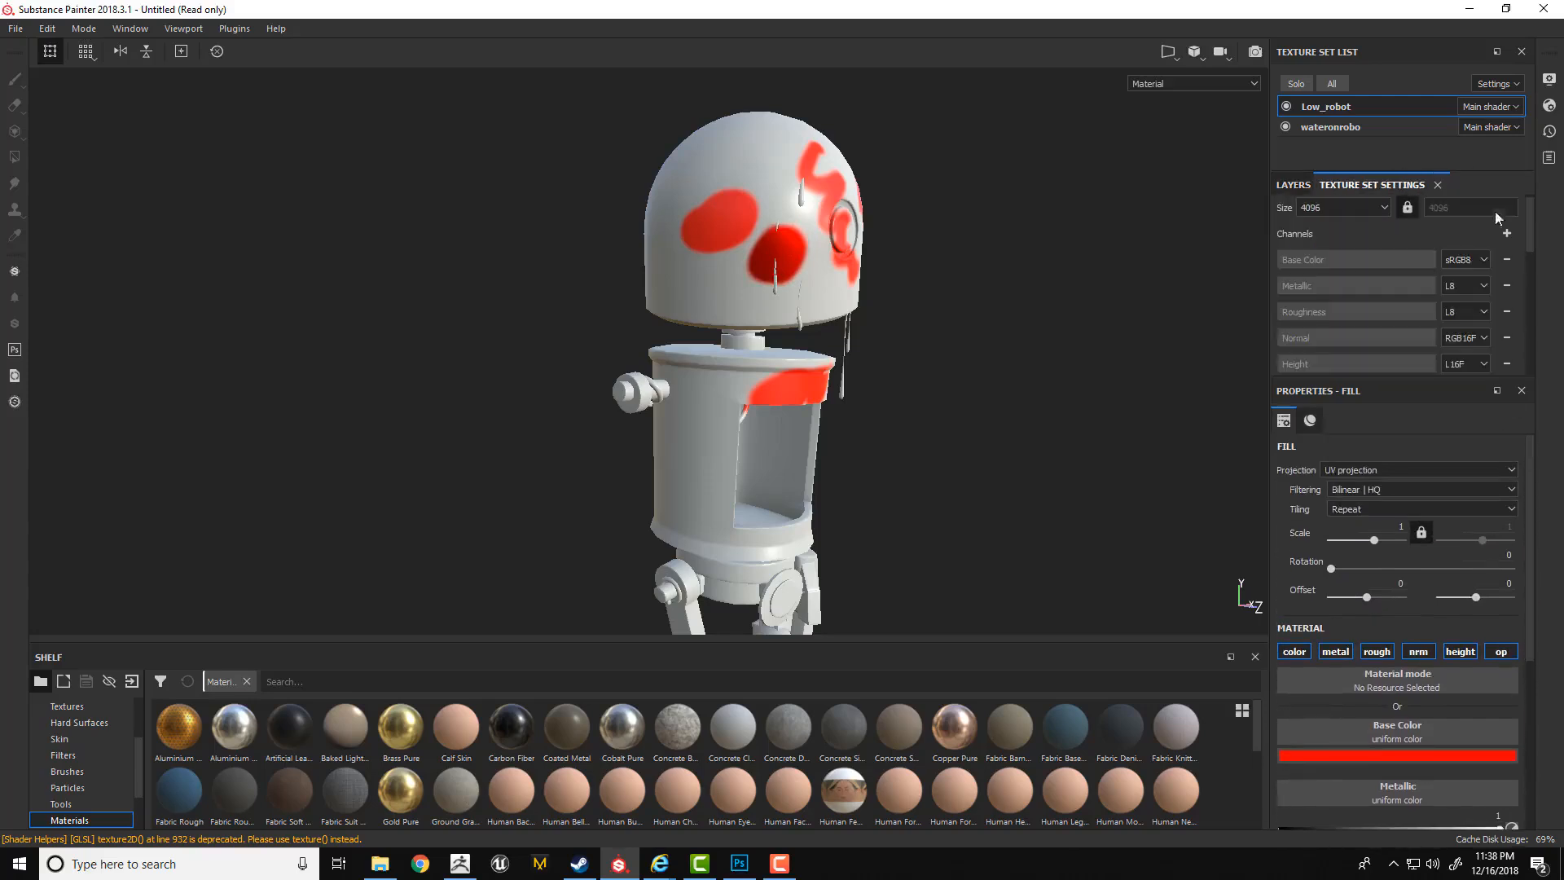
left_click(1505, 233)
left_click(1499, 356)
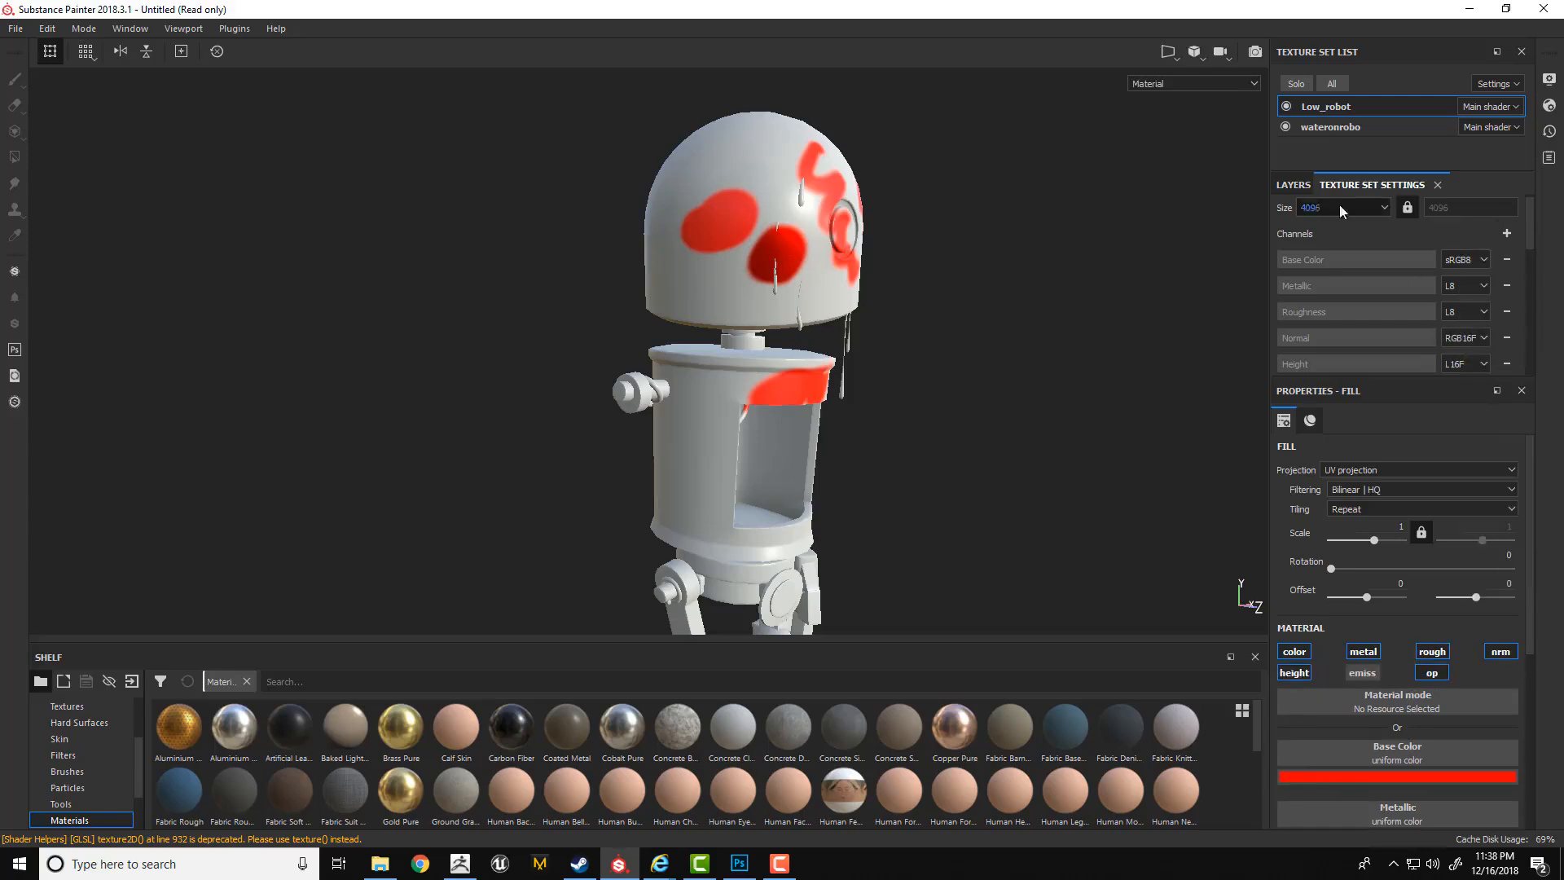
left_click(1293, 185)
scroll(1521, 619, "down", 5)
scroll(1518, 652, "down", 6)
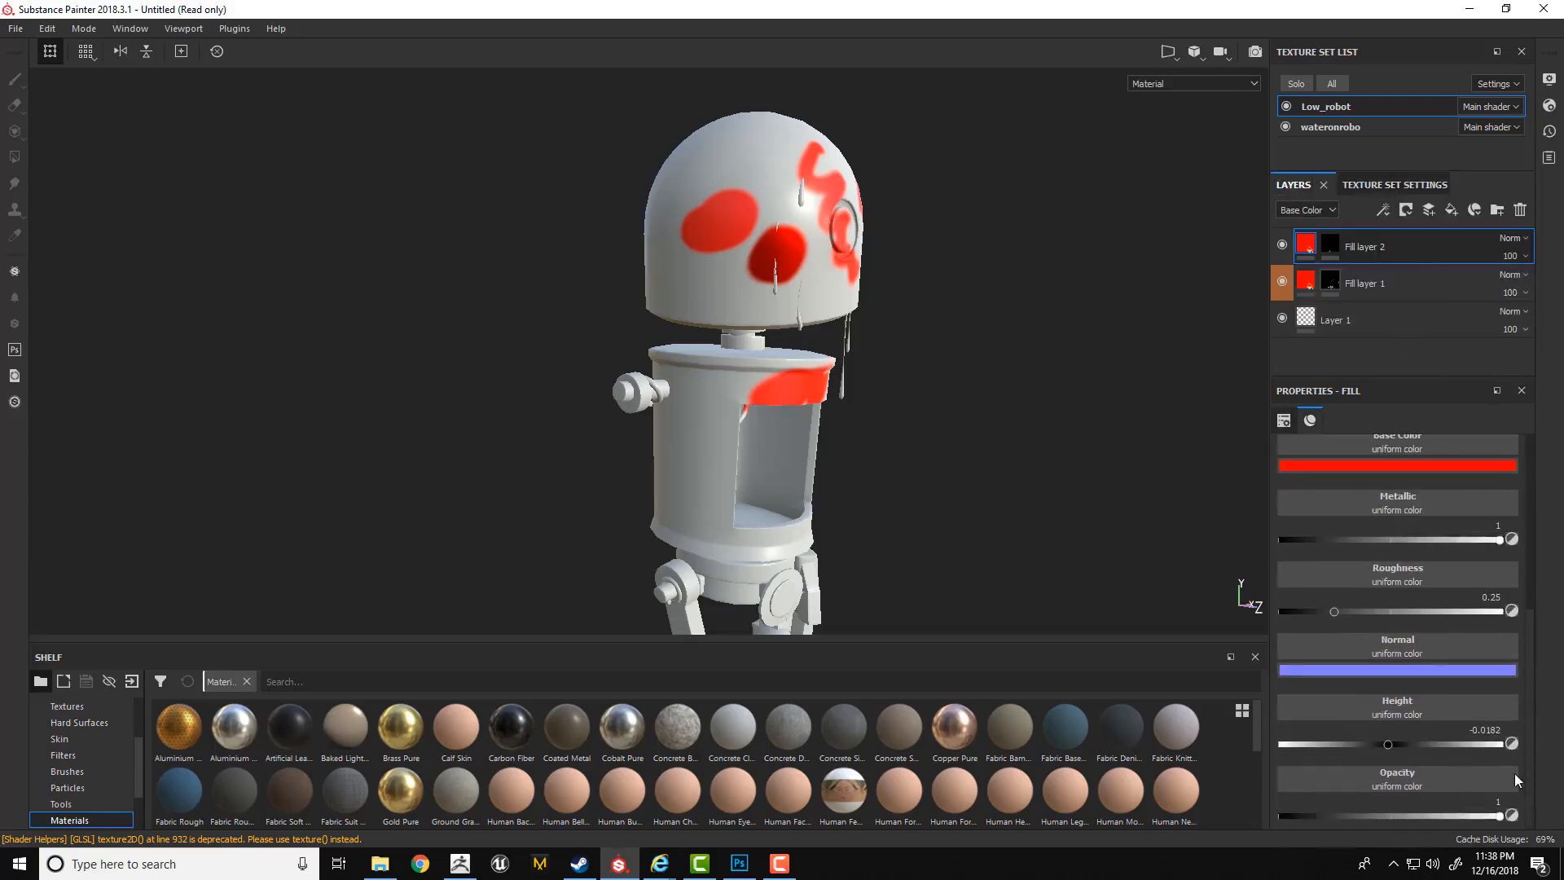
Remove the Opacity and Emissive channels from the Low_robot texture set and return to the fill layer's material properties.
left_click(1364, 186)
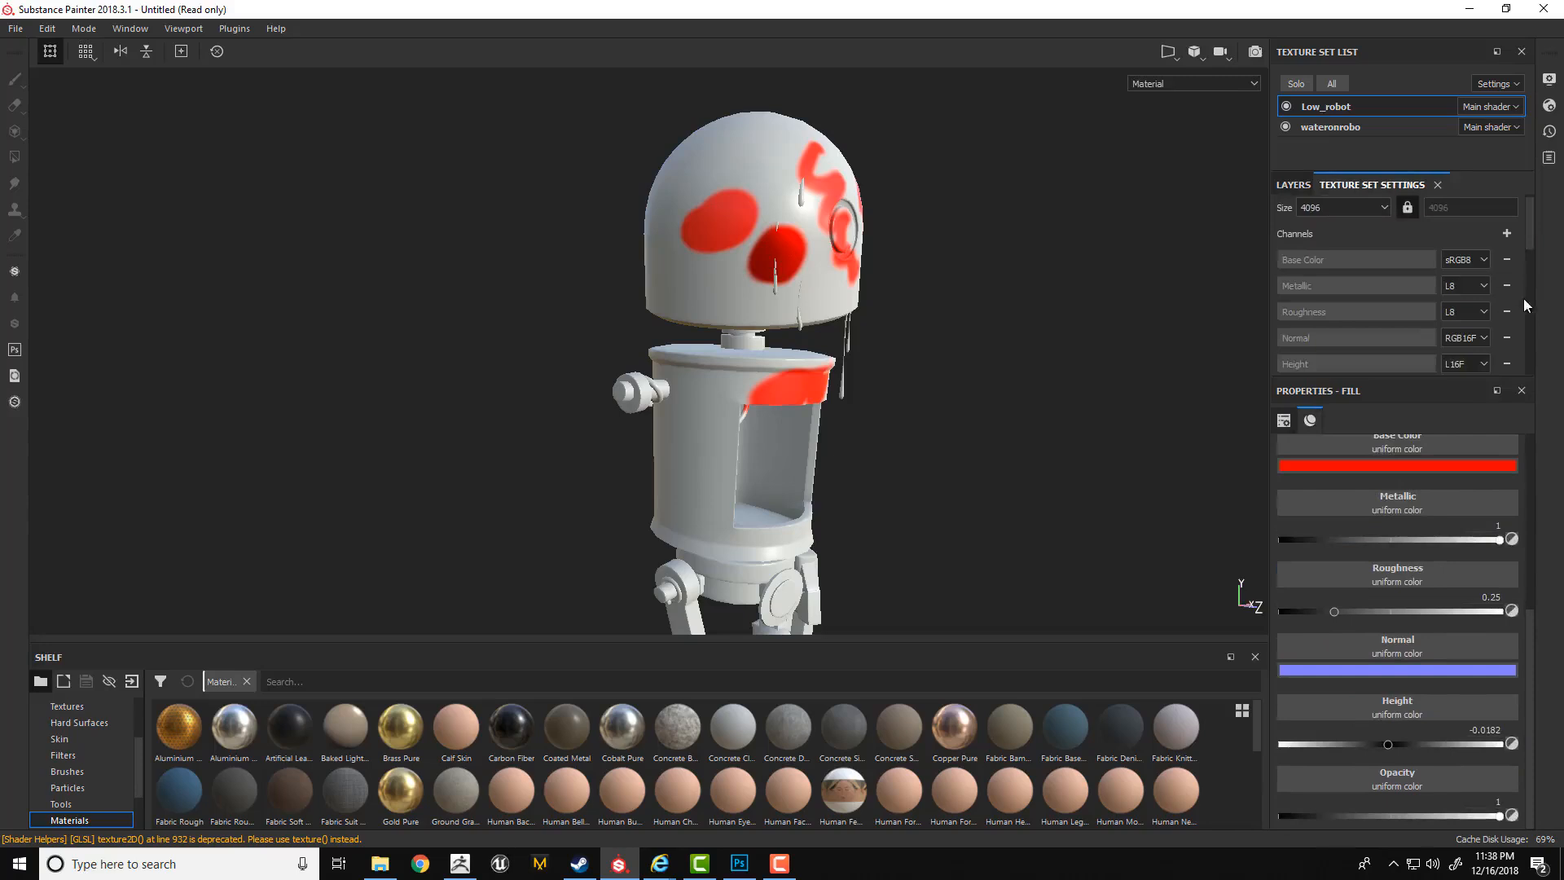
left_click_drag(1529, 236, 1531, 269)
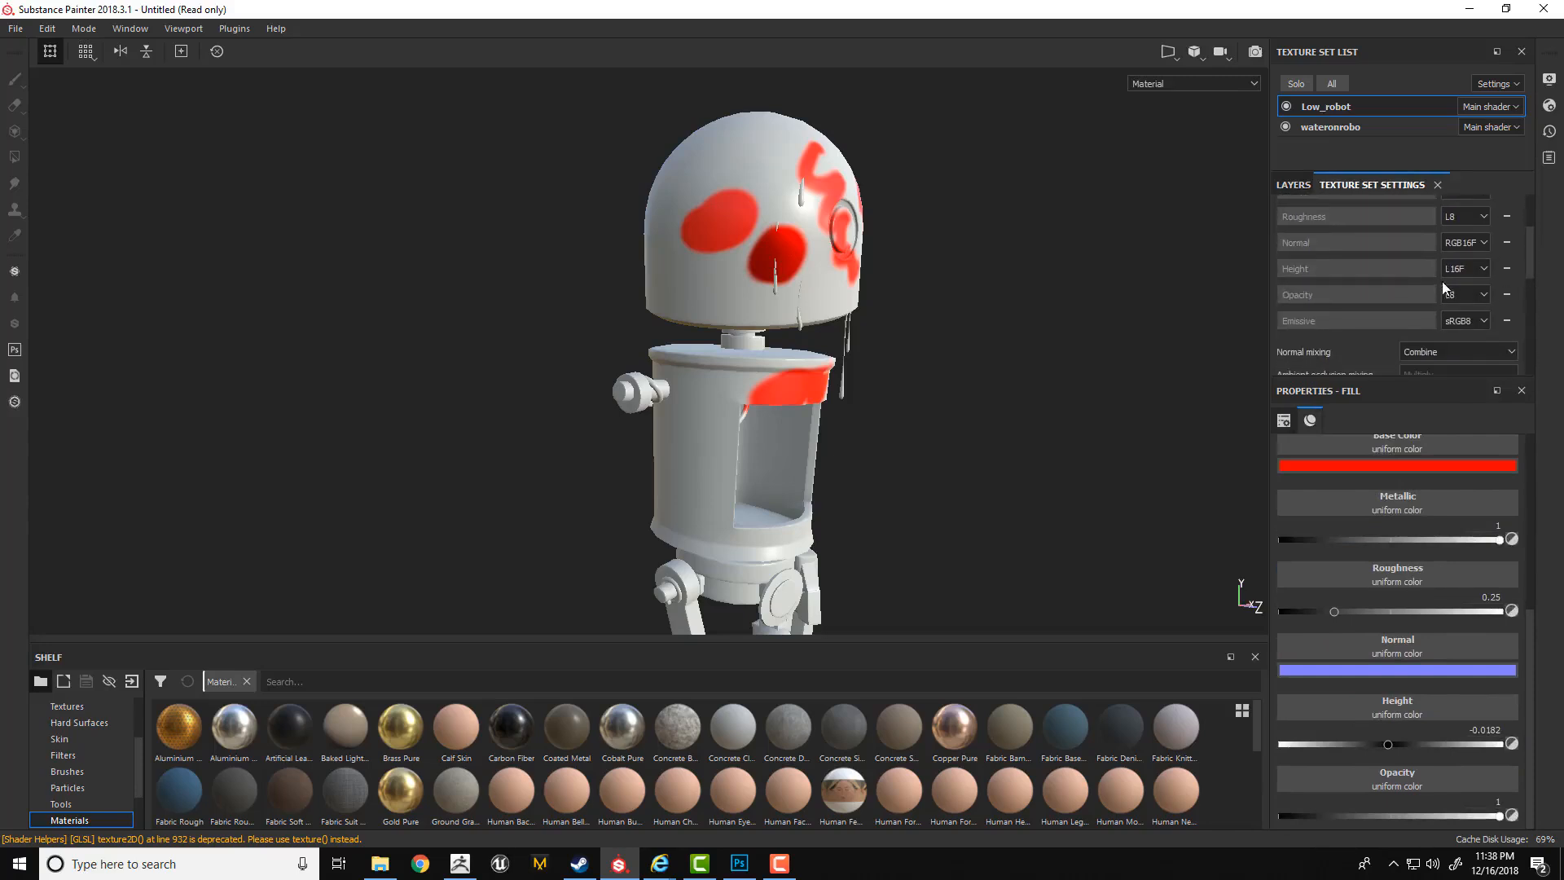
left_click(1508, 295)
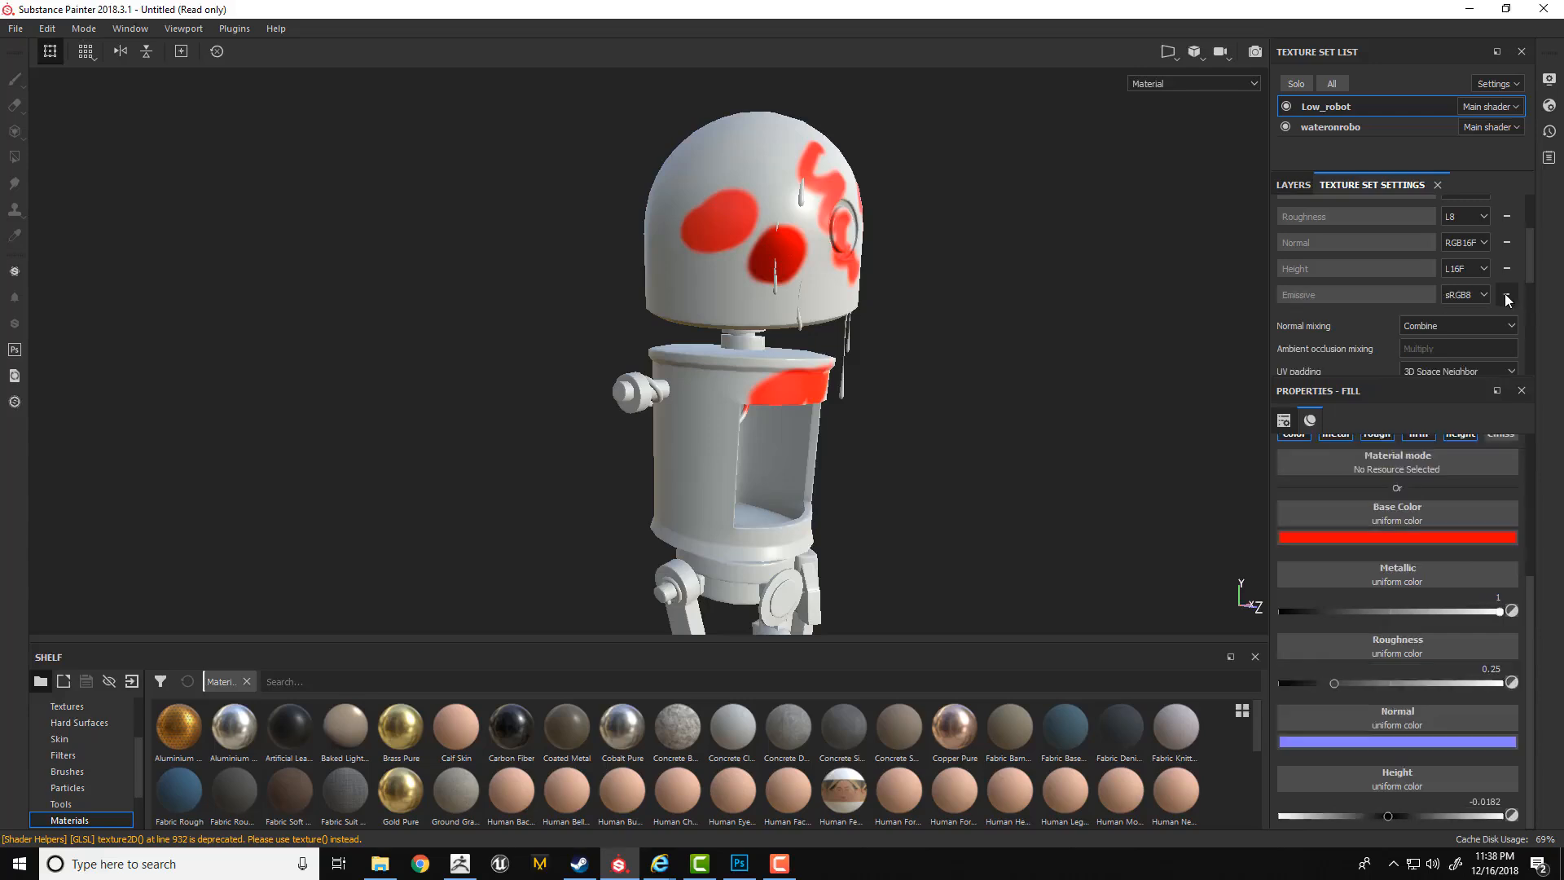
left_click(1508, 295)
scroll(1527, 269, "up", 3)
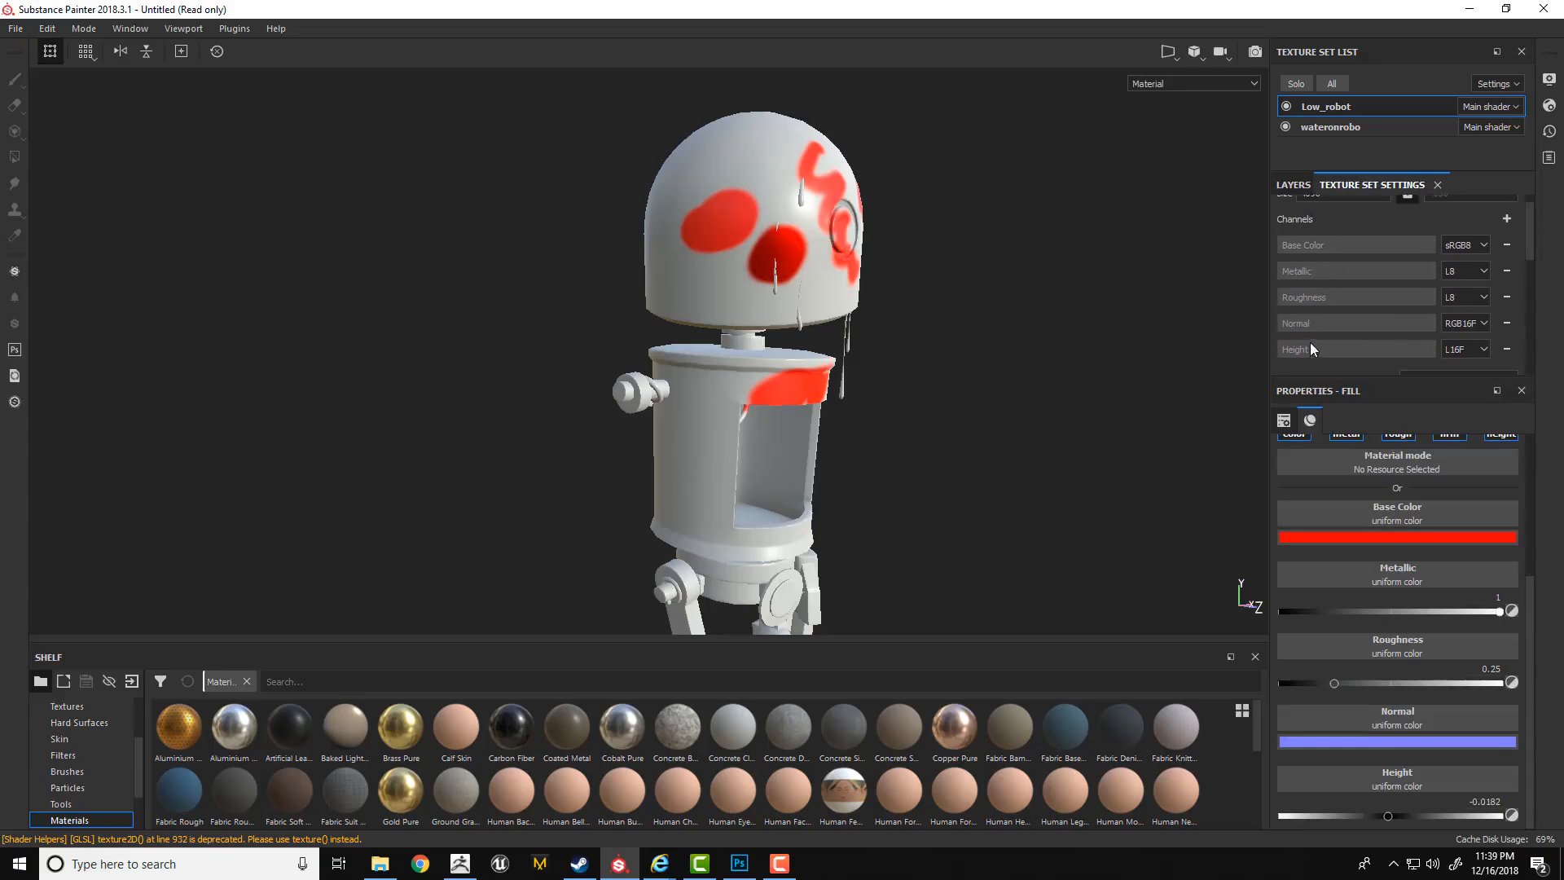
left_click(1294, 186)
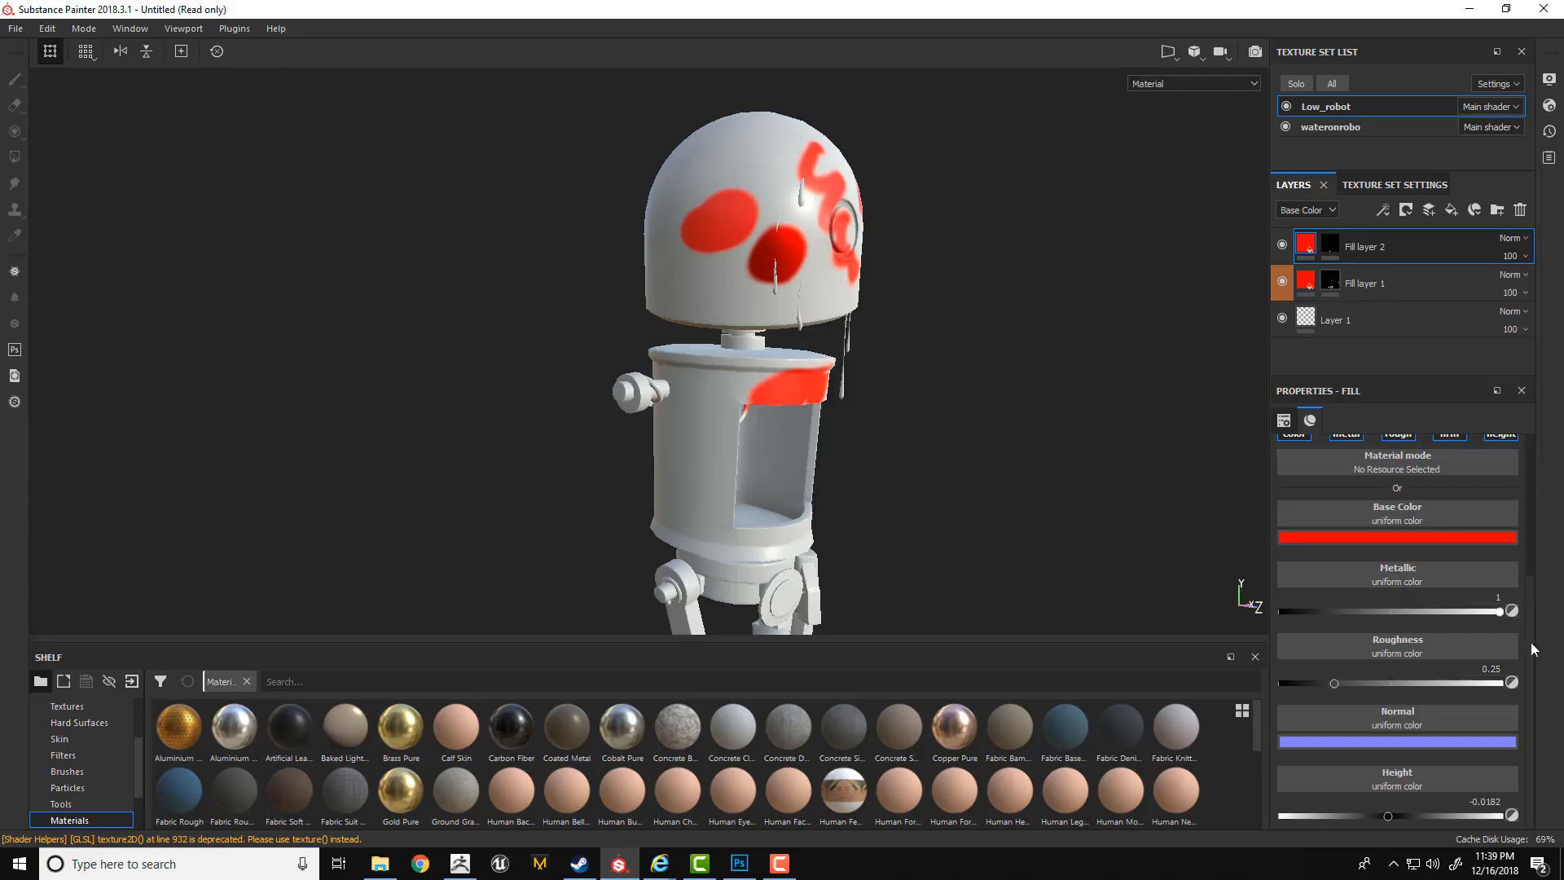
scroll(1535, 652, "up", 2)
scroll(1538, 616, "up", 3)
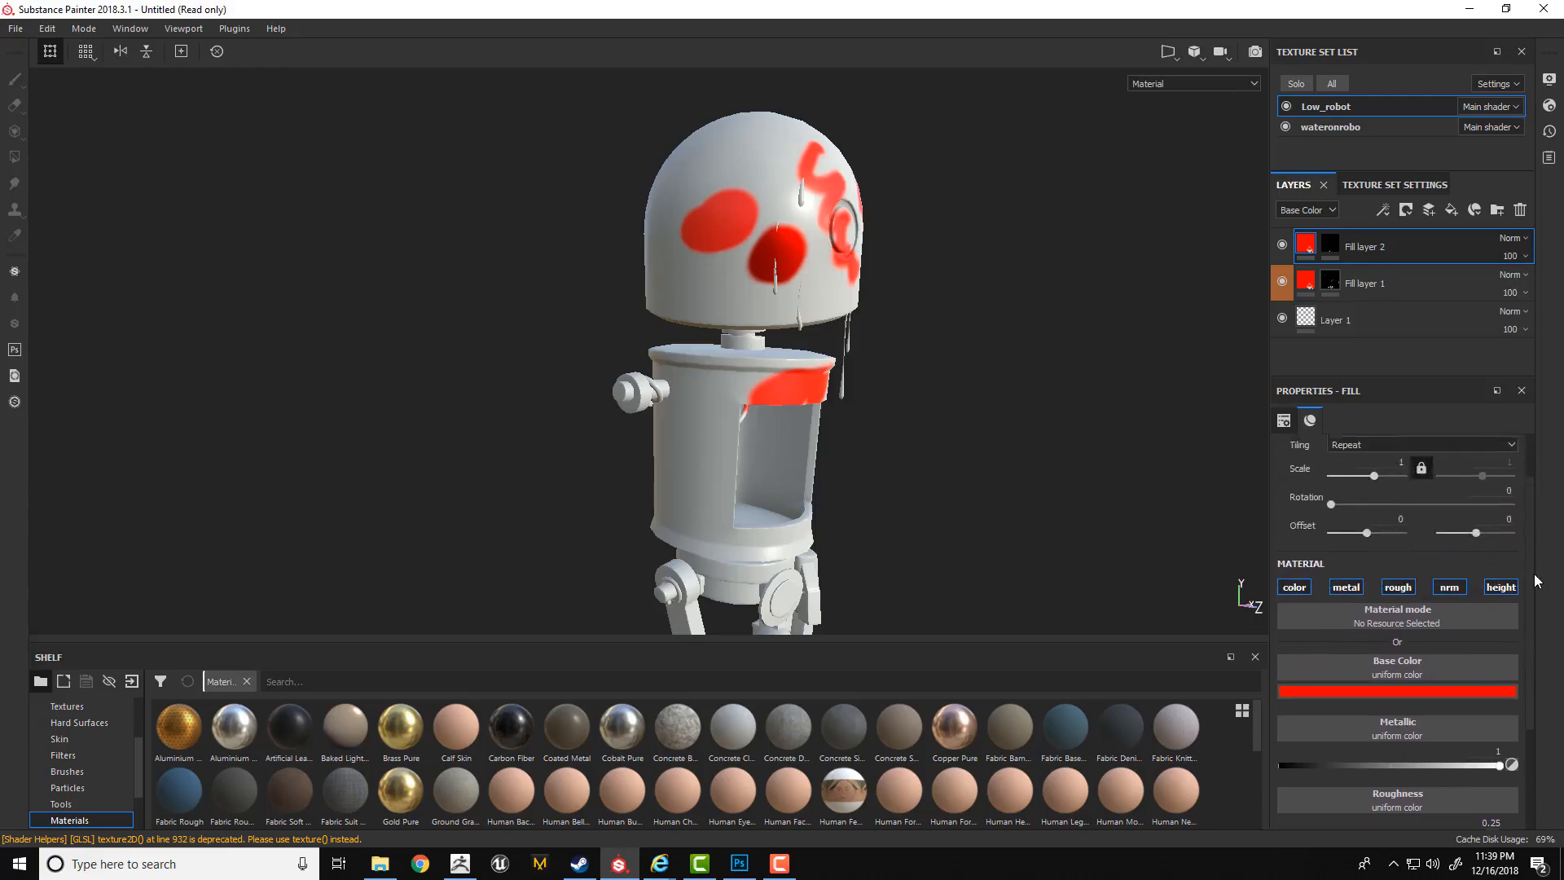